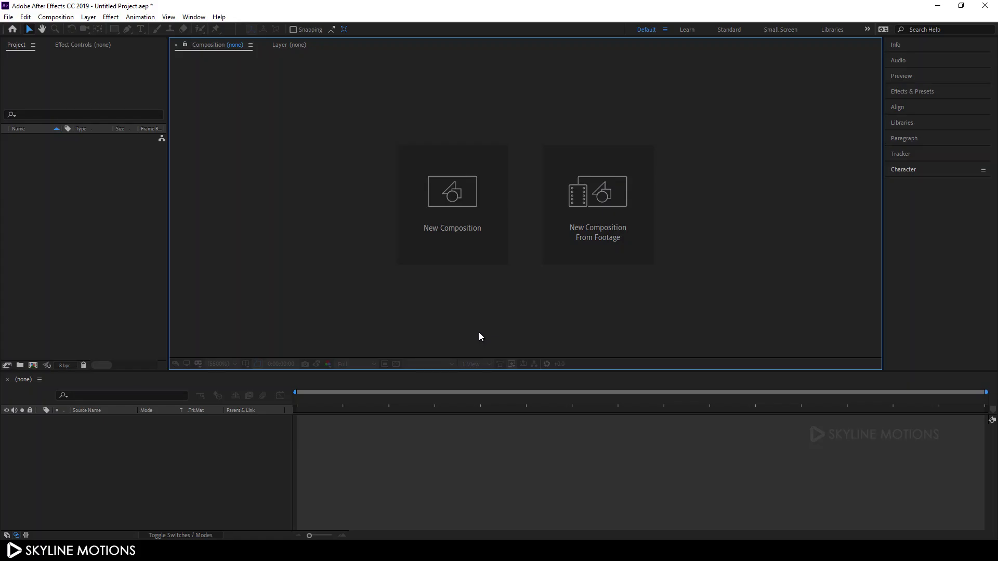
# Create a new 1920 x 1080, 60 fps composition named Main with a duration of 5 seconds.
pyautogui.click(465, 230)
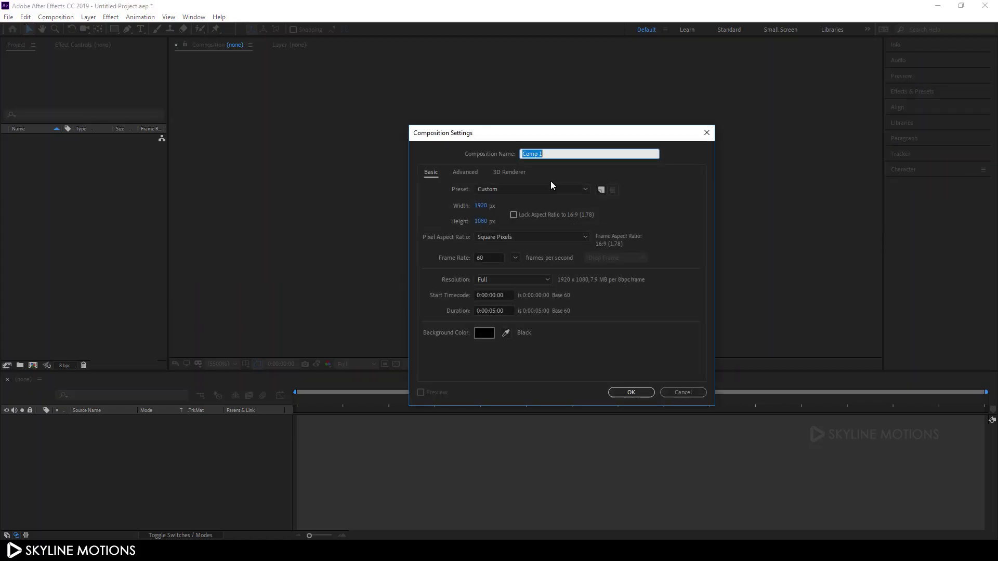
pyautogui.write('Main')
pyautogui.click(631, 393)
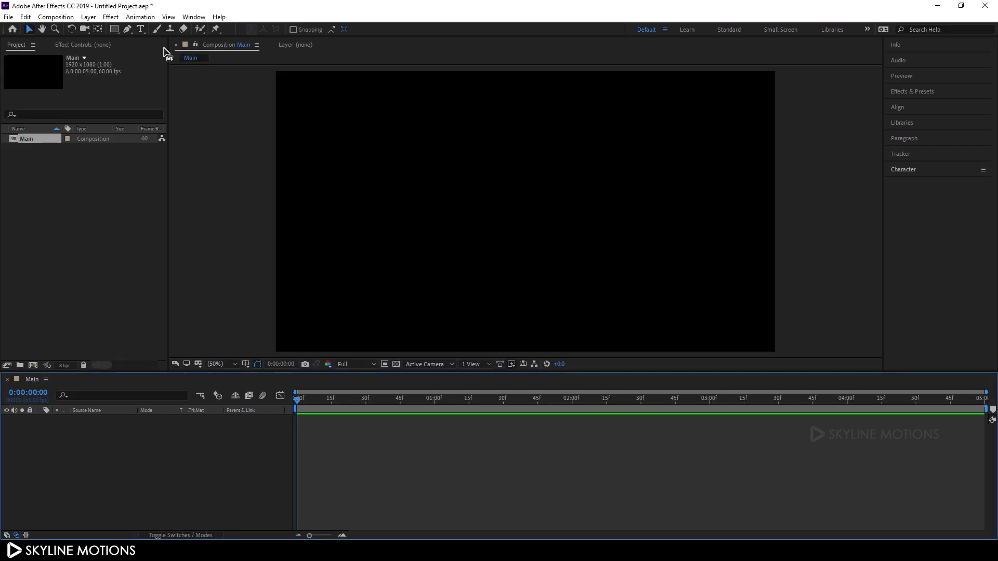
# Activate the Type tool, check that paragraph alignment is centered, and set the character tracking to 0.
pyautogui.click(141, 29)
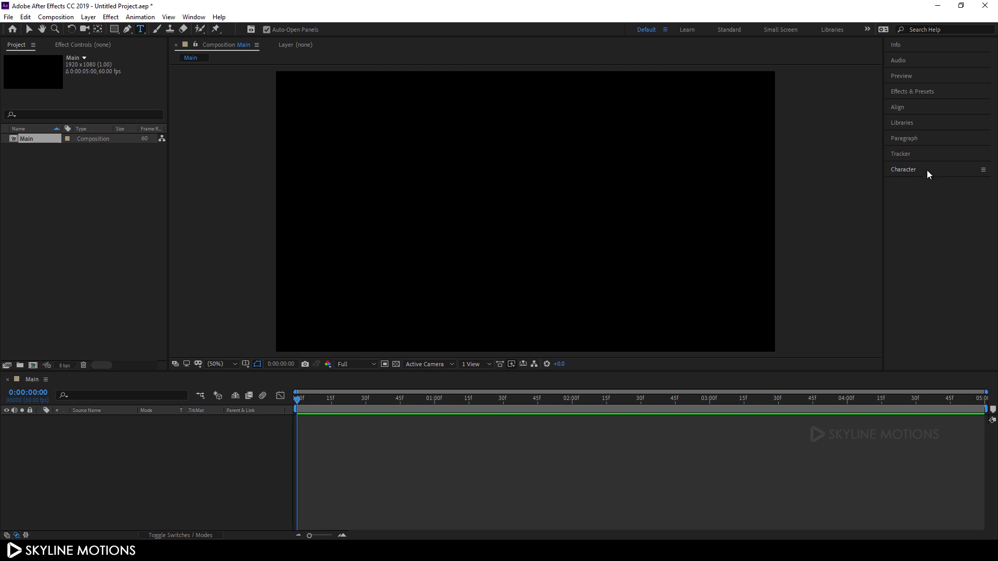
pyautogui.click(912, 139)
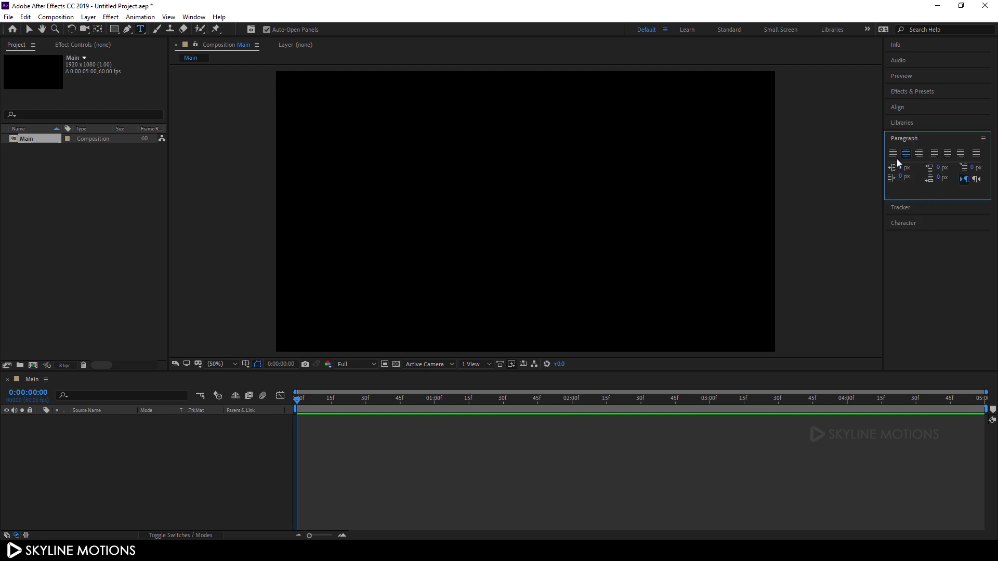
pyautogui.click(194, 17)
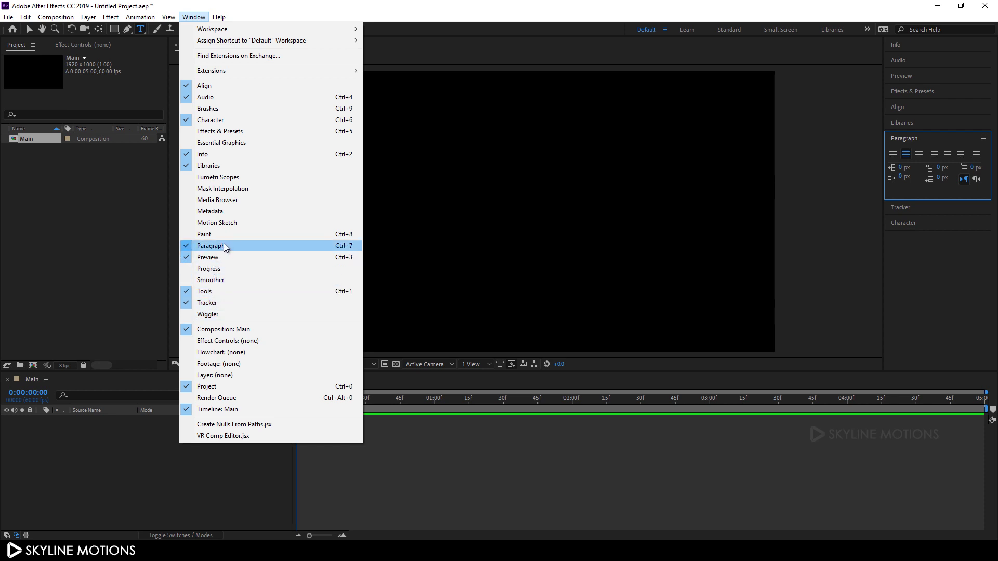
pyautogui.click(243, 9)
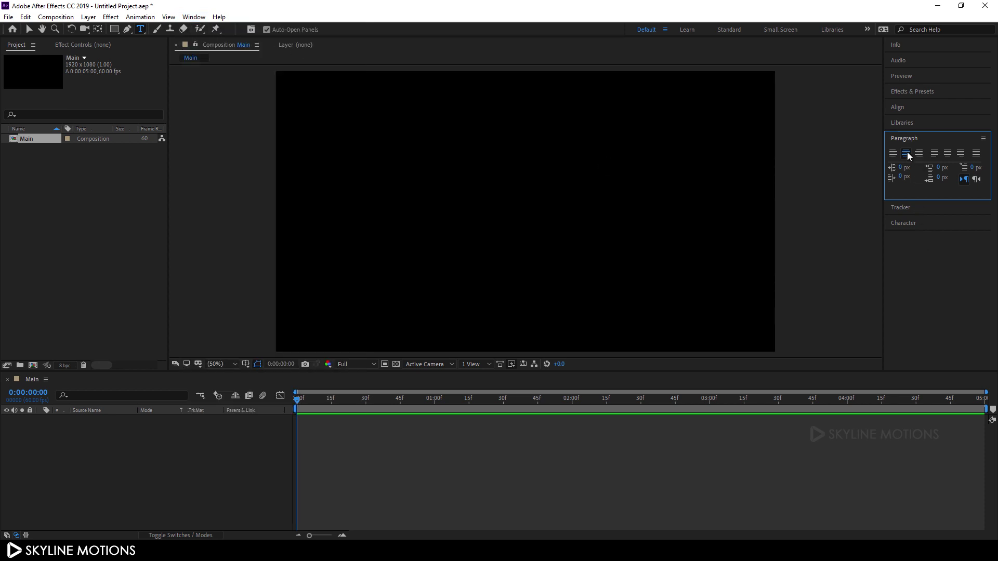
pyautogui.click(908, 226)
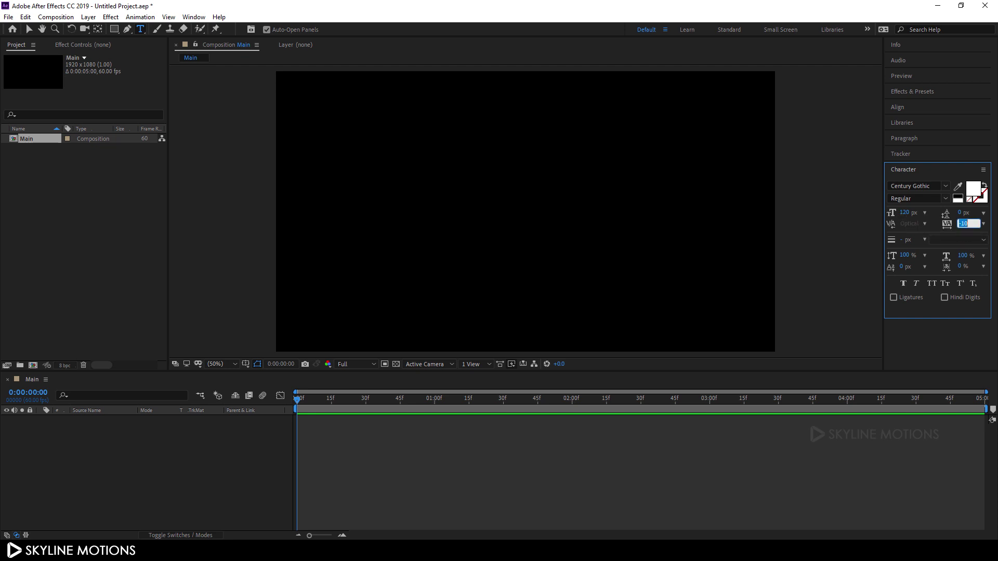
pyautogui.write('0')
pyautogui.press('Return')
# Add the text CINEMATIC and align its layer to the horizontal and vertical center of the composition.
pyautogui.click(512, 215)
pyautogui.write('CINEMATIC')
pyautogui.click(922, 108)
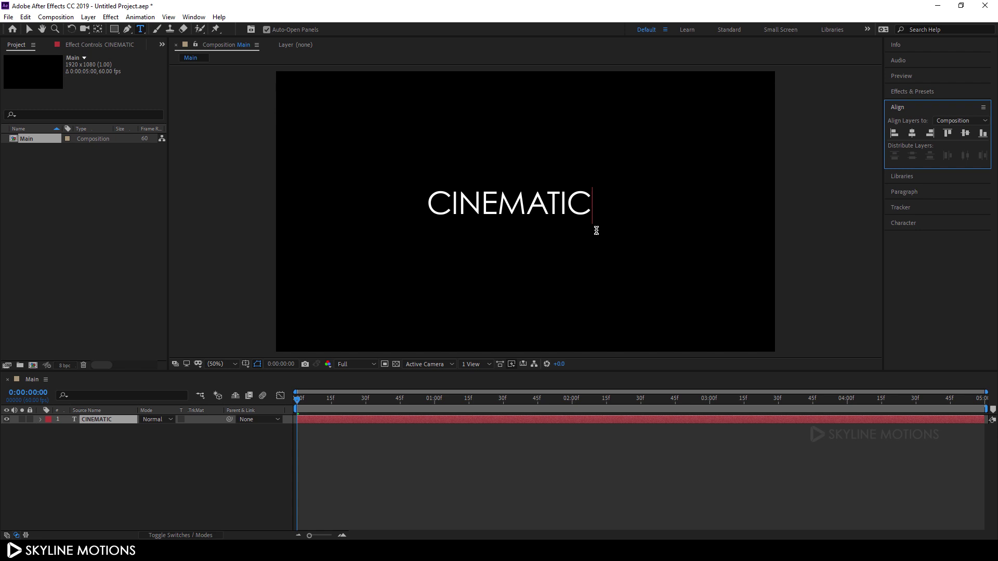
pyautogui.click(912, 134)
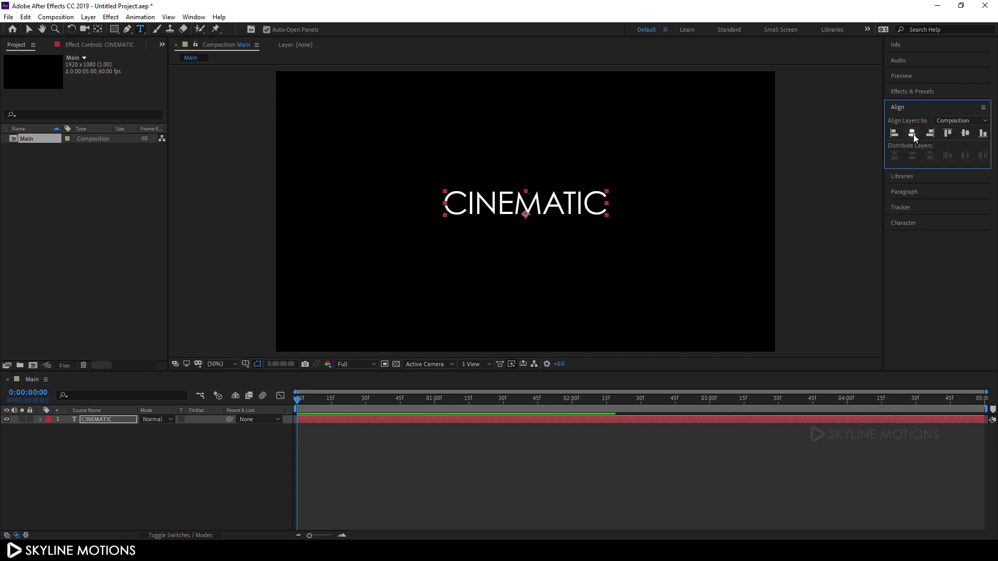
pyautogui.click(967, 134)
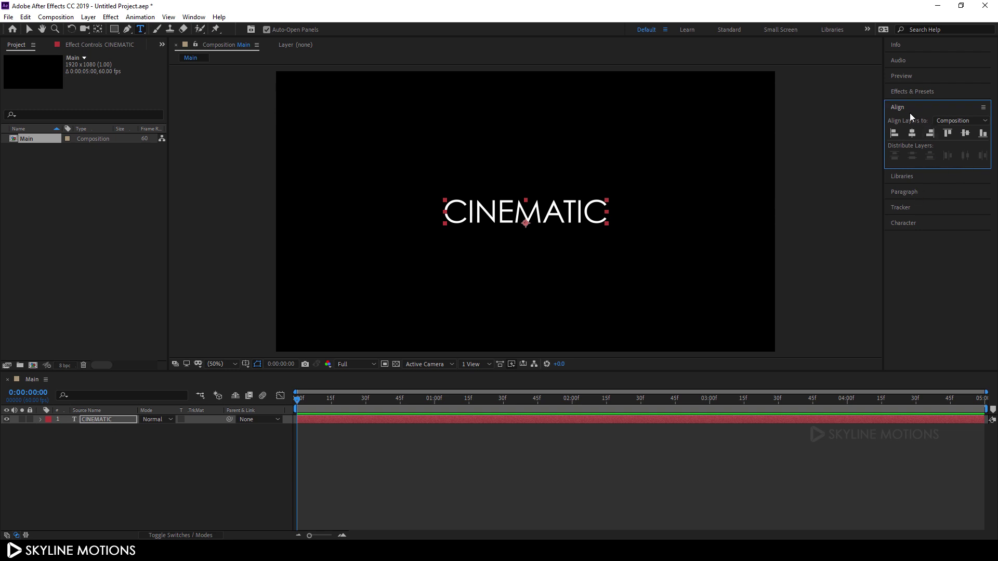
pyautogui.click(194, 16)
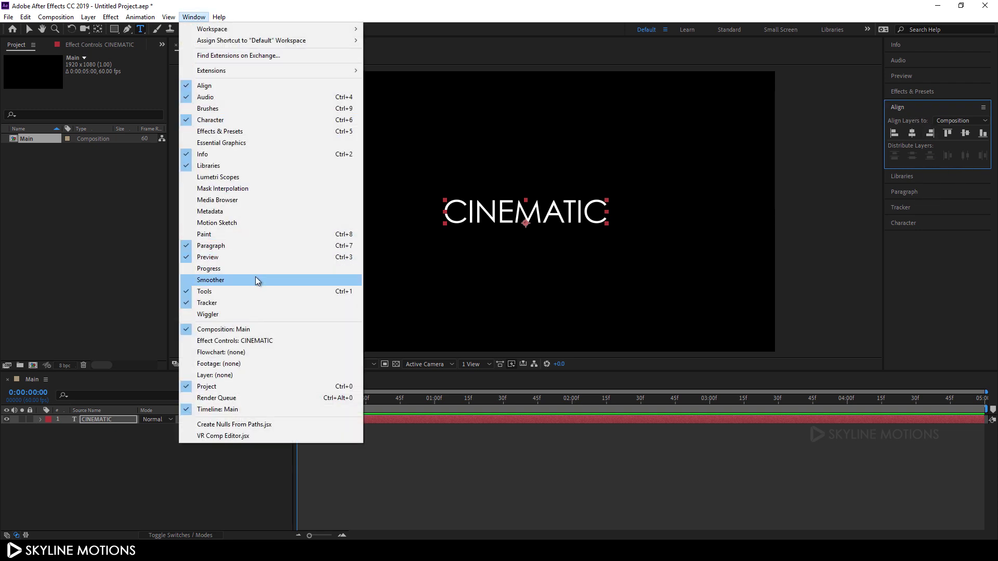
pyautogui.click(217, 86)
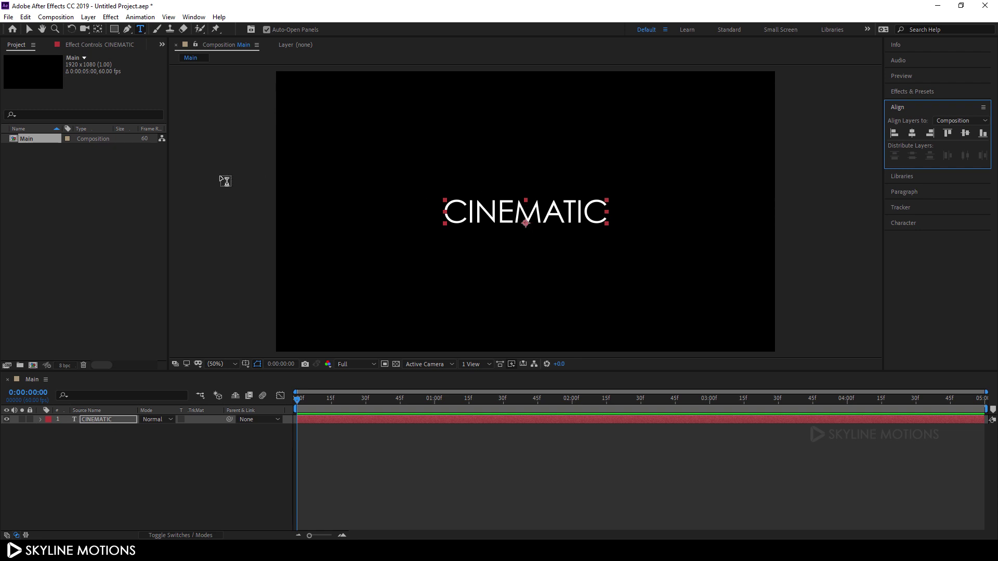
# Move the anchor point of the CINEMATIC layer to the center of its text, with snapping enabled.
pyautogui.click(98, 30)
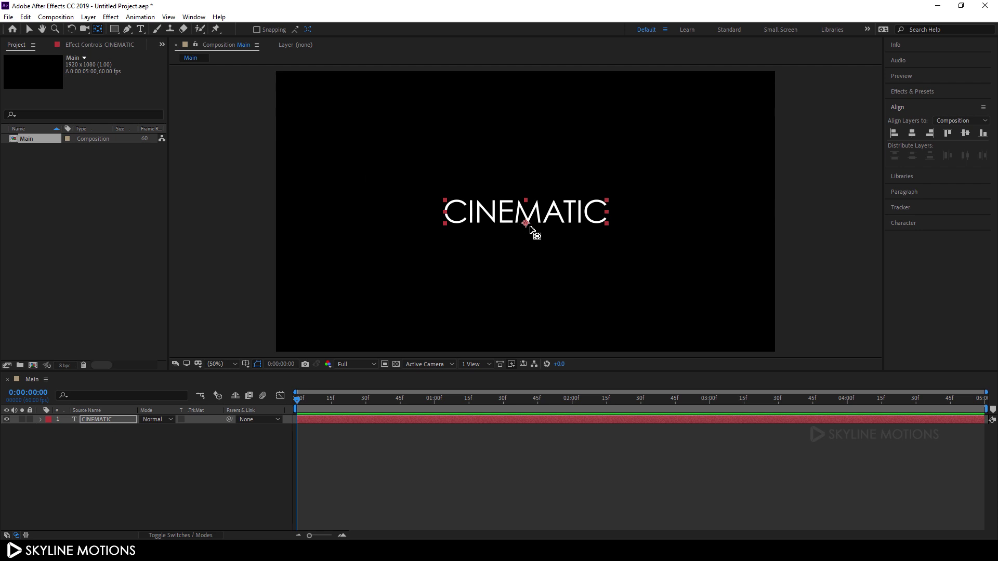
pyautogui.moveTo(530, 229)
pyautogui.mouseDown()
pyautogui.moveTo(541, 218)
pyautogui.moveTo(529, 218)
pyautogui.mouseUp()
pyautogui.click(257, 30)
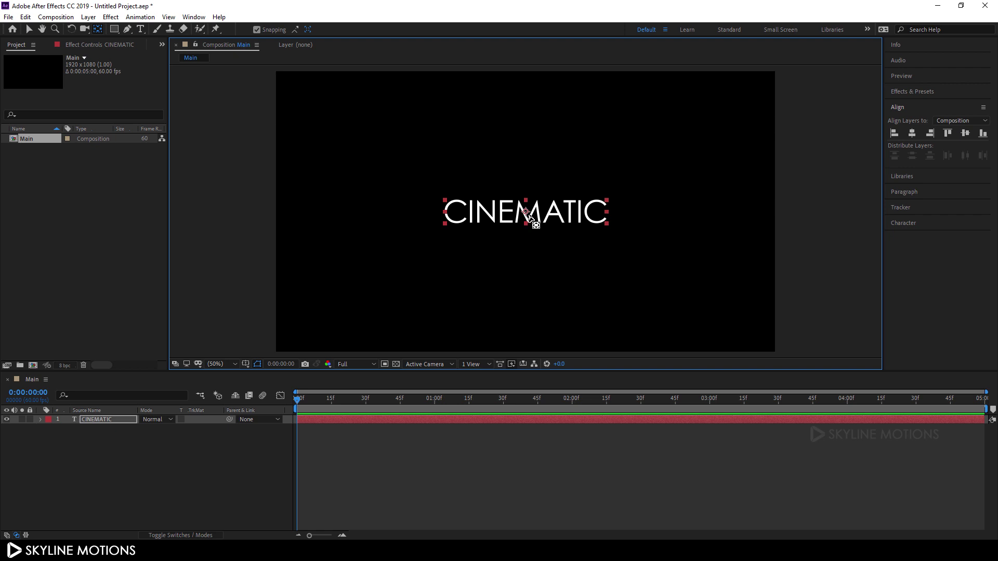
pyautogui.click(29, 29)
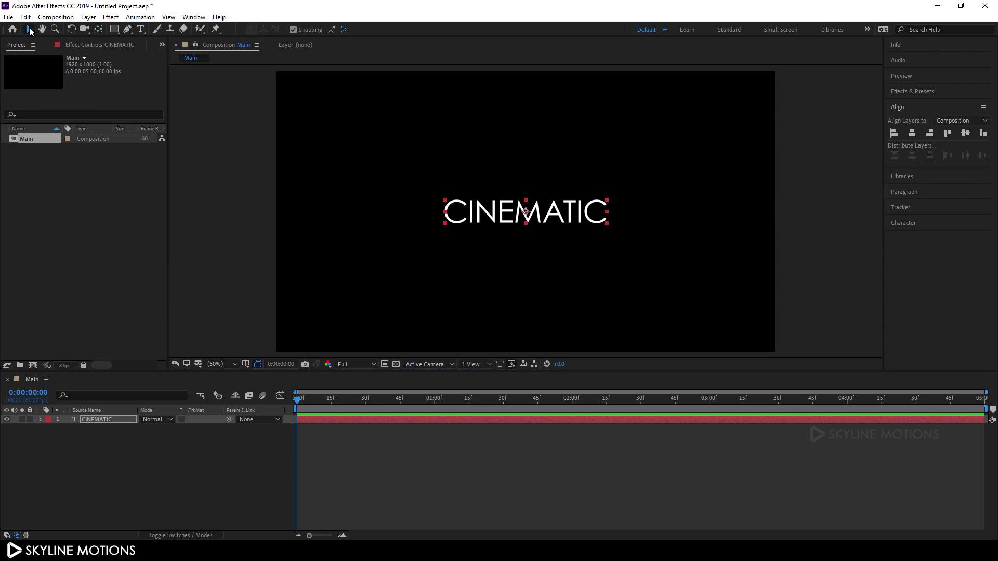
# Add a Tracking text animator to the CINEMATIC layer.
pyautogui.click(100, 419)
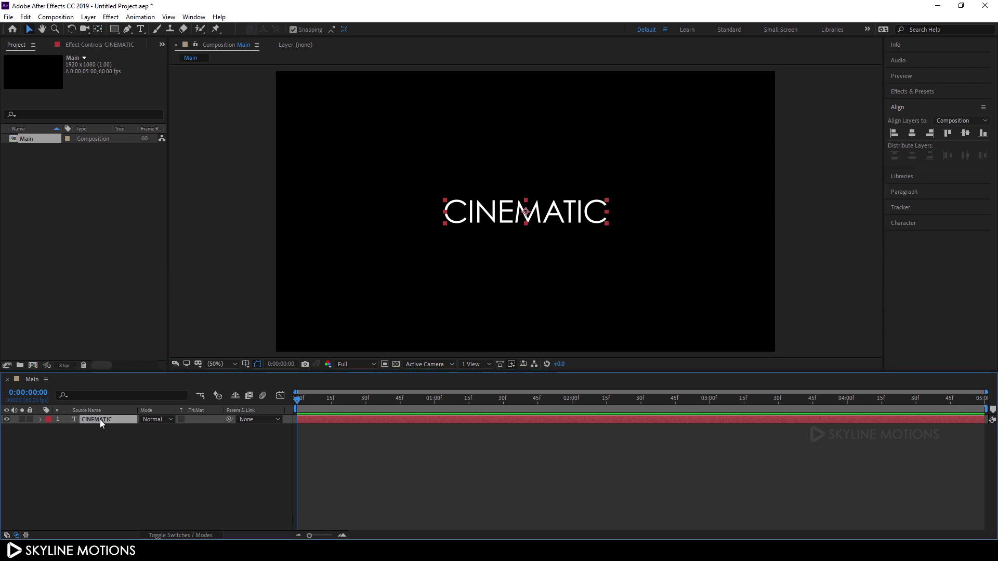
pyautogui.click(40, 420)
pyautogui.click(219, 428)
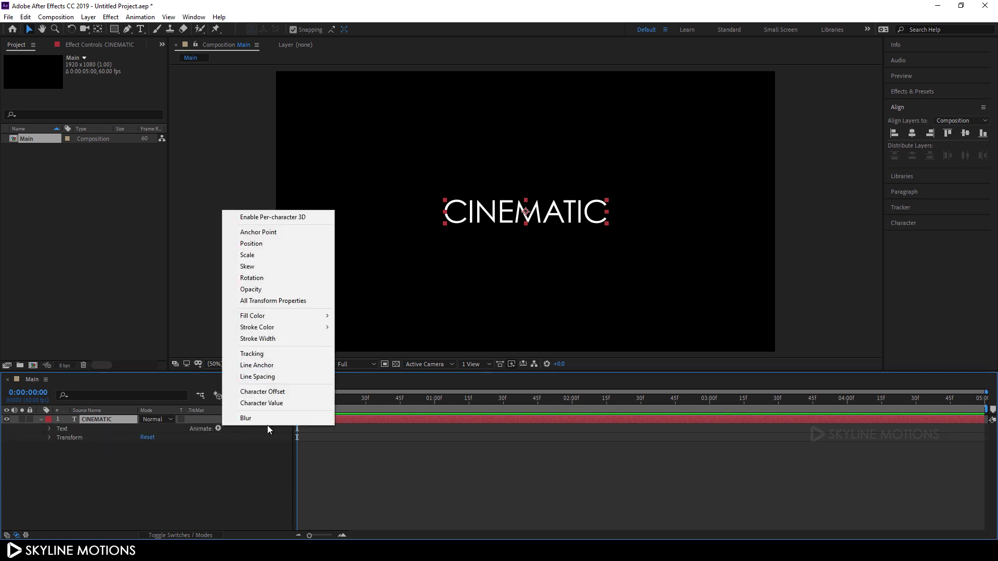
pyautogui.click(285, 354)
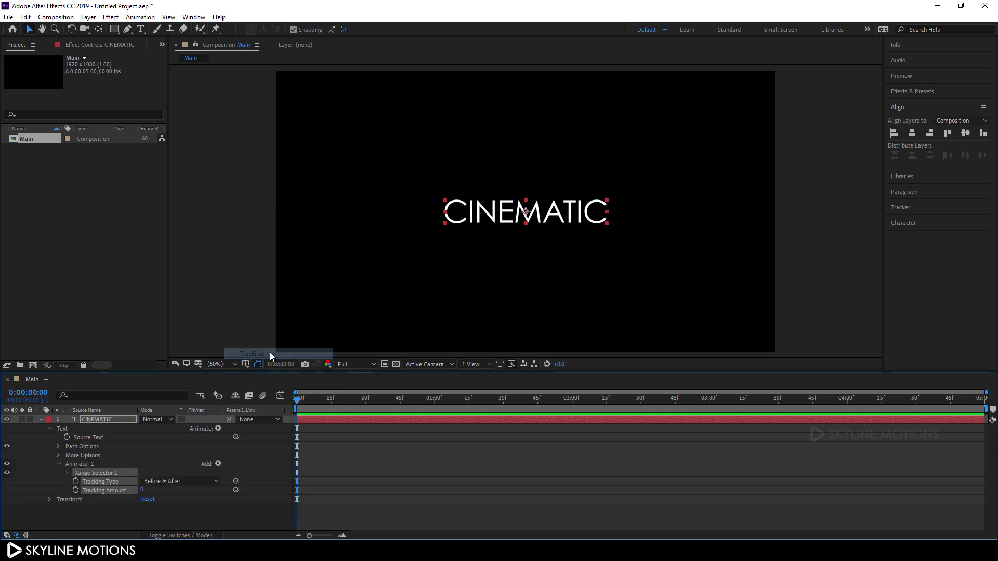
pyautogui.click(105, 510)
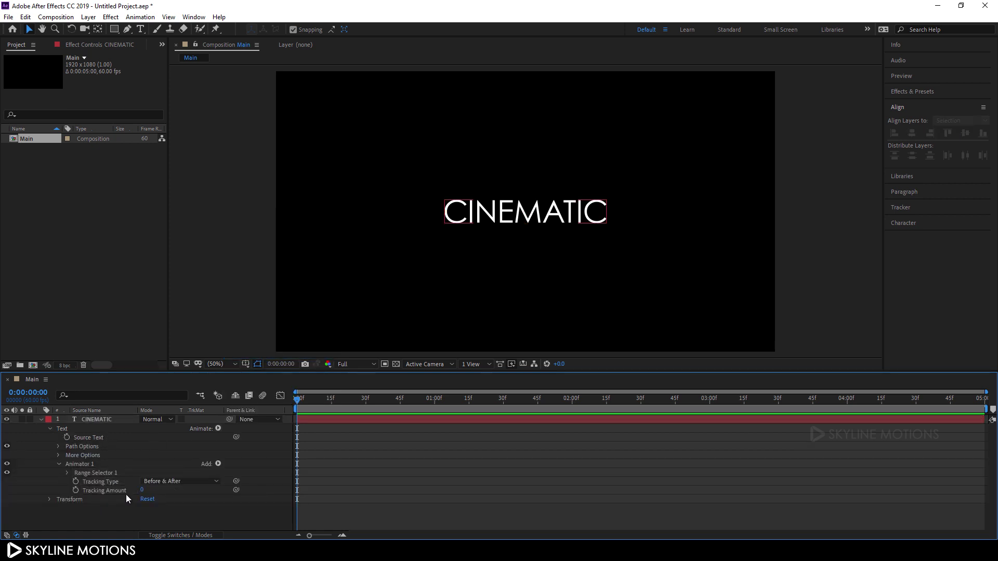
# Keyframe Tracking Amount at 0 on the first frame and at 75 on the last frame, 0:00:04:59.
pyautogui.moveTo(322, 401); pyautogui.dragTo(291, 404)
pyautogui.click(76, 491)
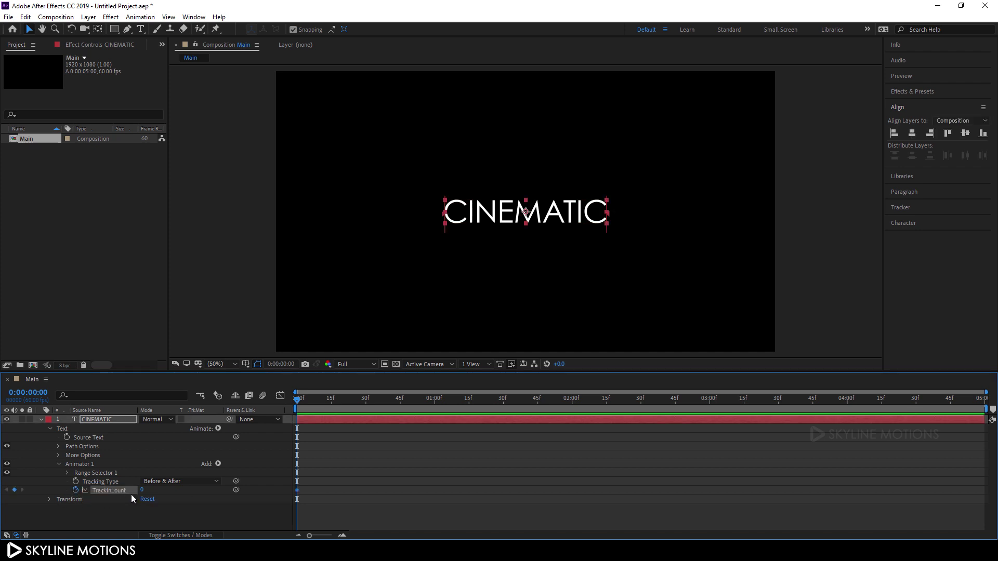
pyautogui.moveTo(479, 402); pyautogui.dragTo(982, 399)
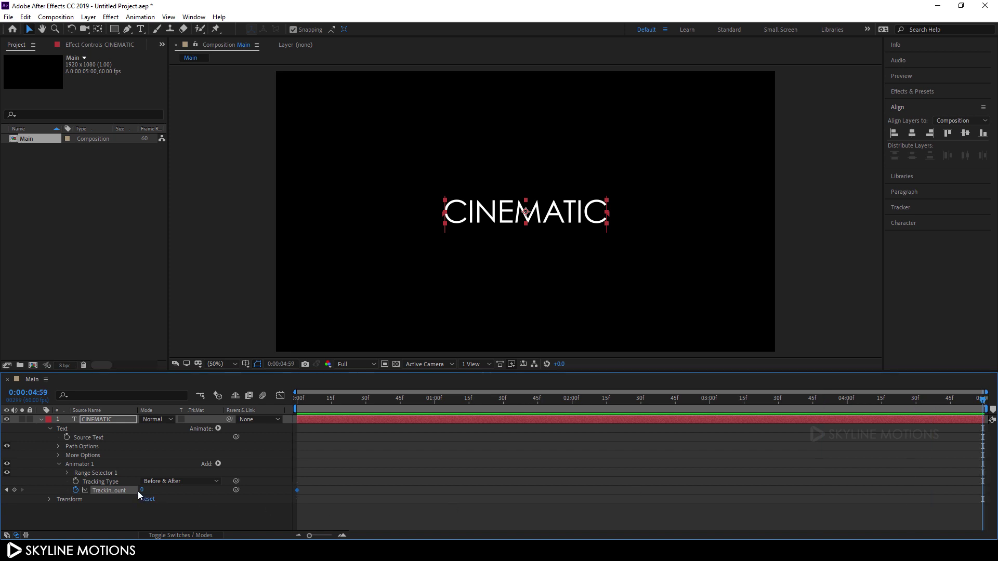
pyautogui.click(142, 490)
pyautogui.write('75')
pyautogui.press('Return')
# Preview the tracking animation from the start of the composition.
pyautogui.moveTo(333, 411); pyautogui.dragTo(283, 403)
pyautogui.press('space')
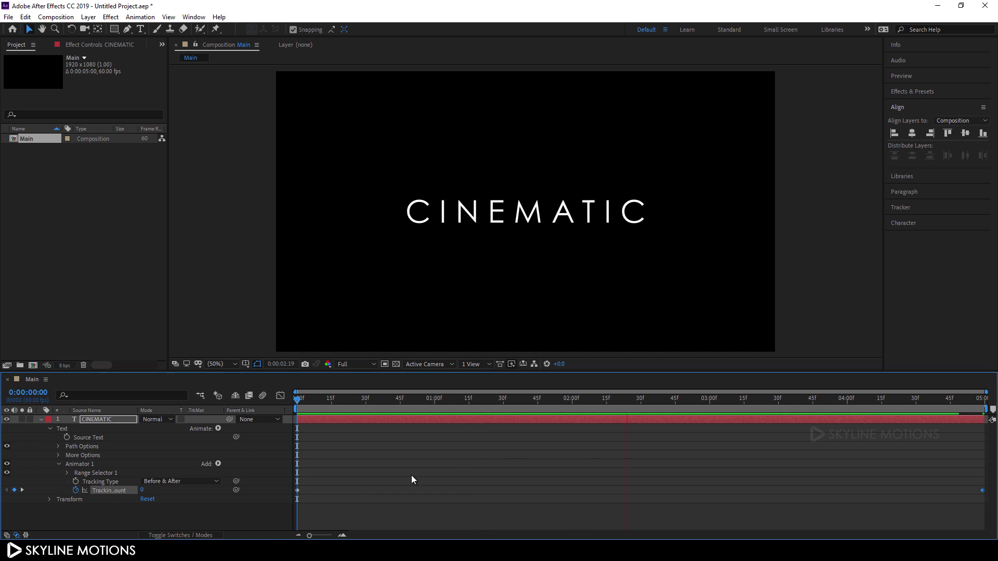
pyautogui.press('space')
# Apply Easy Ease to both Tracking Amount keyframes and display their speed graph.
pyautogui.moveTo(971, 478); pyautogui.dragTo(987, 507)
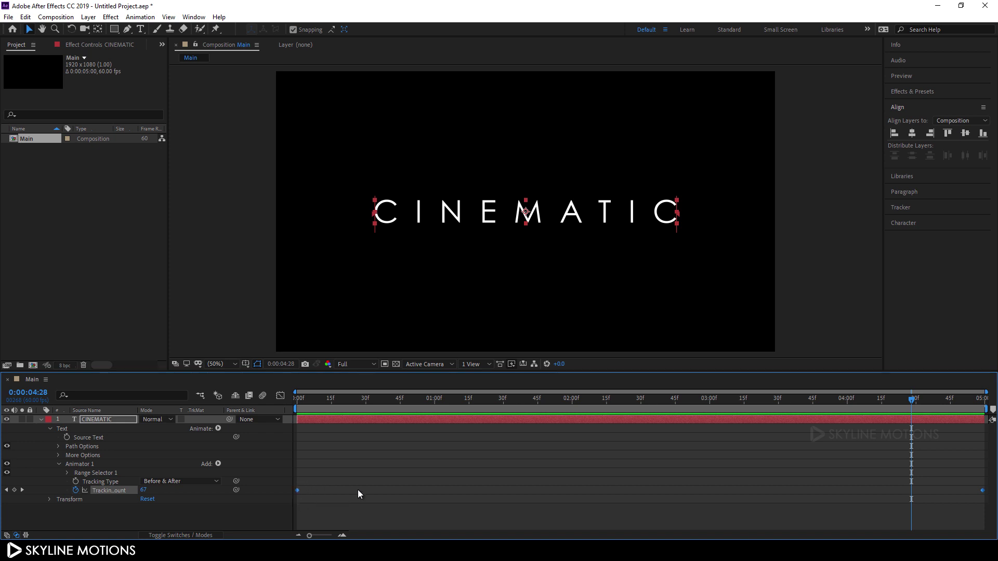
pyautogui.press('F9')
pyautogui.click(281, 395)
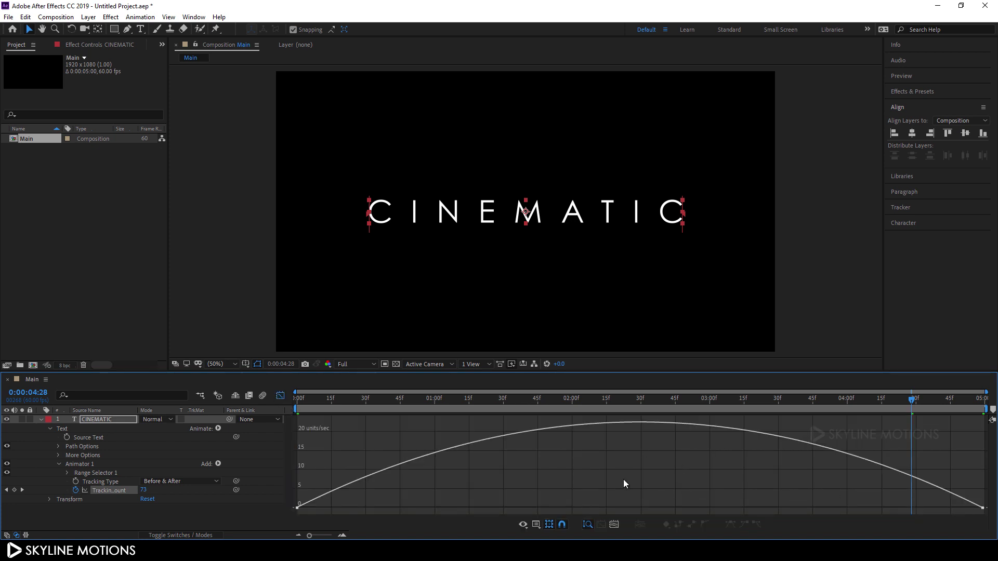
pyautogui.rightClick(594, 469)
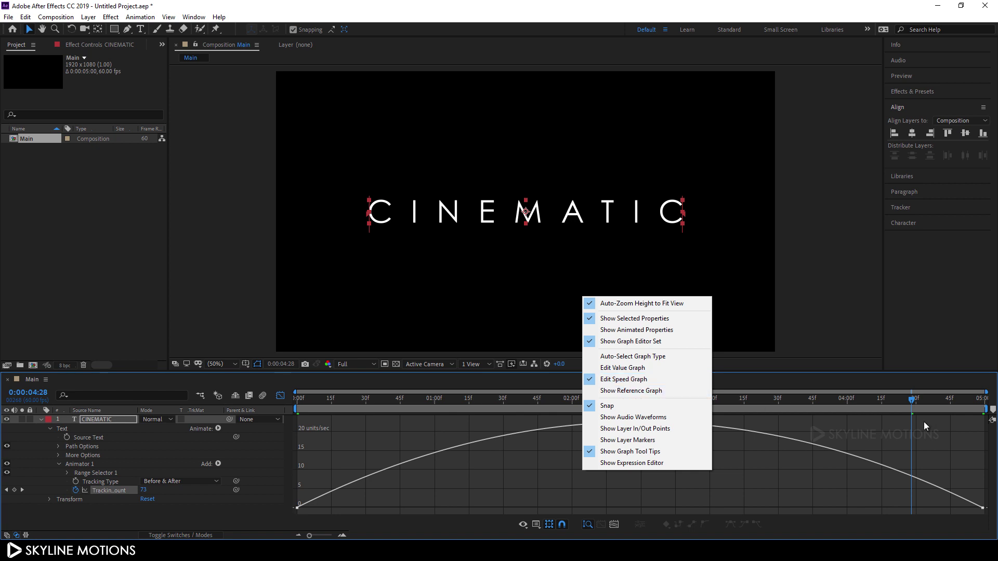
pyautogui.click(971, 493)
# Extend the end keyframe's influence handle to about 02:30 and shorten the start keyframe's handle to about frame 30, leaving the layer collapsed.
pyautogui.moveTo(988, 521); pyautogui.dragTo(587, 510)
pyautogui.moveTo(378, 398); pyautogui.dragTo(365, 398)
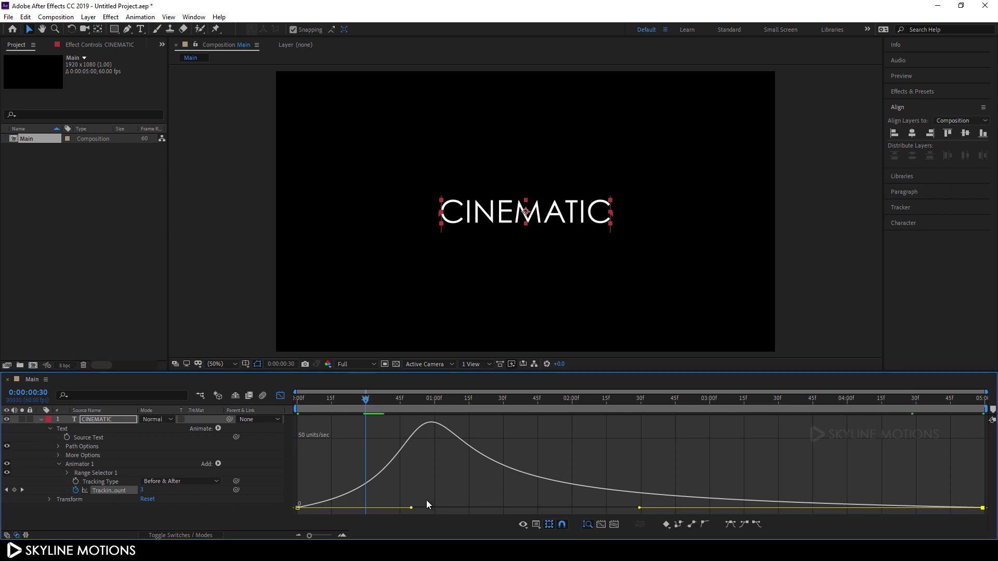
pyautogui.moveTo(411, 508); pyautogui.dragTo(367, 509)
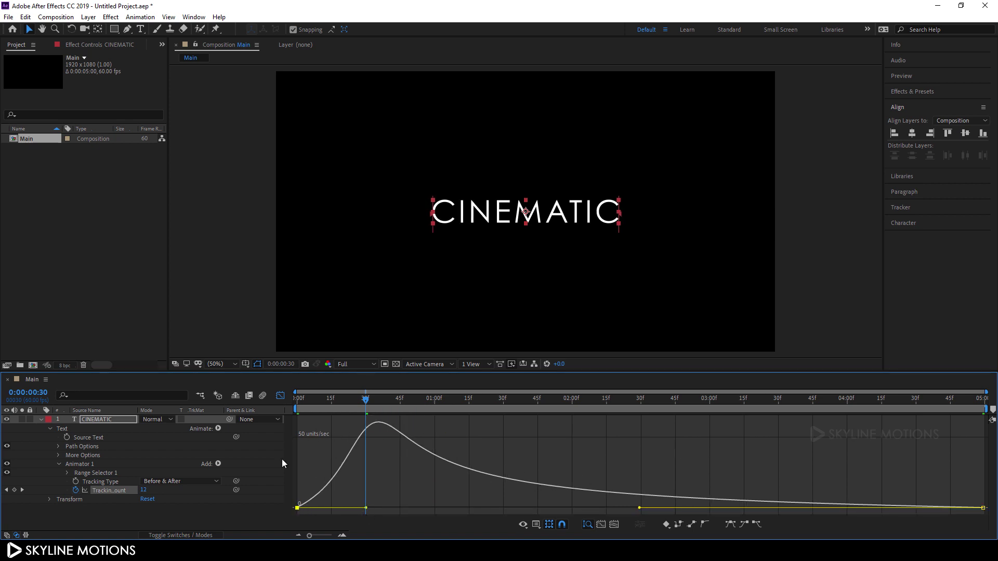
pyautogui.click(280, 395)
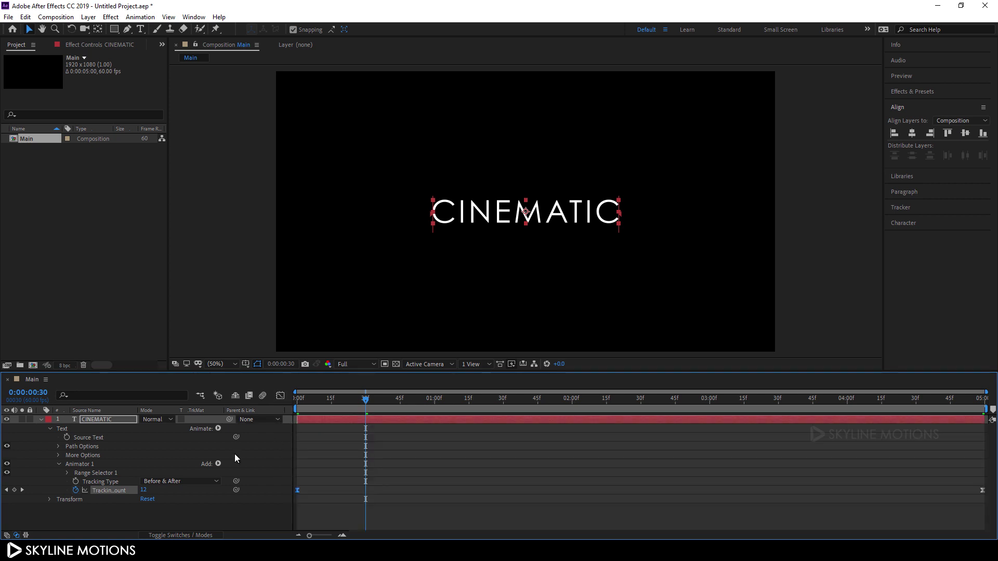
pyautogui.click(49, 428)
pyautogui.click(146, 450)
pyautogui.click(44, 421)
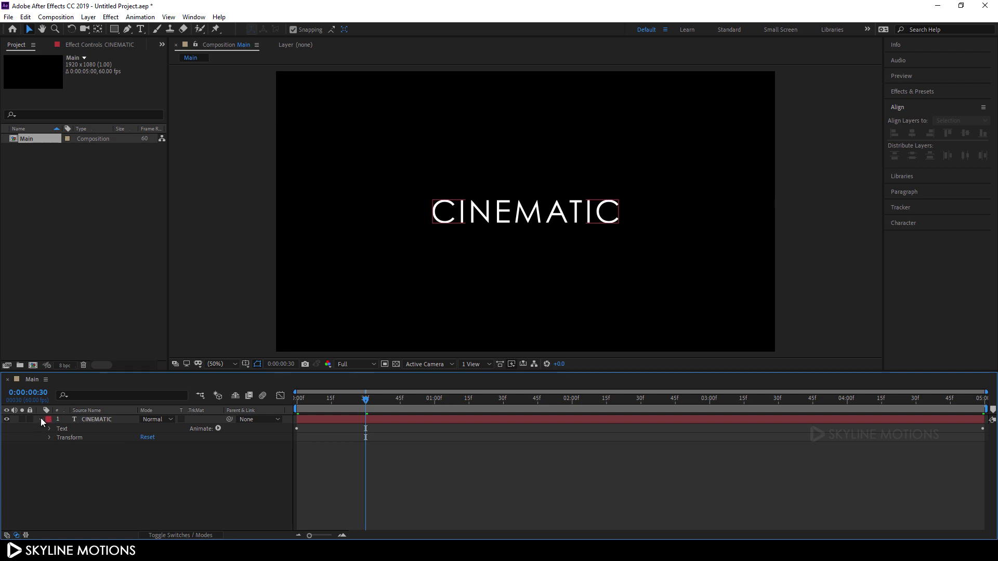
pyautogui.click(41, 419)
# Add a Gradient Overlay layer style to the CINEMATIC text layer and reveal its settings.
pyautogui.click(88, 419)
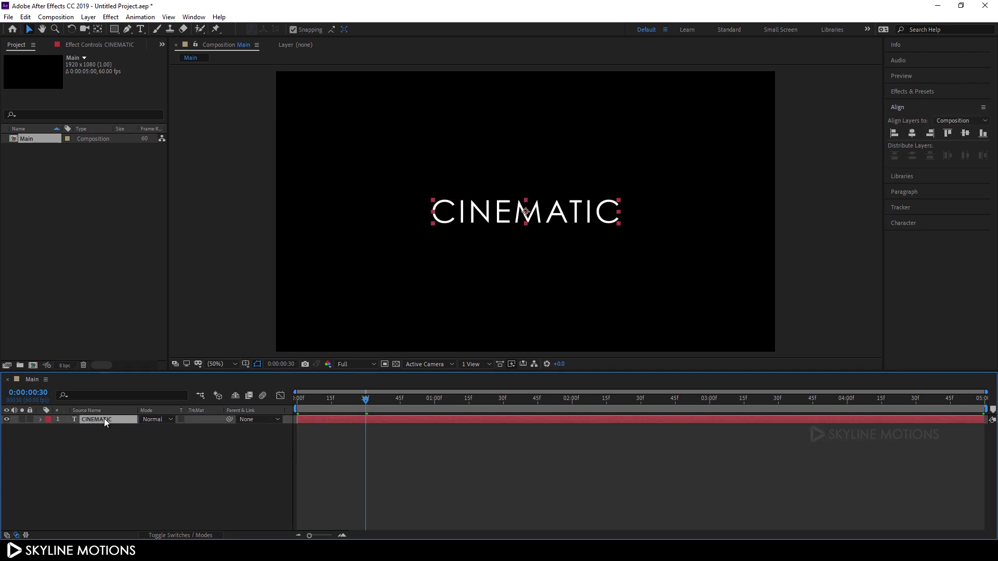
pyautogui.rightClick(103, 419)
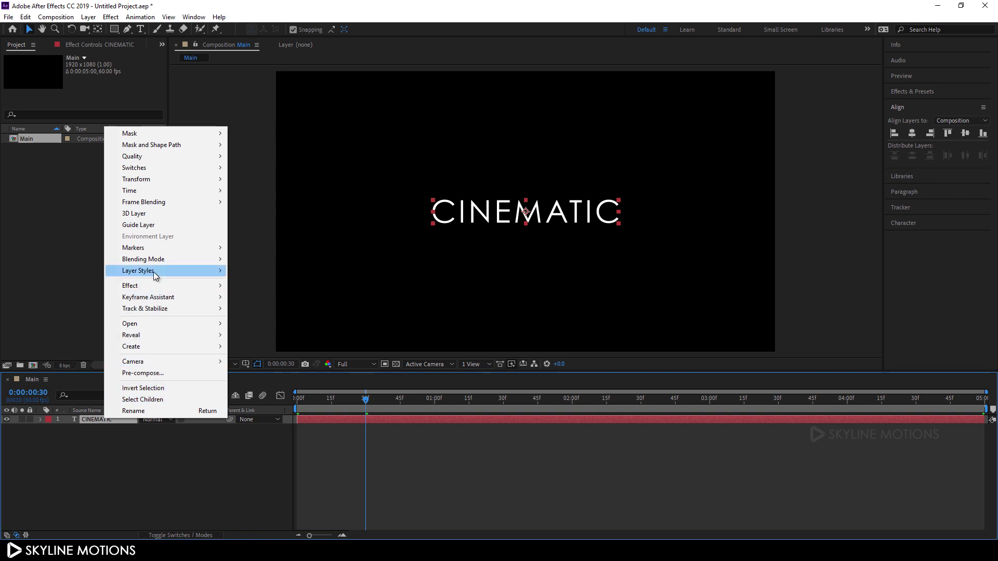
pyautogui.moveTo(160, 272)
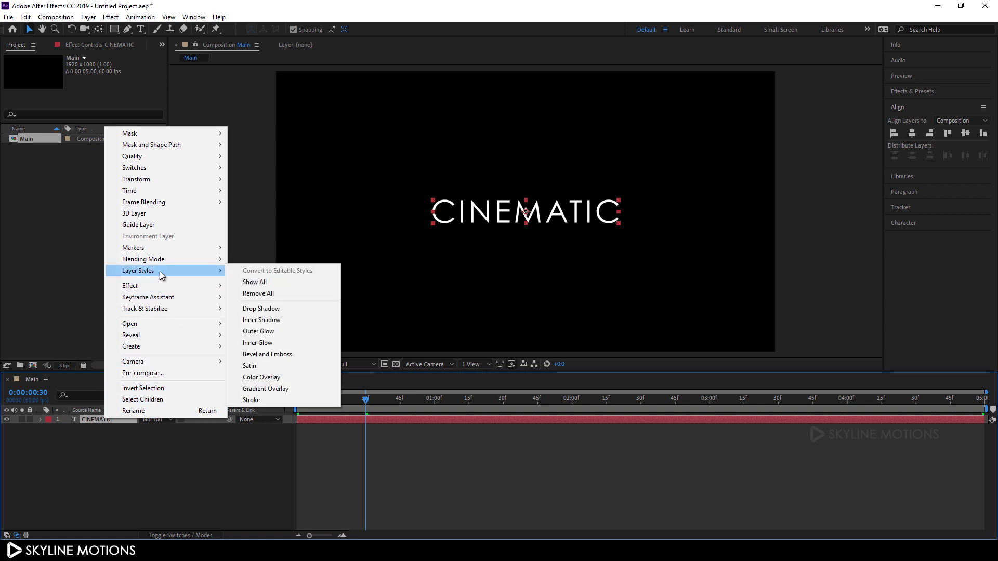
pyautogui.click(287, 388)
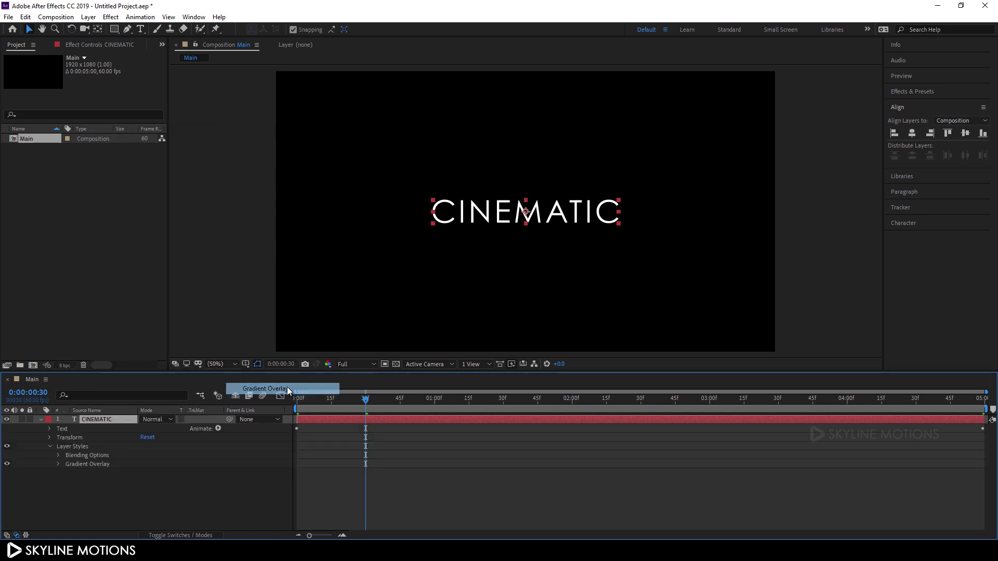
pyautogui.click(60, 464)
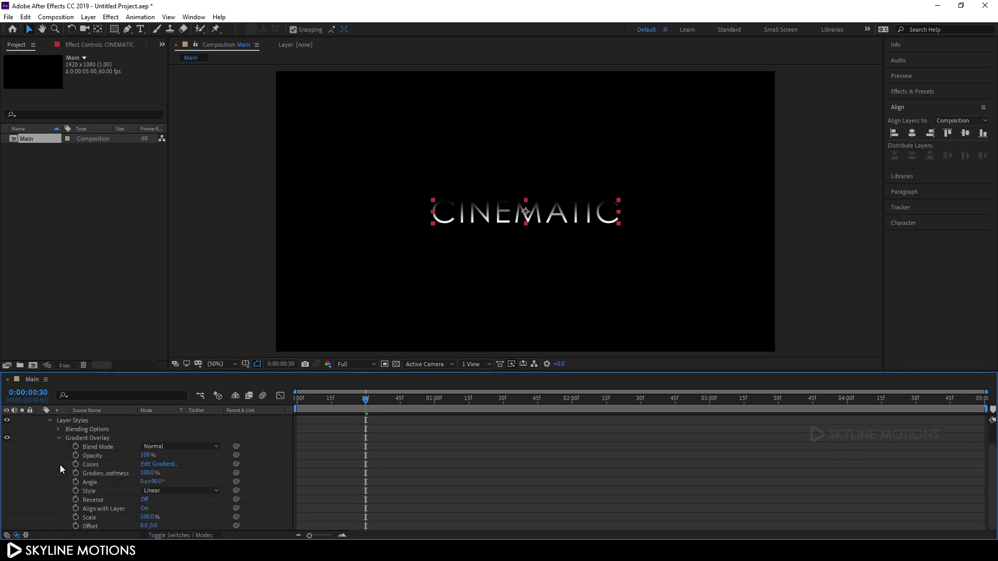
# Set the overlay gradient's start stop to grey 686868 and its end stop to white FFFFFF, leaving the layer collapsed and deselected.
pyautogui.click(167, 465)
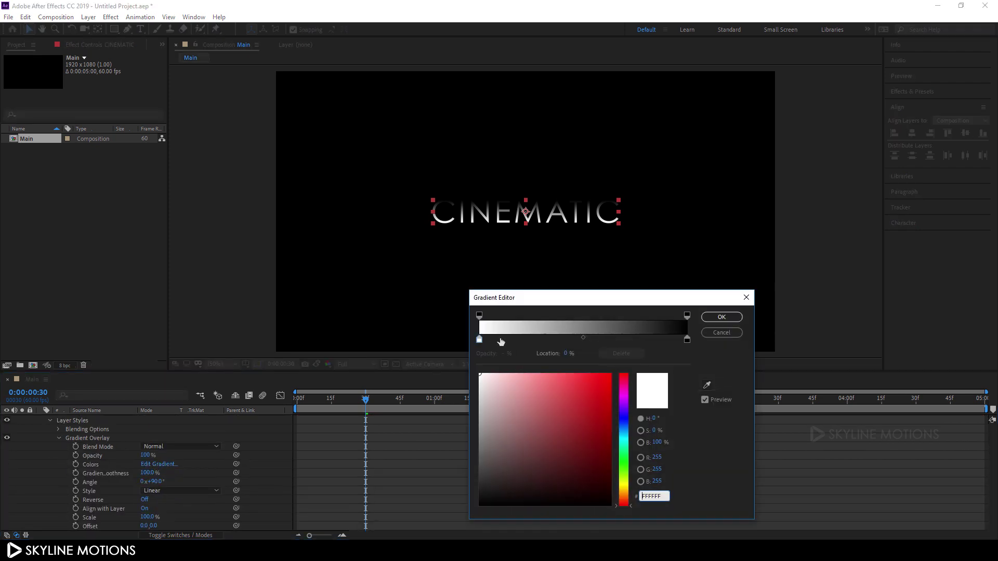
pyautogui.click(480, 340)
pyautogui.moveTo(490, 396); pyautogui.dragTo(426, 455)
pyautogui.click(687, 339)
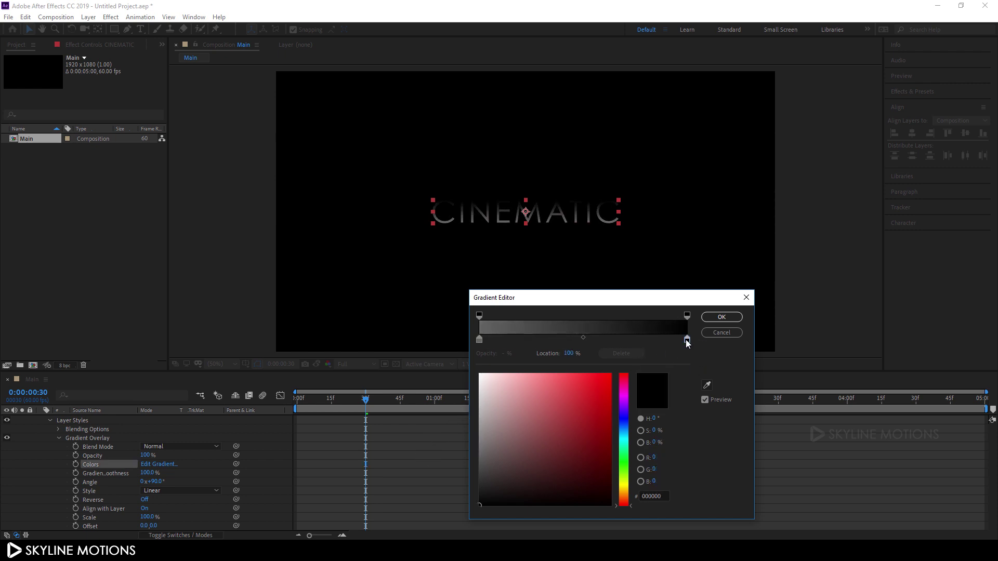
pyautogui.moveTo(509, 408); pyautogui.dragTo(419, 335)
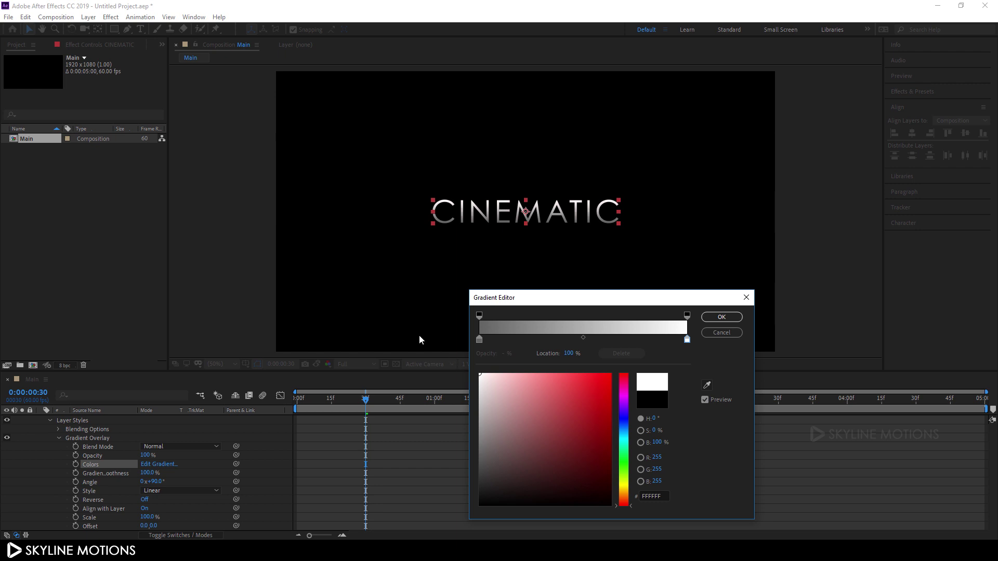
pyautogui.click(479, 340)
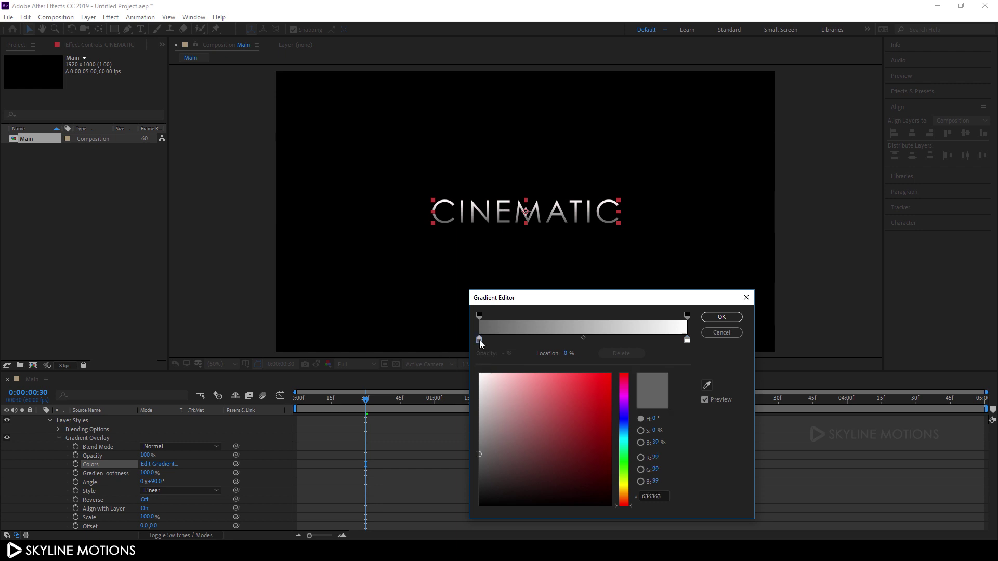
pyautogui.moveTo(479, 458); pyautogui.dragTo(468, 450)
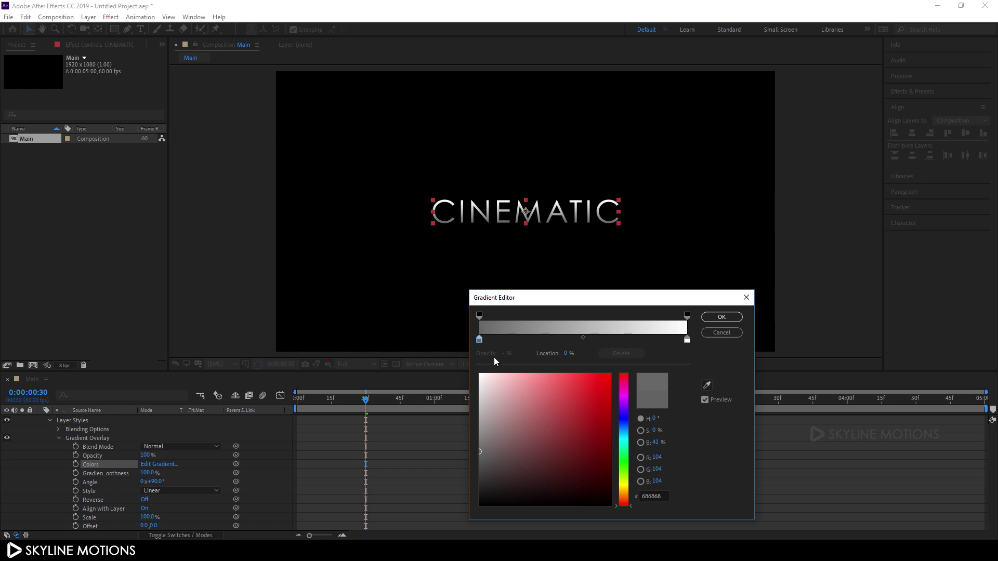
pyautogui.click(716, 319)
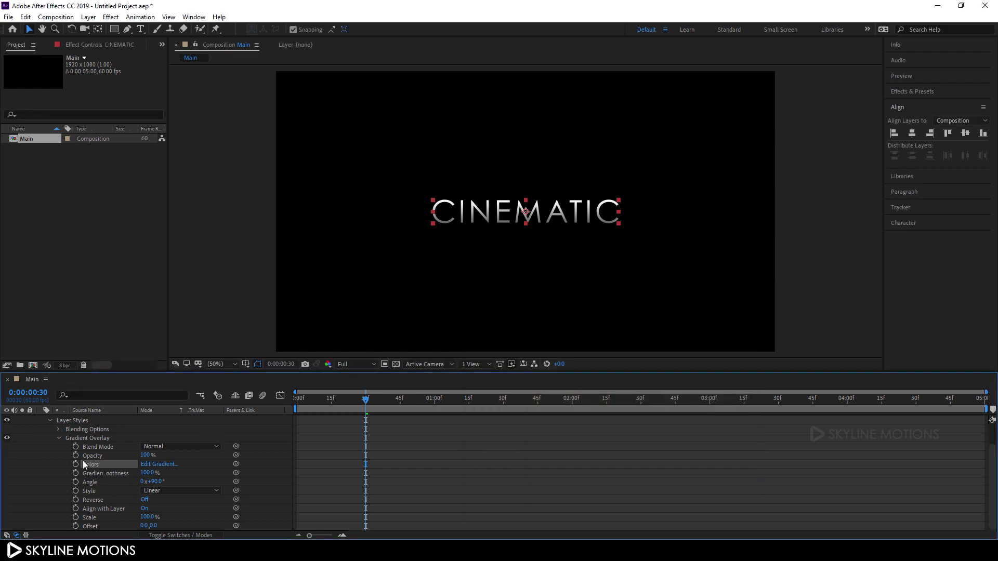
pyautogui.click(59, 438)
pyautogui.click(50, 447)
pyautogui.click(41, 420)
pyautogui.click(108, 455)
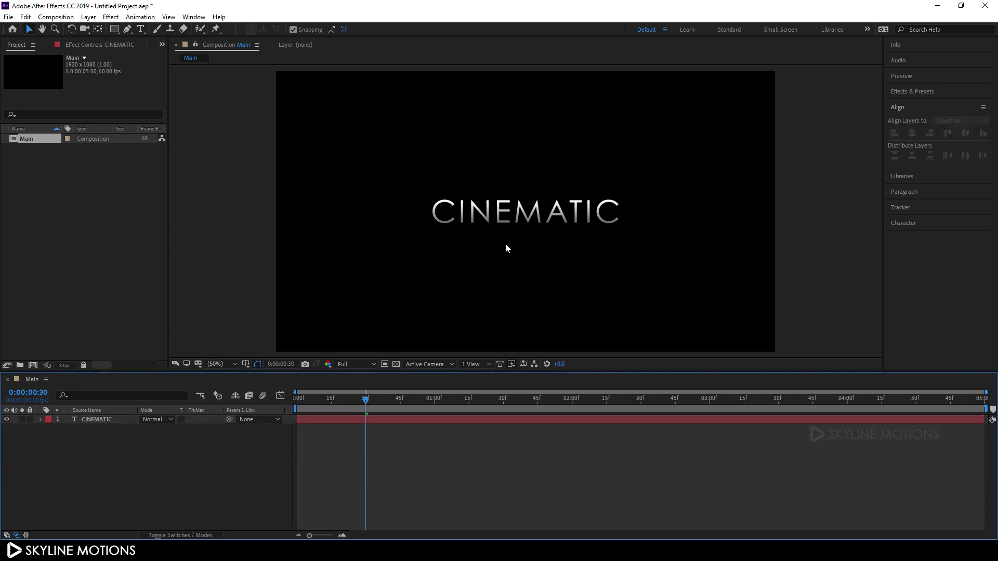
# Duplicate the CINEMATIC text layer and place the copy beneath the original, with the composition viewed at 100%.
pyautogui.press('/')
pyautogui.click(102, 422)
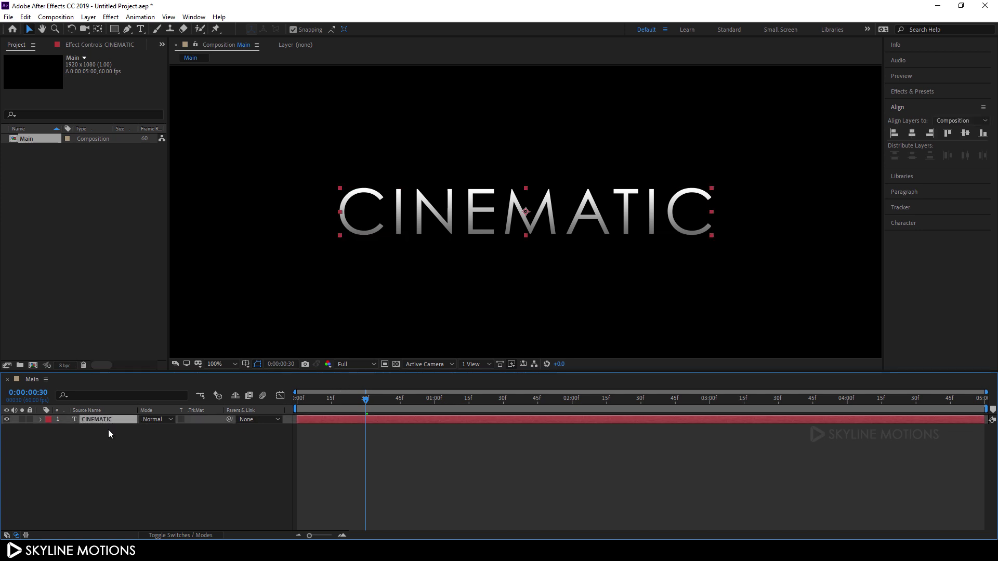
pyautogui.hotkey('ctrl', 'd')
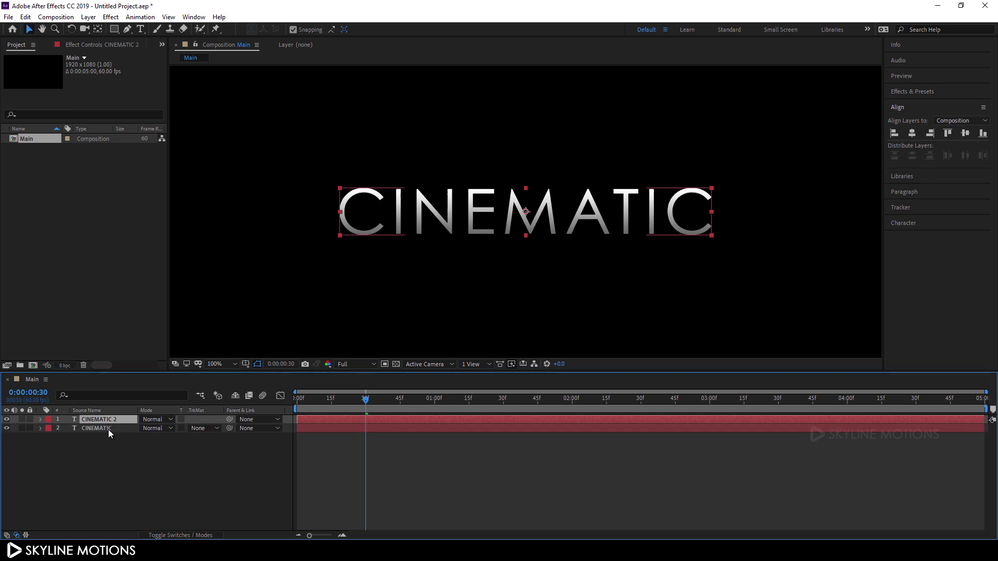
pyautogui.click(105, 418)
pyautogui.moveTo(115, 419); pyautogui.dragTo(108, 438)
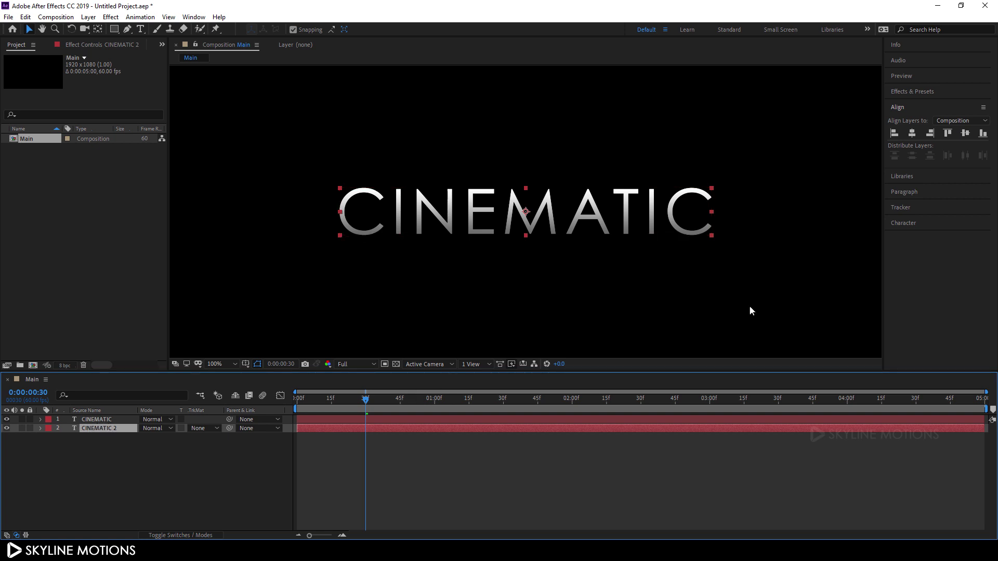
# Set the character tracking of the CINEMATIC 2 layer to -10.
pyautogui.click(908, 223)
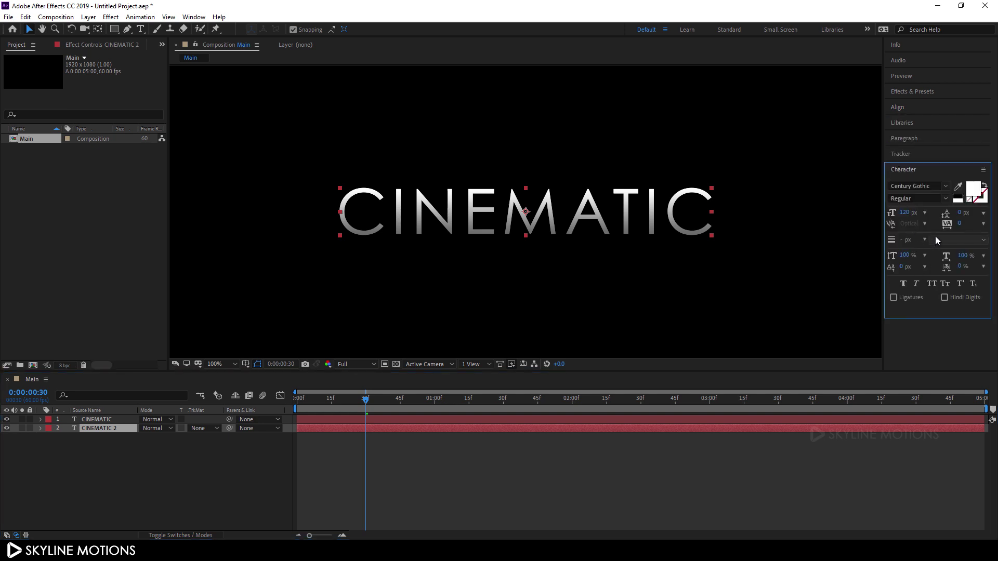
pyautogui.click(960, 225)
pyautogui.write('-10')
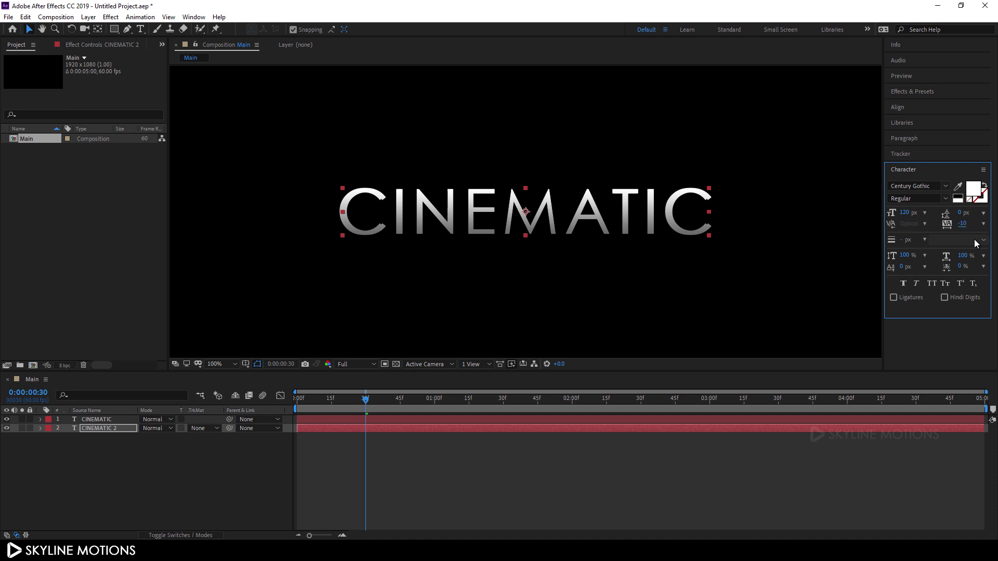
# Set both end stops of the CINEMATIC 2 layer's overlay gradient to dark grey 444444.
pyautogui.click(94, 429)
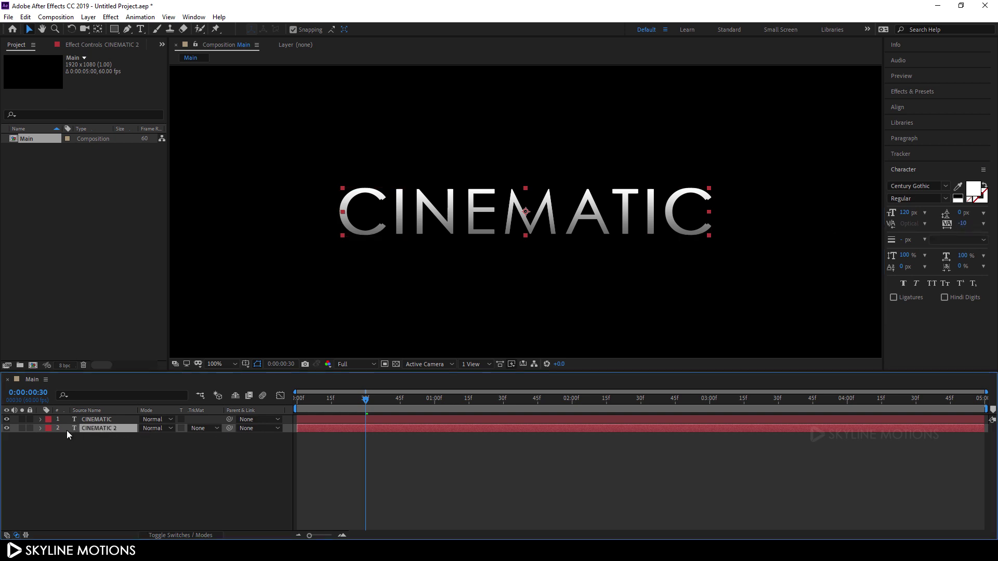
pyautogui.click(39, 429)
pyautogui.click(50, 456)
pyautogui.click(57, 474)
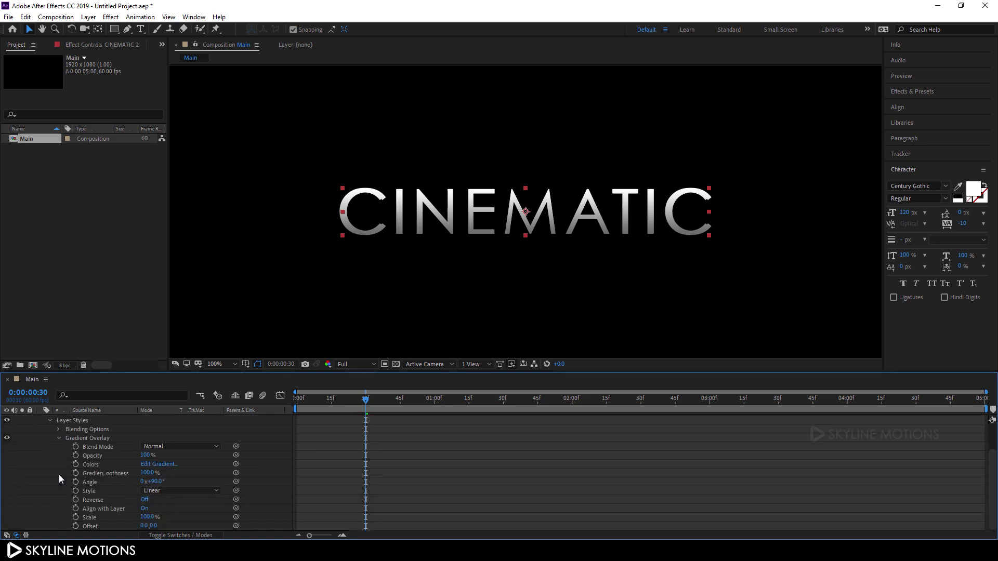
pyautogui.click(159, 464)
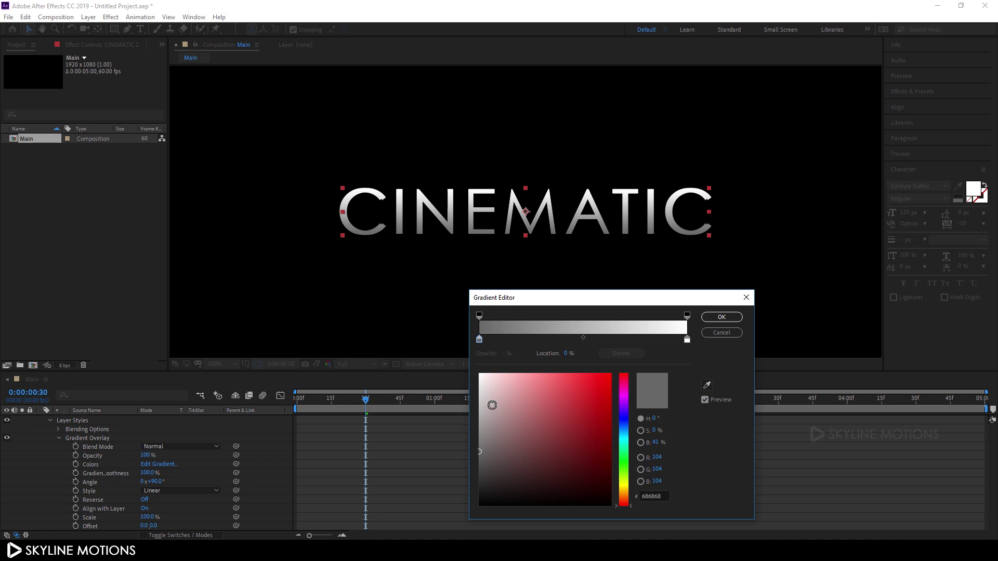
pyautogui.moveTo(484, 438); pyautogui.dragTo(466, 469)
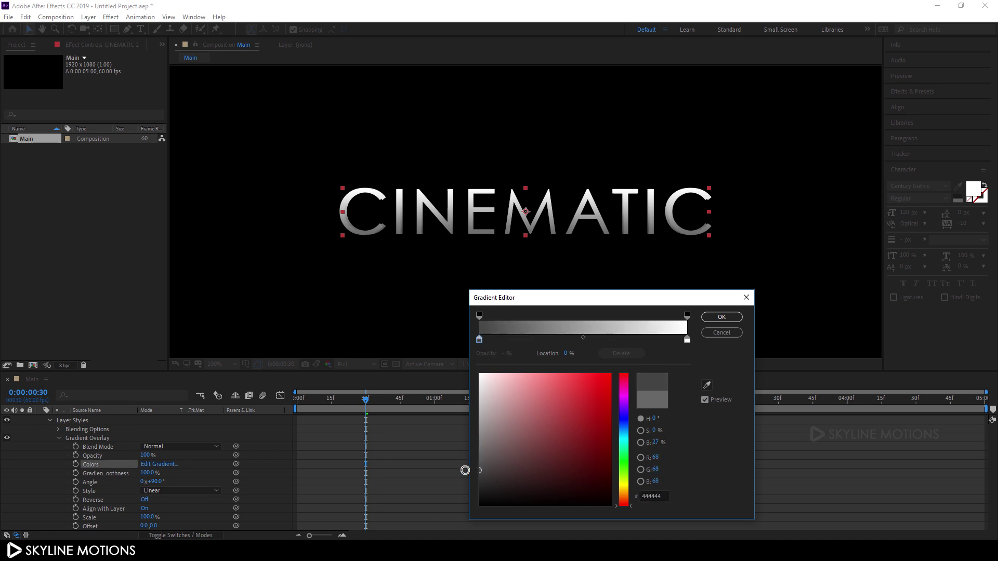
pyautogui.click(687, 339)
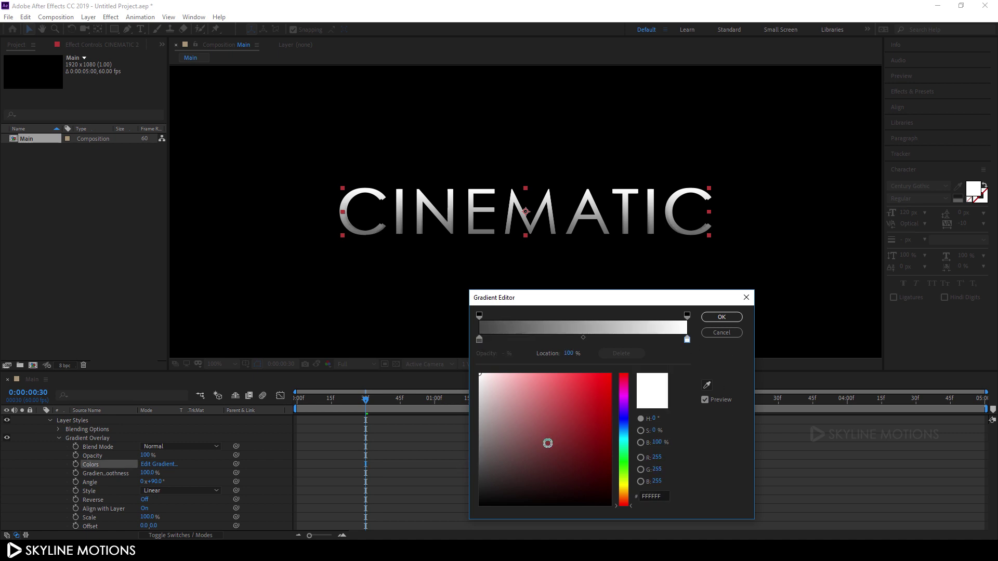
pyautogui.moveTo(492, 454); pyautogui.dragTo(444, 470)
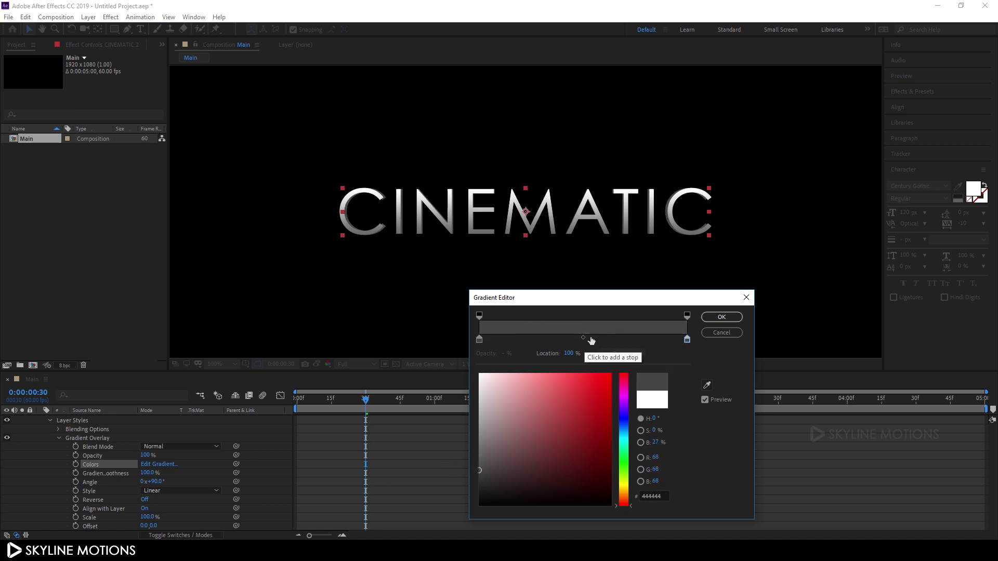
# Add a light grey DADADA stop at about 35% in the CINEMATIC 2 gradient, apply it and leave the layer collapsed.
pyautogui.moveTo(595, 339); pyautogui.dragTo(586, 340)
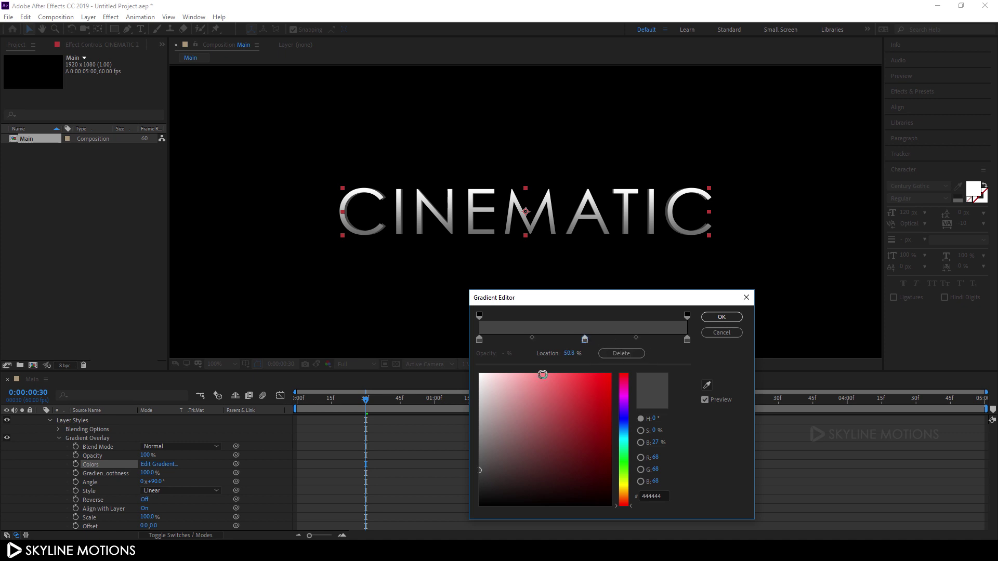
pyautogui.moveTo(486, 385); pyautogui.dragTo(455, 392)
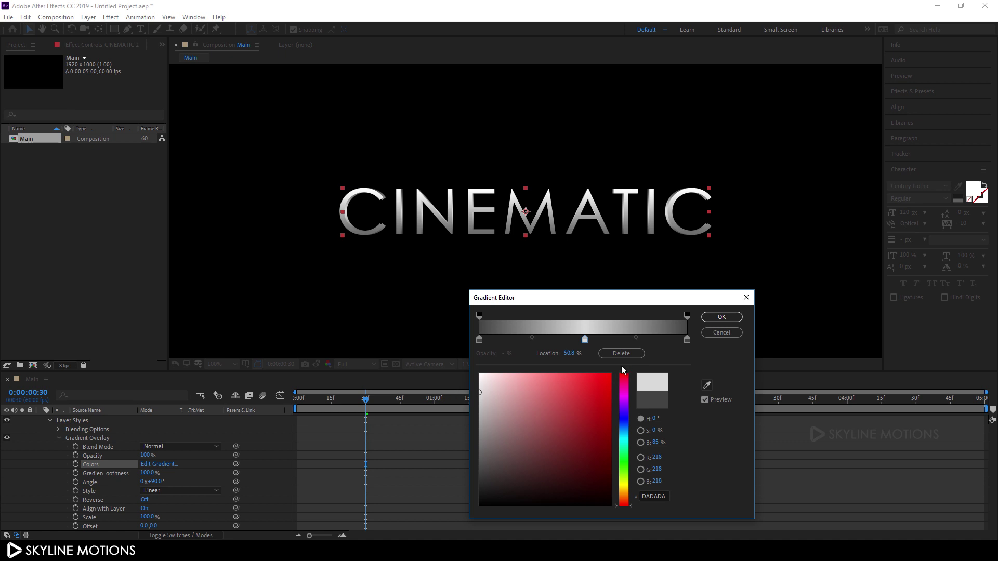
pyautogui.moveTo(585, 339); pyautogui.dragTo(554, 338)
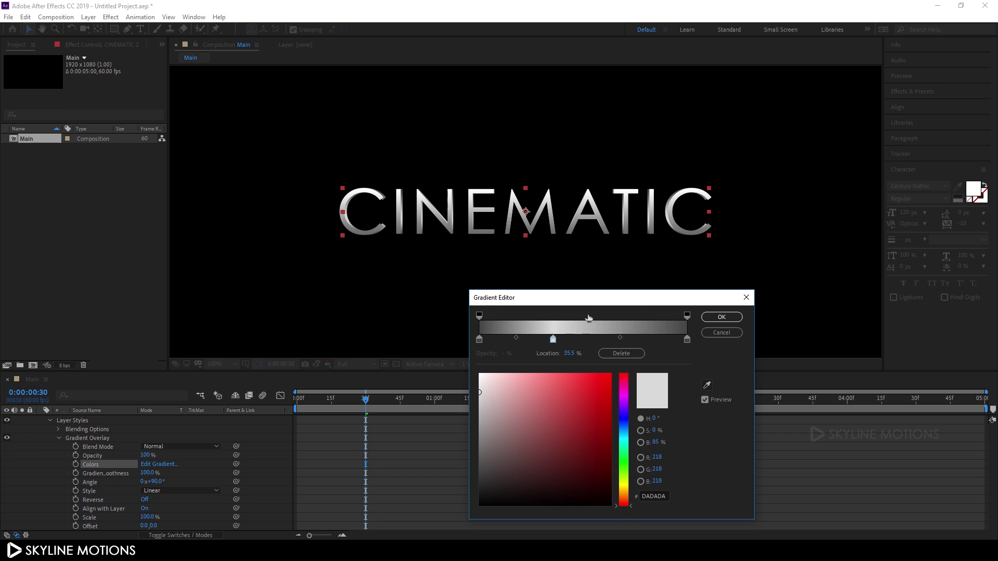
pyautogui.moveTo(552, 339); pyautogui.dragTo(550, 339)
pyautogui.click(722, 317)
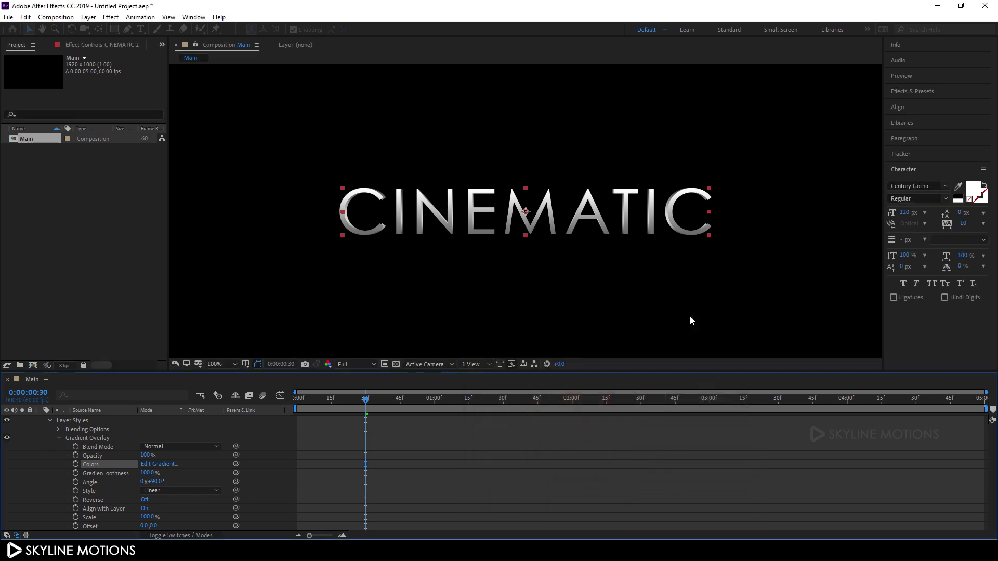
pyautogui.click(59, 437)
pyautogui.click(40, 429)
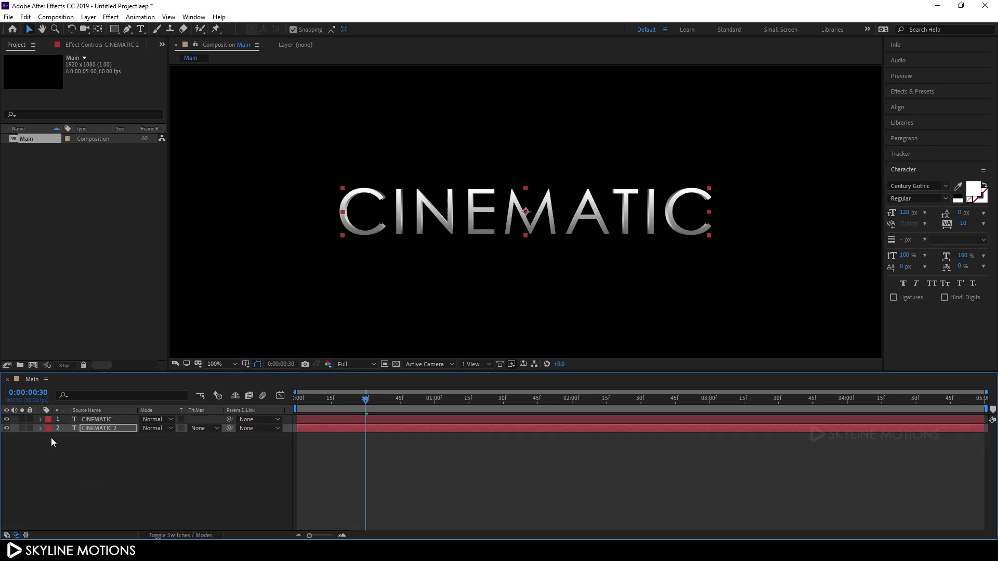
pyautogui.click(143, 456)
# Link the Source Text of CINEMATIC 2 to the Source Text of CINEMATIC, leaving both layers collapsed and deselected.
pyautogui.moveTo(101, 437); pyautogui.dragTo(106, 422)
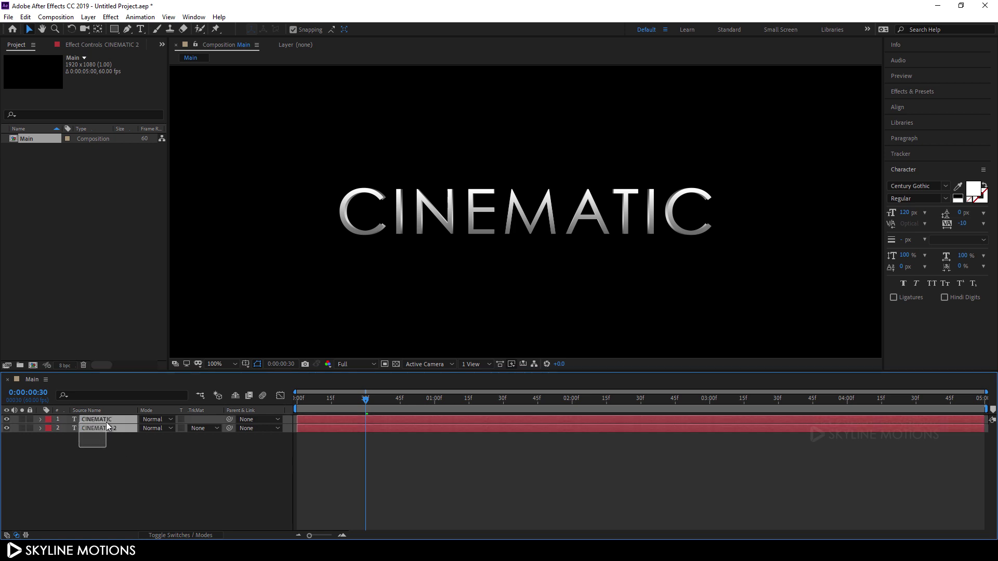
pyautogui.click(40, 416)
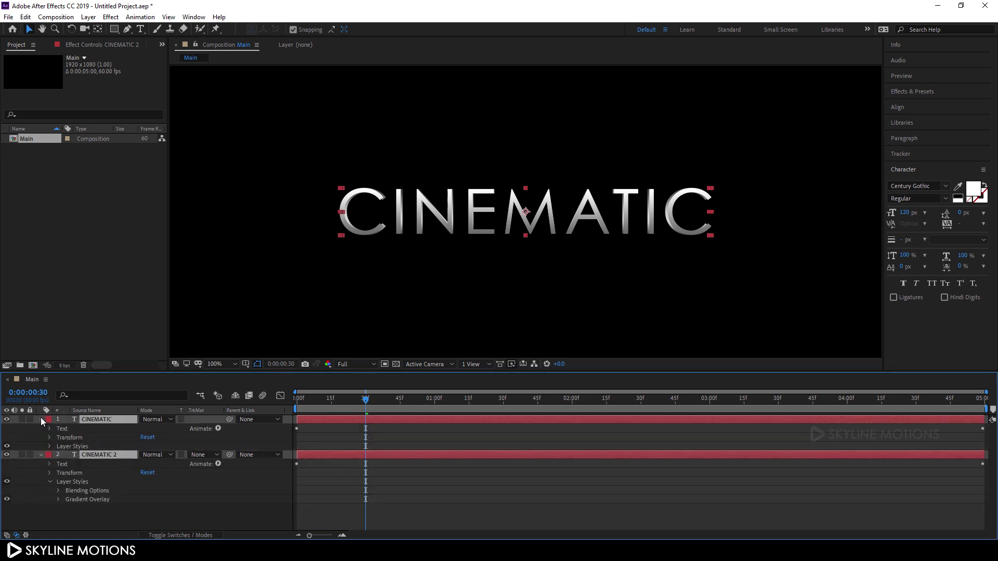
pyautogui.click(49, 428)
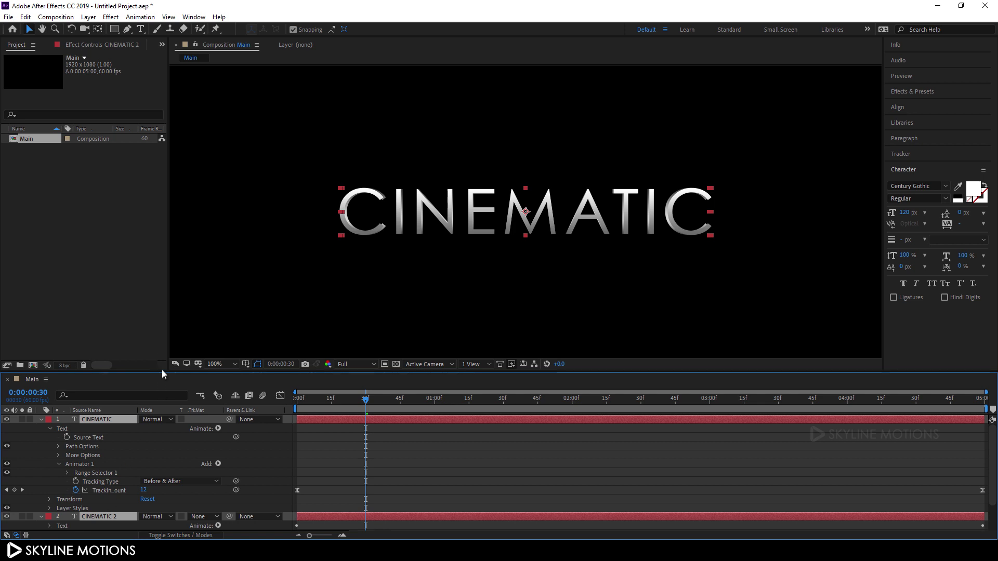
pyautogui.moveTo(162, 373); pyautogui.dragTo(158, 323)
pyautogui.click(49, 476)
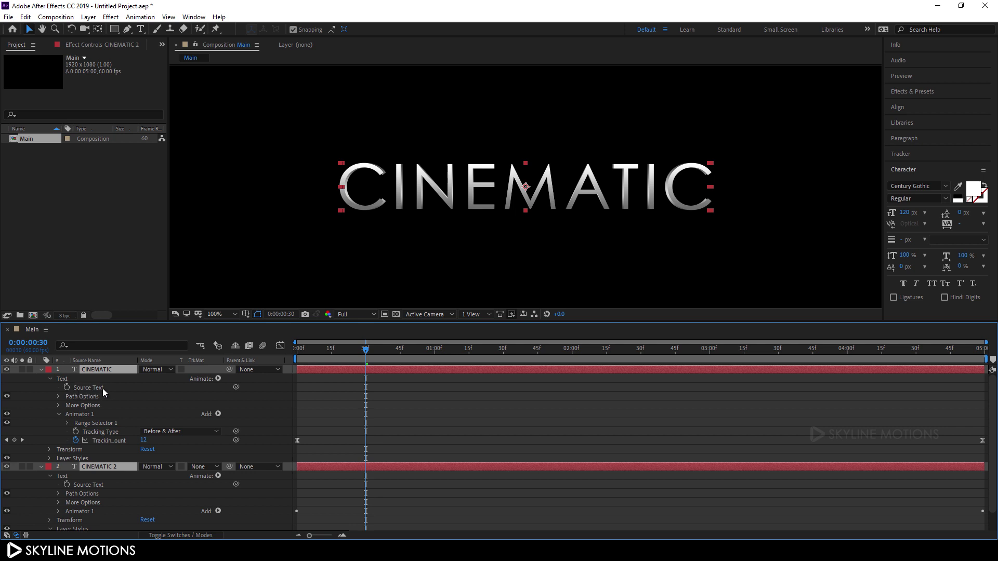
pyautogui.moveTo(236, 484); pyautogui.dragTo(91, 386)
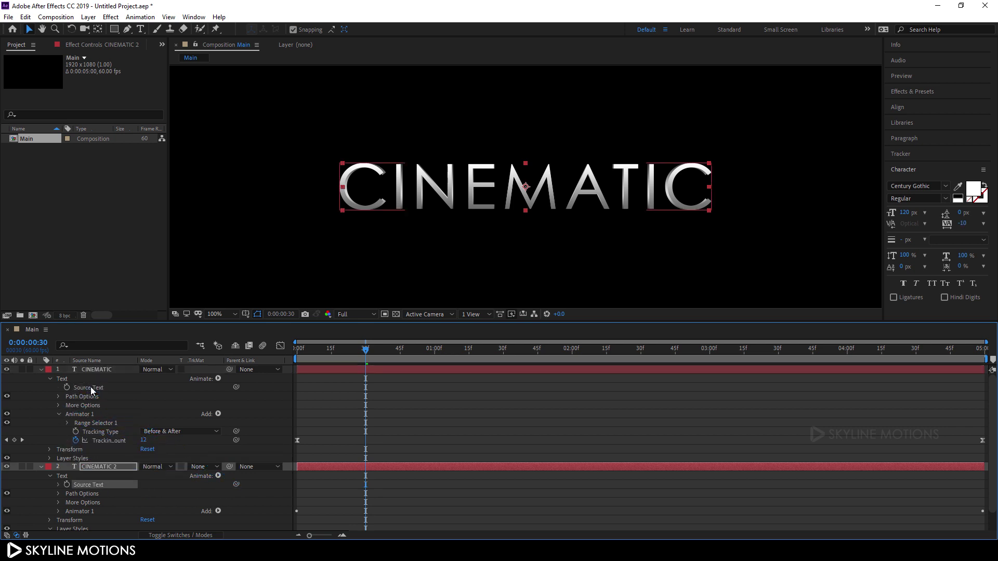
pyautogui.click(41, 467)
pyautogui.click(41, 369)
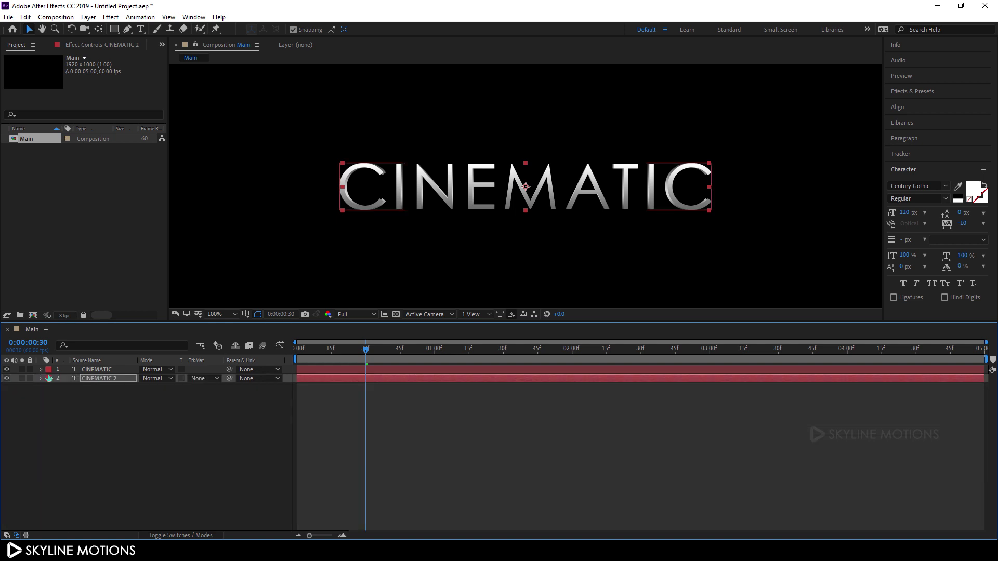
pyautogui.click(101, 391)
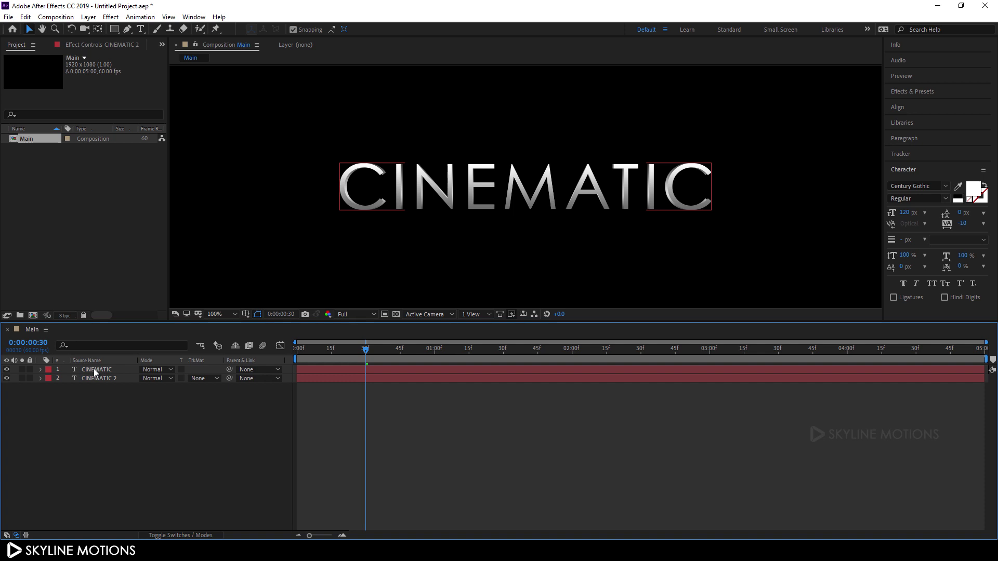
pyautogui.click(81, 369)
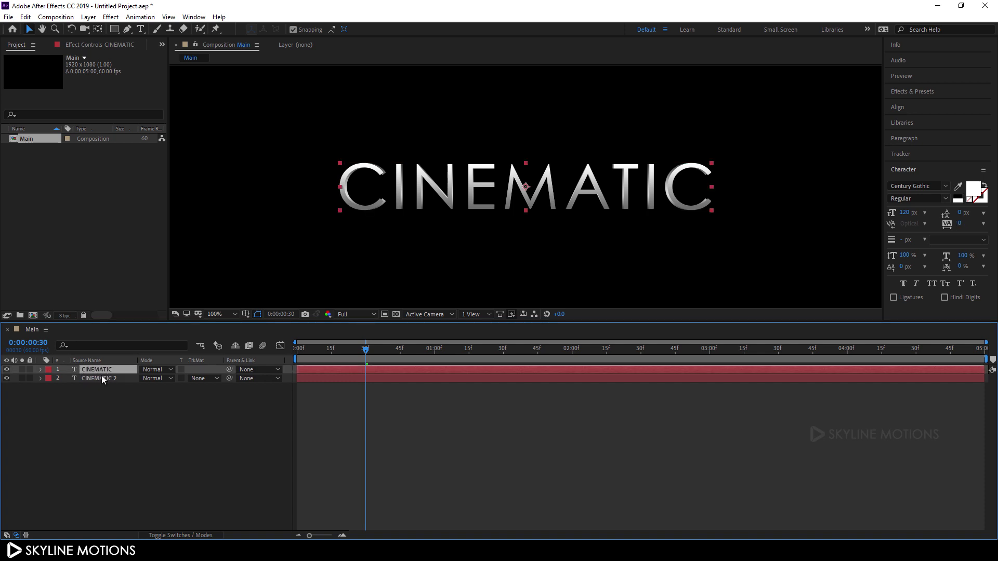
pyautogui.click(108, 404)
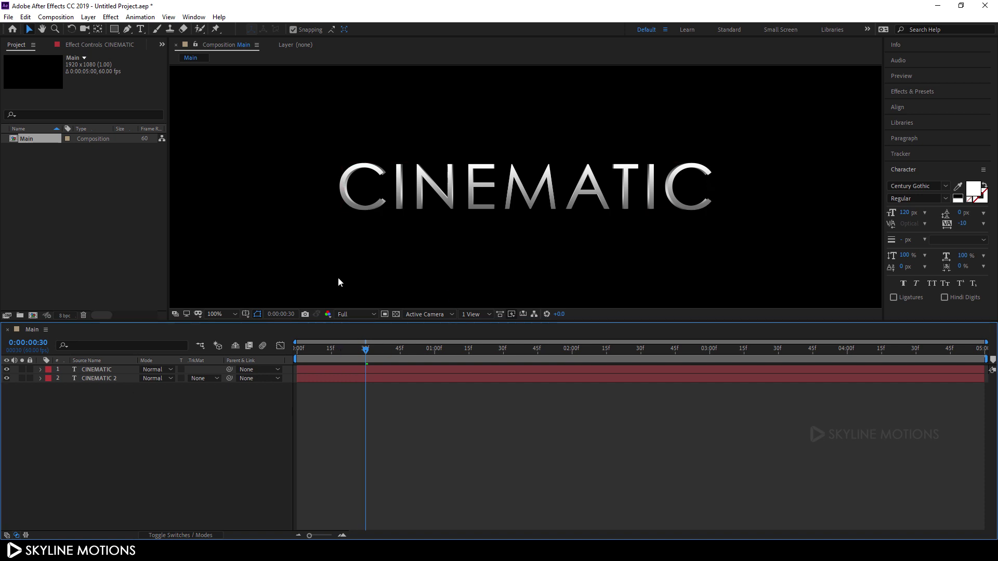
# Import the Crystal - 2309 video from the New Title folder as footage.
pyautogui.rightClick(58, 180)
pyautogui.moveTo(95, 228)
pyautogui.click(222, 230)
pyautogui.click(293, 132)
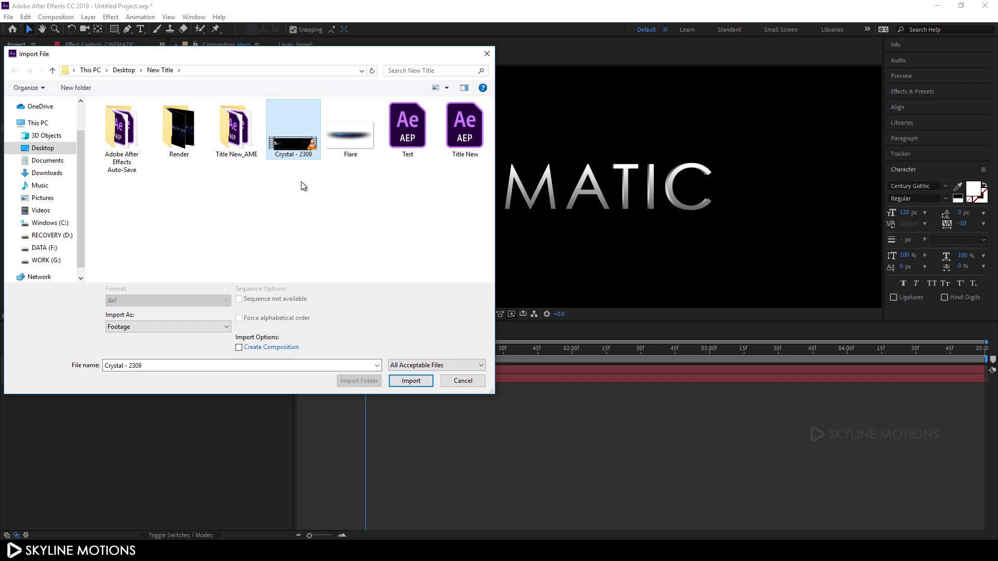
pyautogui.click(410, 381)
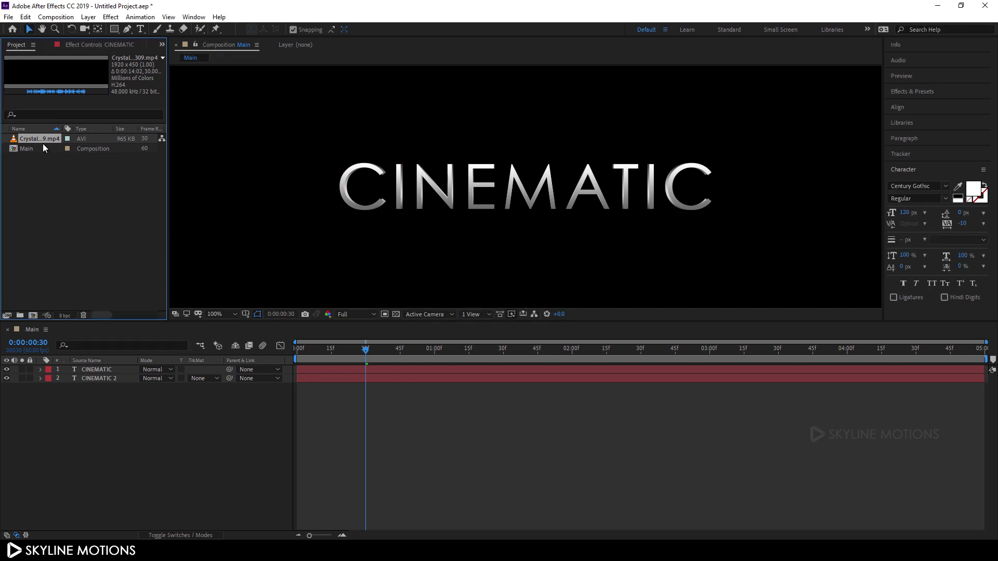
# Rename the imported video in the project as Crystal.
pyautogui.rightClick(44, 139)
pyautogui.click(68, 303)
pyautogui.write('Crystal -')
pyautogui.press('BackSpace')
pyautogui.press('BackSpace')
pyautogui.press('Return')
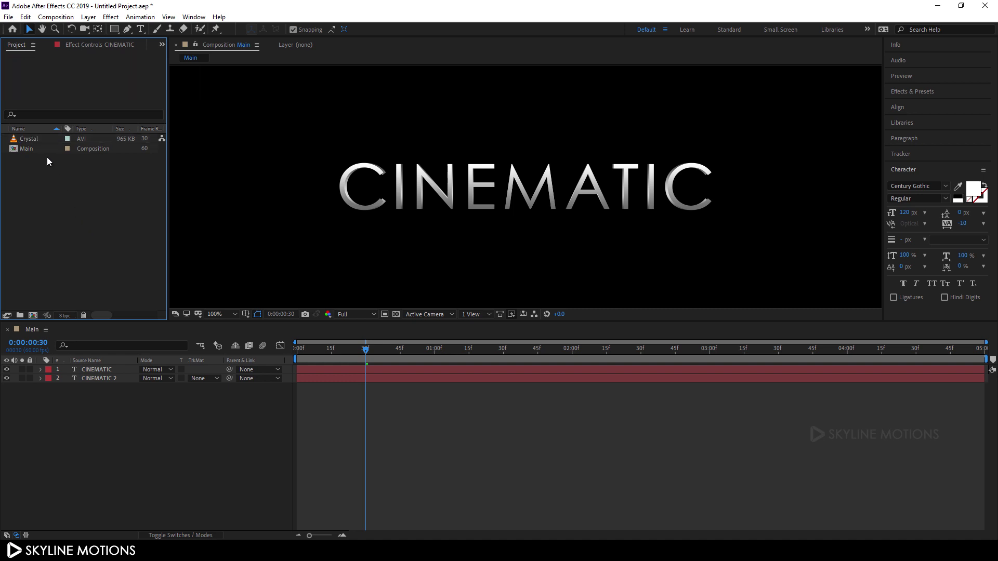
# Place the Crystal footage beneath both text layers, fit the whole composition in view and scrub to 0:00:02:36.
pyautogui.moveTo(40, 138); pyautogui.dragTo(113, 401)
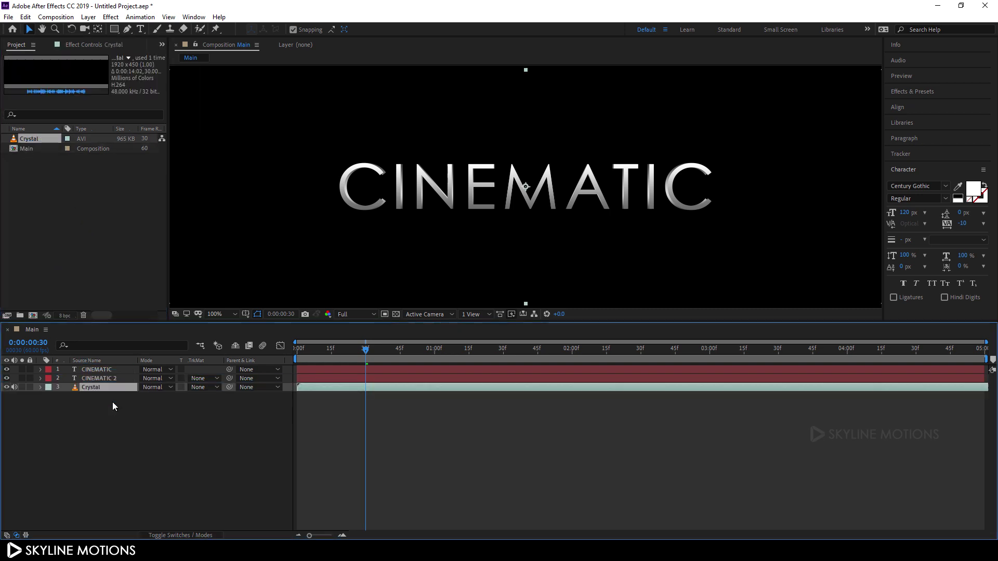
pyautogui.click(231, 313)
pyautogui.click(229, 360)
pyautogui.moveTo(366, 350); pyautogui.dragTo(755, 351)
pyautogui.moveTo(520, 350); pyautogui.dragTo(654, 364)
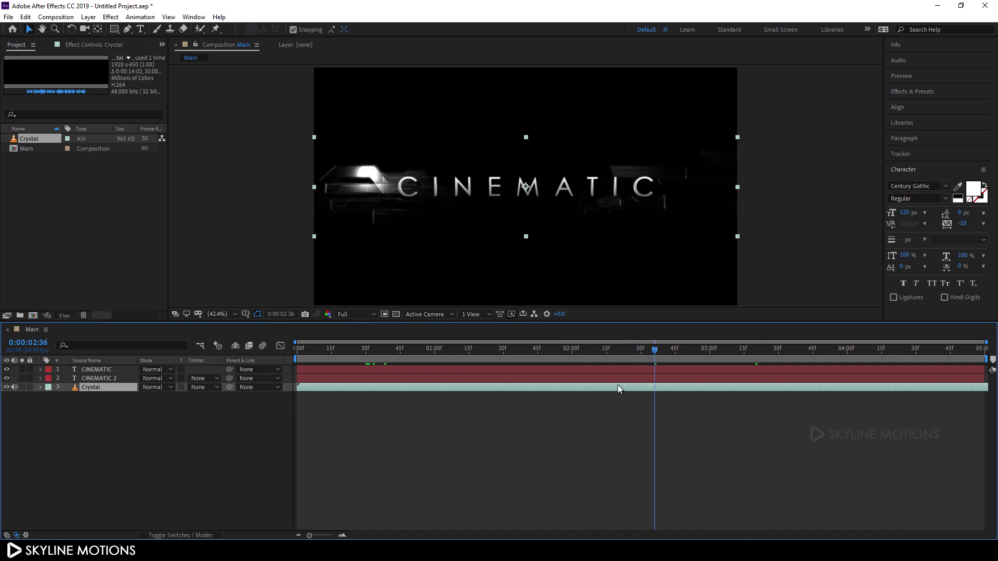
# Time-stretch the Crystal layer with a stretch factor of 38%, holding the layer in-point in place.
pyautogui.rightClick(610, 388)
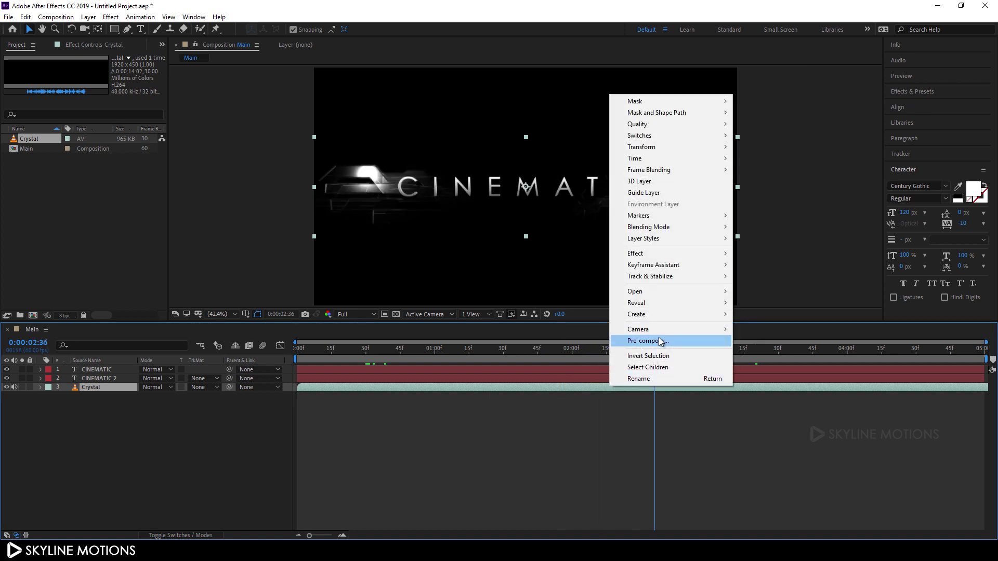
pyautogui.moveTo(657, 158)
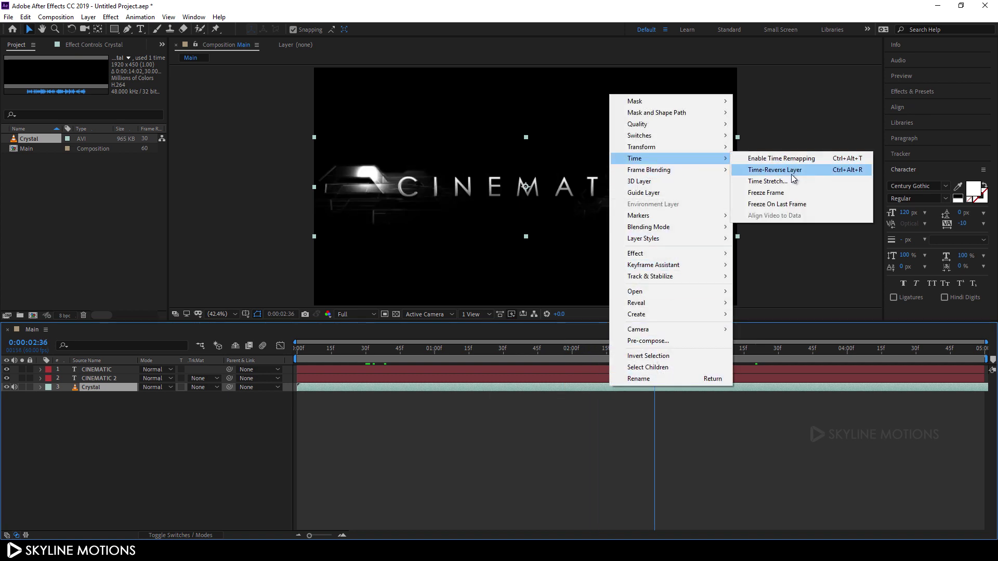
pyautogui.click(768, 181)
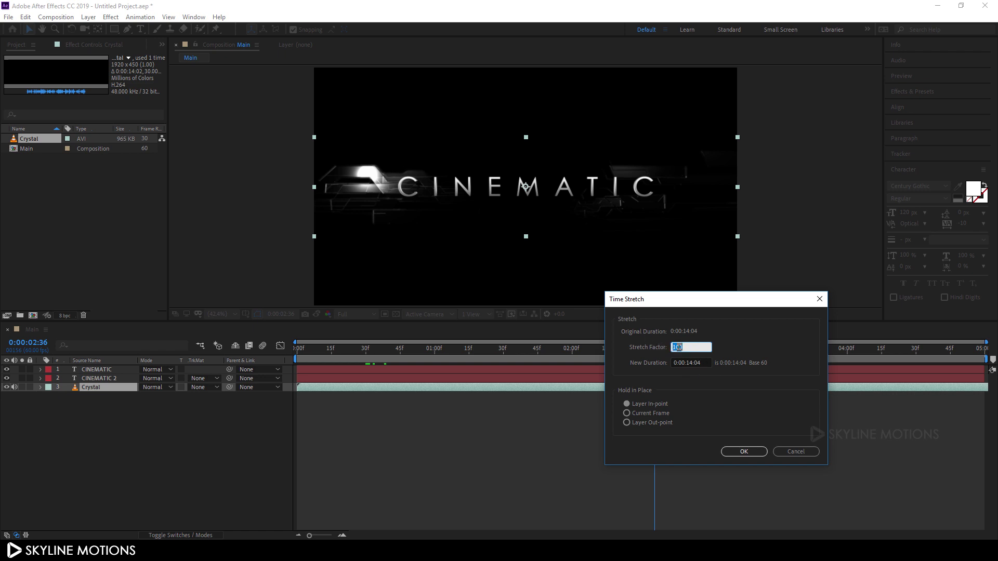
pyautogui.write('38')
pyautogui.click(734, 451)
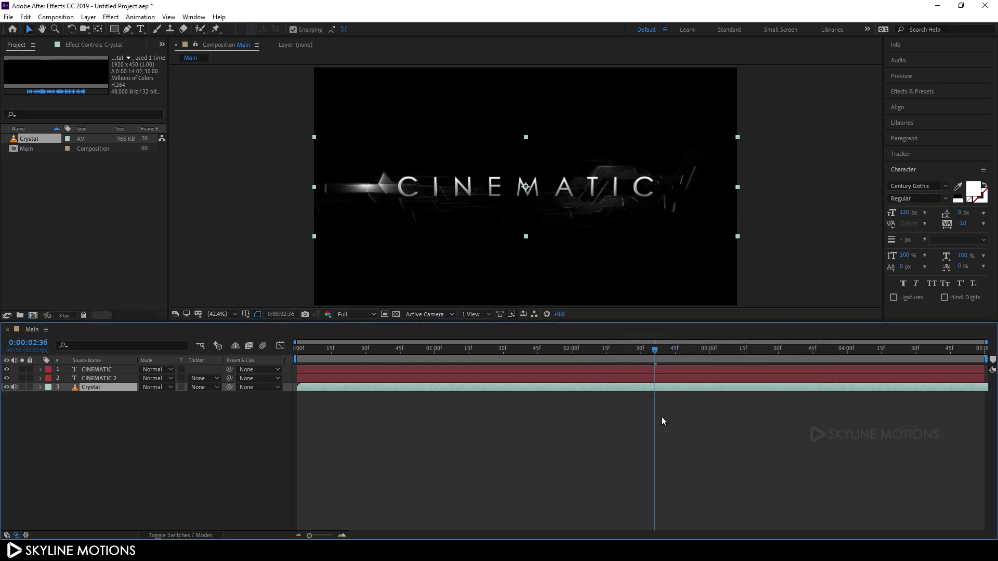
# Time-reverse the Crystal layer and scrub from the start to 0:00:02:37 to check its motion.
pyautogui.rightClick(640, 389)
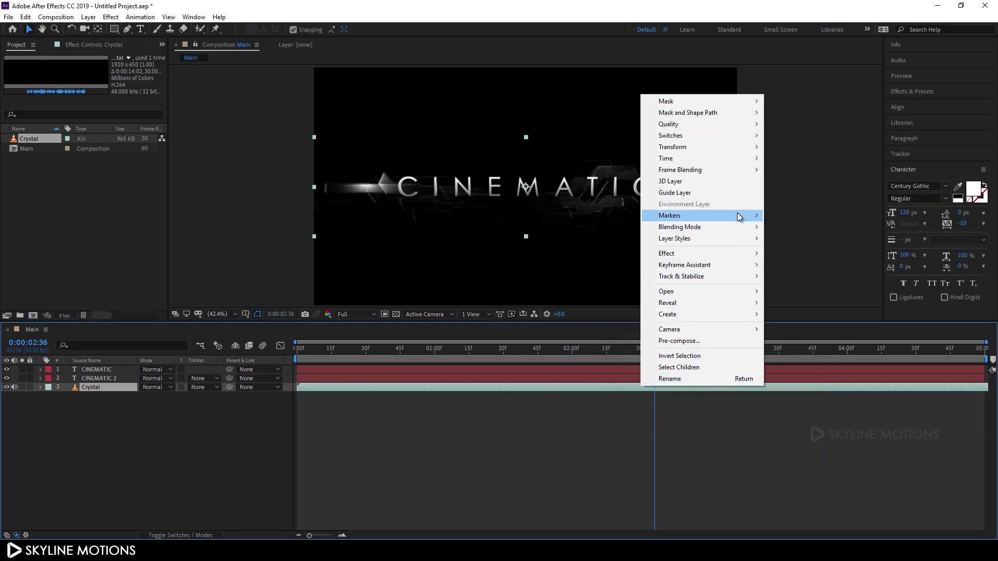
pyautogui.moveTo(684, 160)
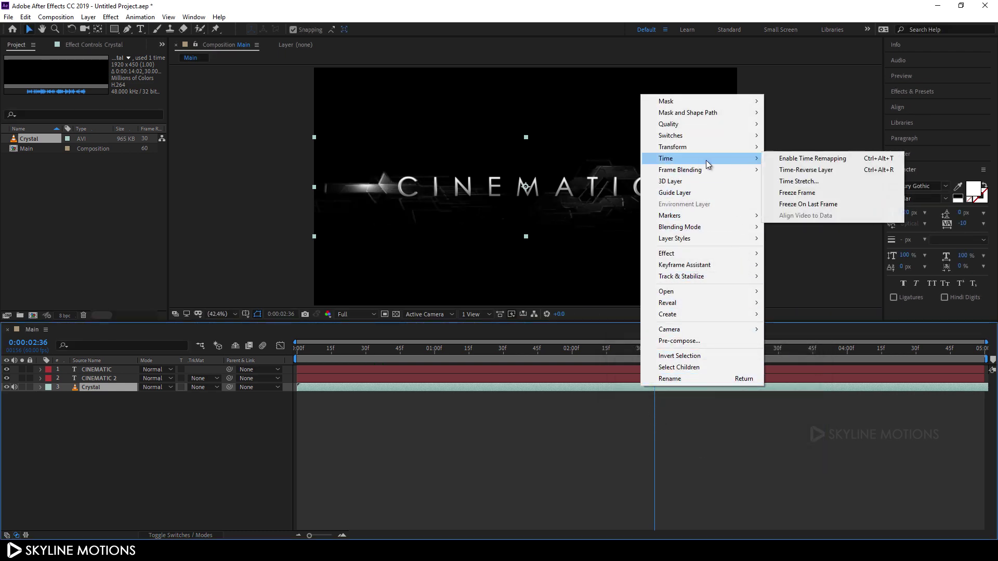
pyautogui.click(799, 170)
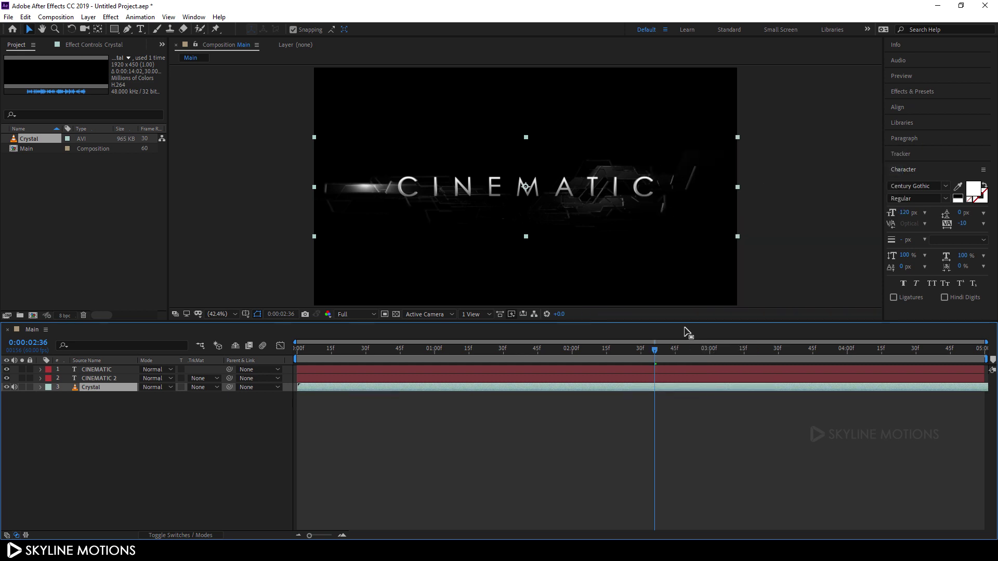
pyautogui.click(294, 348)
pyautogui.moveTo(294, 348); pyautogui.dragTo(657, 354)
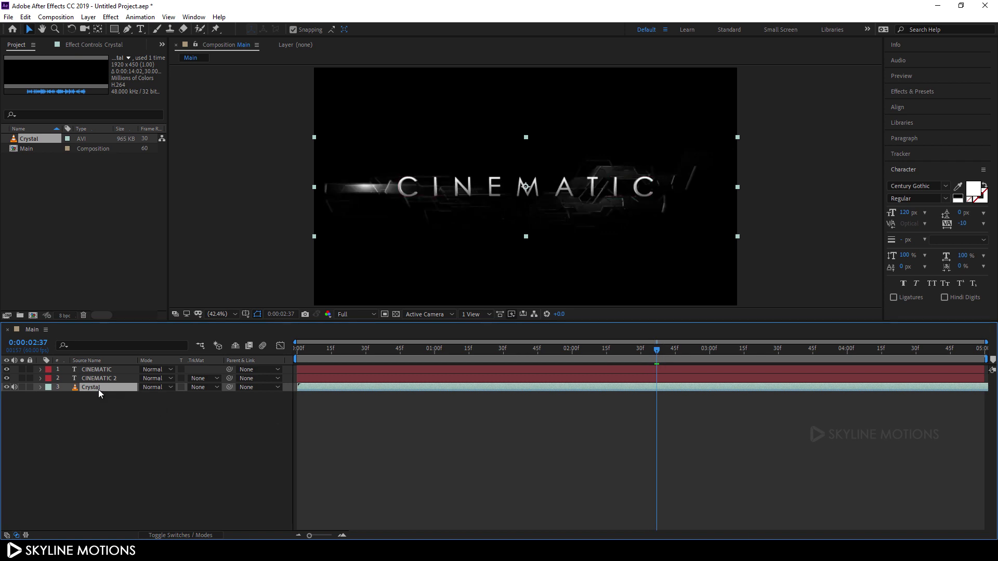
# Set the Crystal layer's Scale to 200% on both axes and collapse the layer.
pyautogui.press('s')
pyautogui.moveTo(171, 397); pyautogui.dragTo(198, 397)
pyautogui.click(173, 396)
pyautogui.write('20')
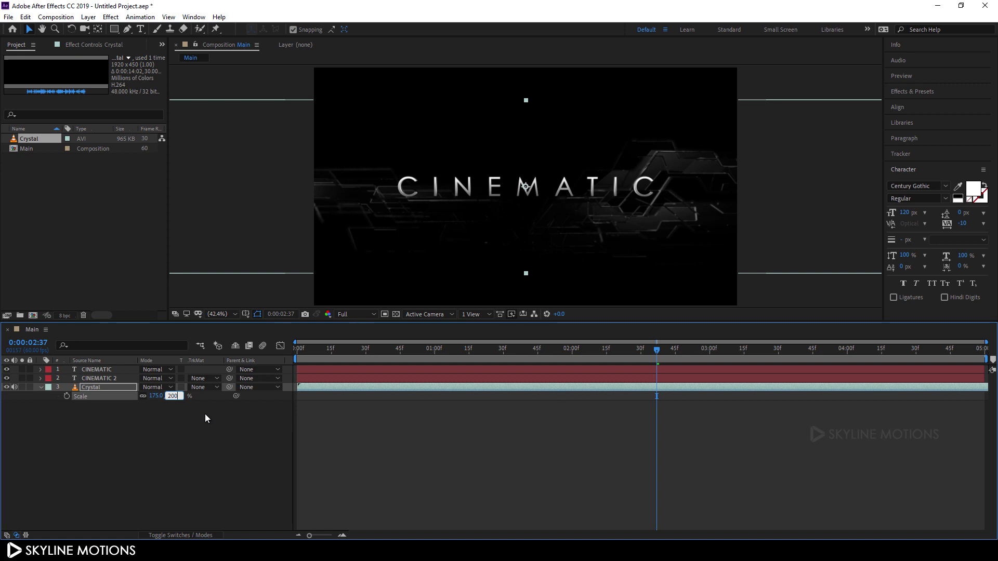
pyautogui.write('0')
pyautogui.press('Return')
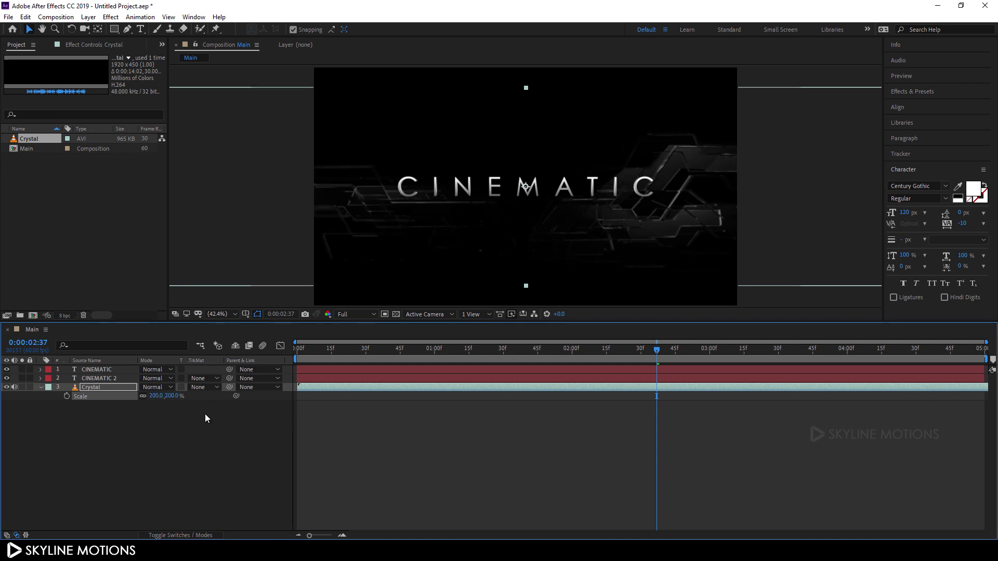
pyautogui.click(40, 386)
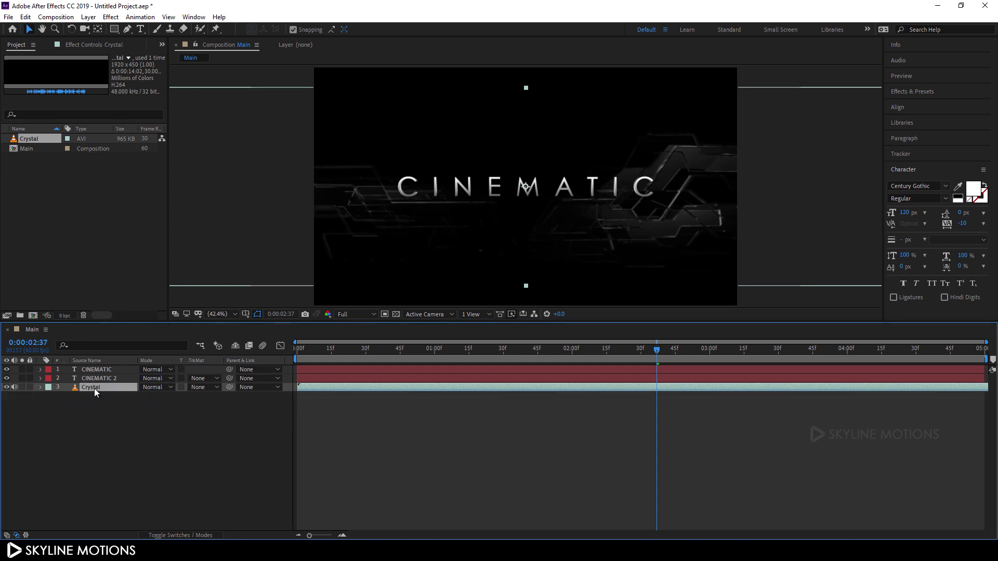
# Find the Hue/Saturation effect and apply it to the Crystal layer.
pyautogui.click(915, 91)
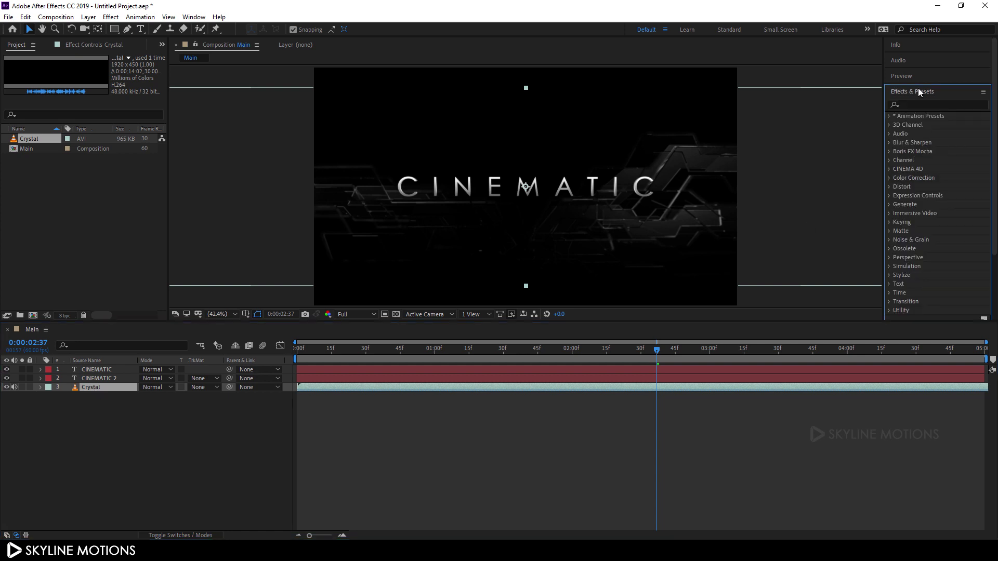
pyautogui.click(917, 106)
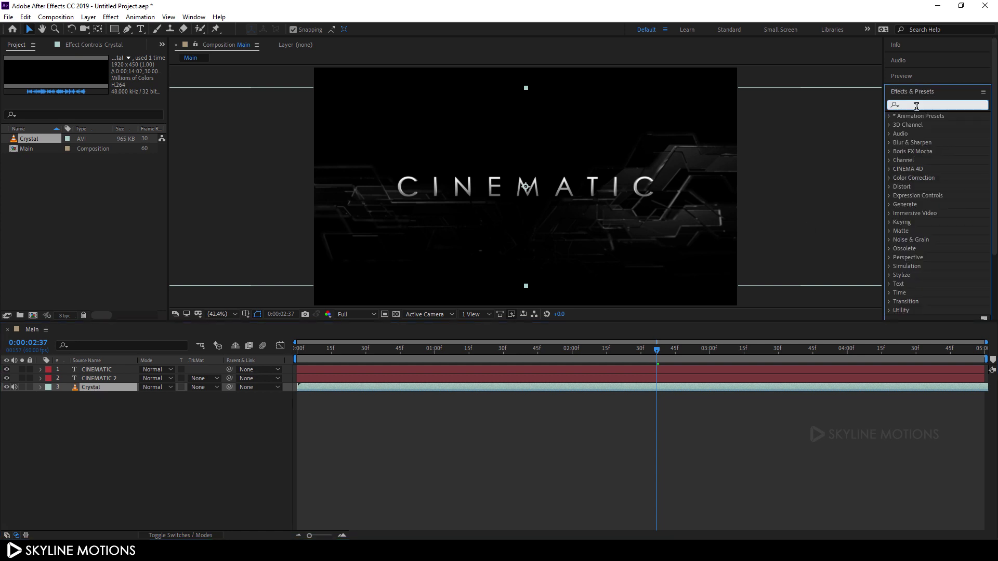
pyautogui.write('Hue')
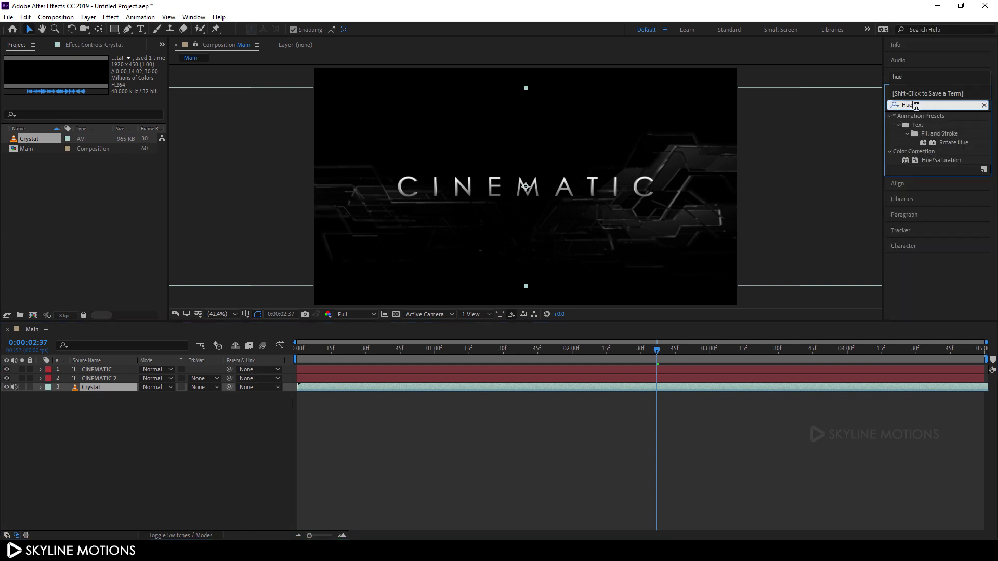
pyautogui.moveTo(945, 163); pyautogui.dragTo(91, 386)
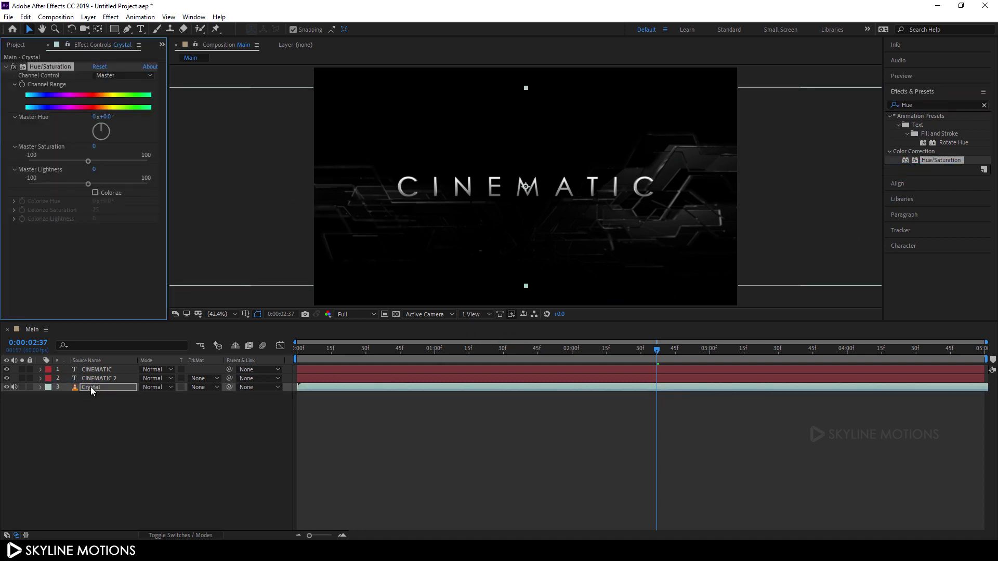
# Colorize the Crystal layer blue with Colorize Saturation 100 and Colorize Hue about 207°.
pyautogui.click(95, 193)
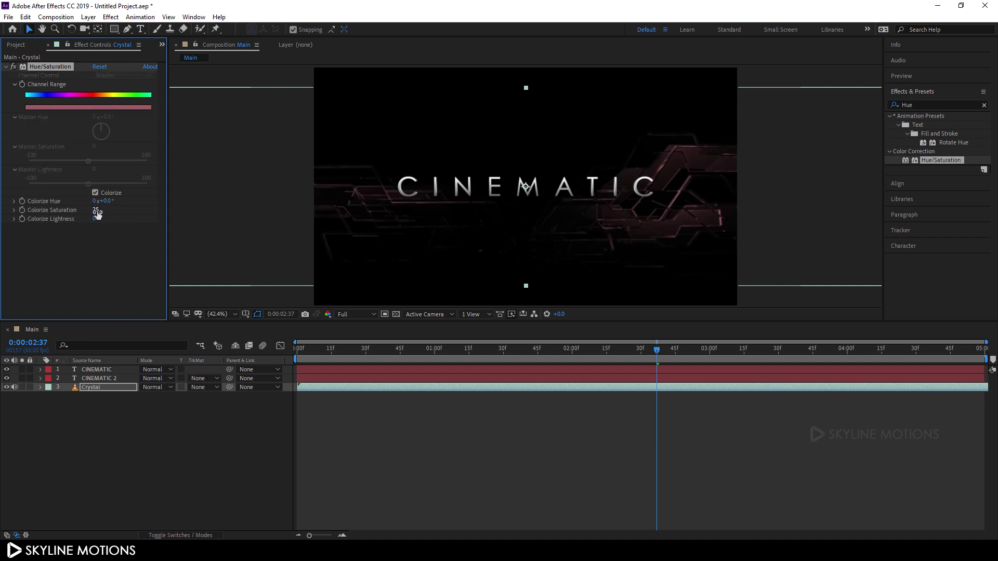
pyautogui.click(96, 210)
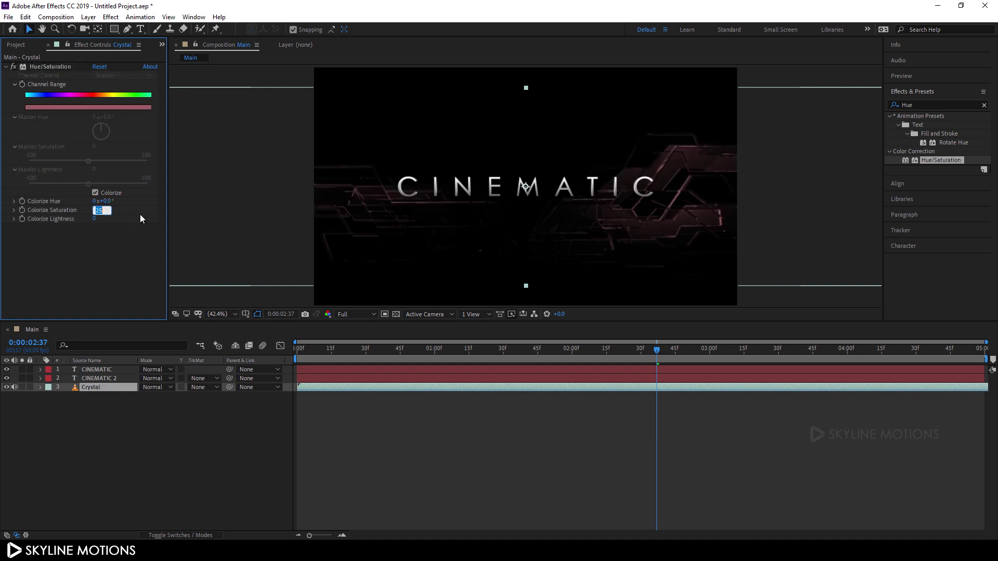
pyautogui.write('100')
pyautogui.press('Return')
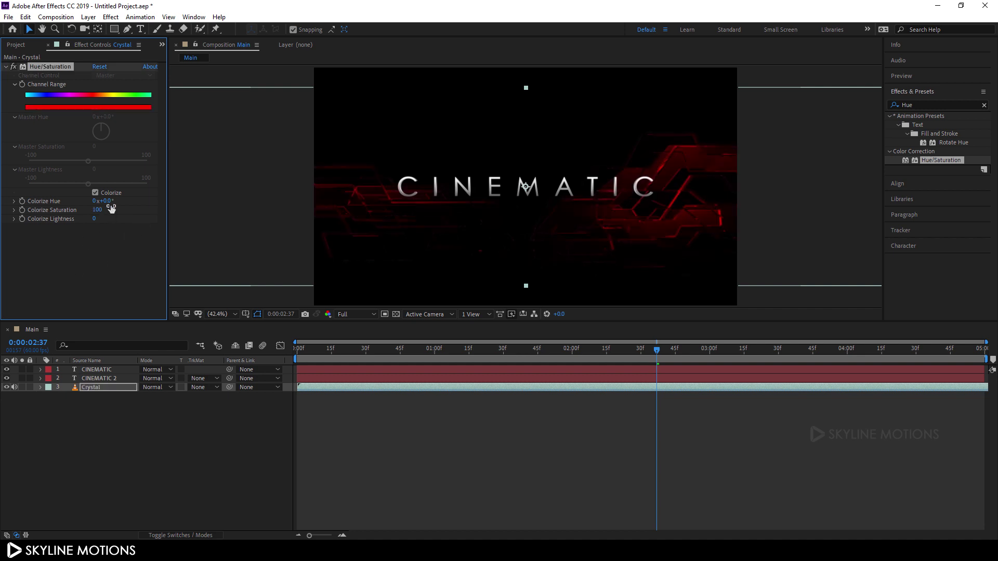
pyautogui.moveTo(103, 200); pyautogui.dragTo(196, 201)
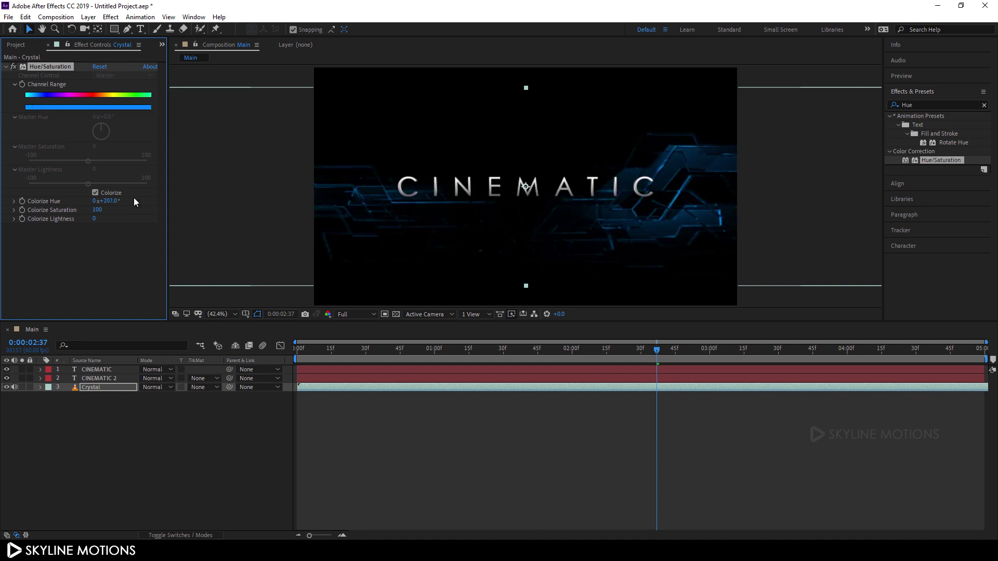
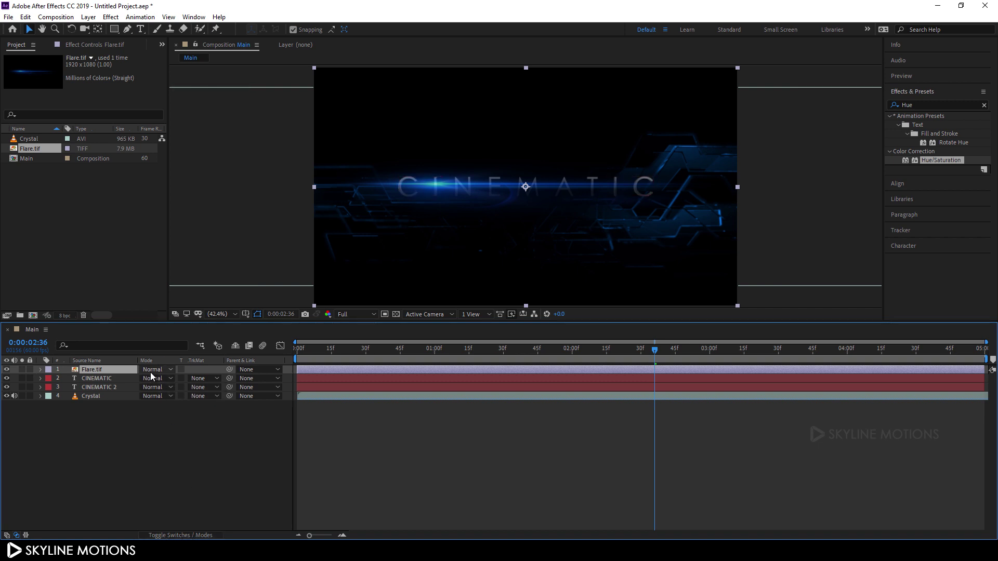
# Set the Flare.tif layer's blending mode to Screen.
pyautogui.click(153, 369)
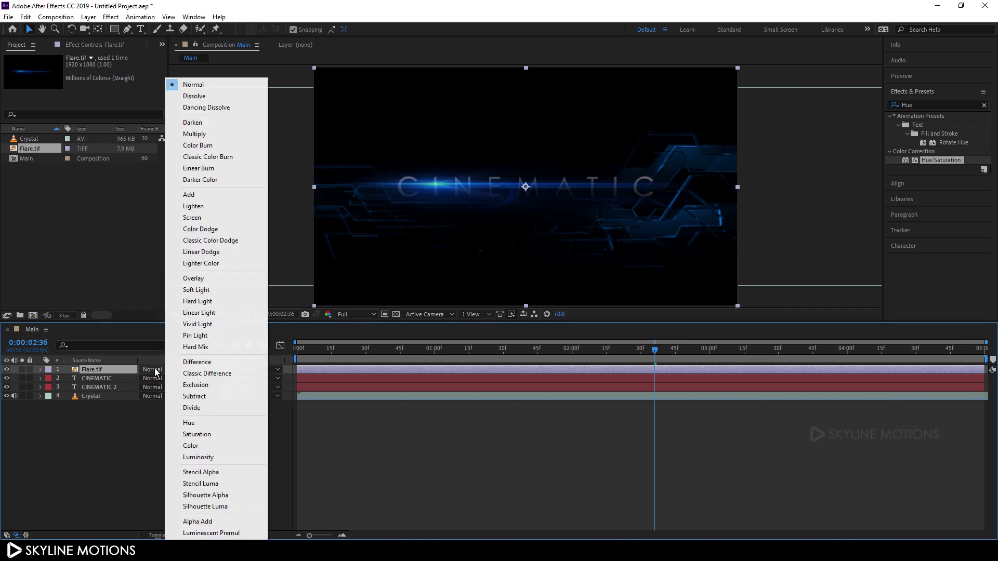
pyautogui.click(200, 217)
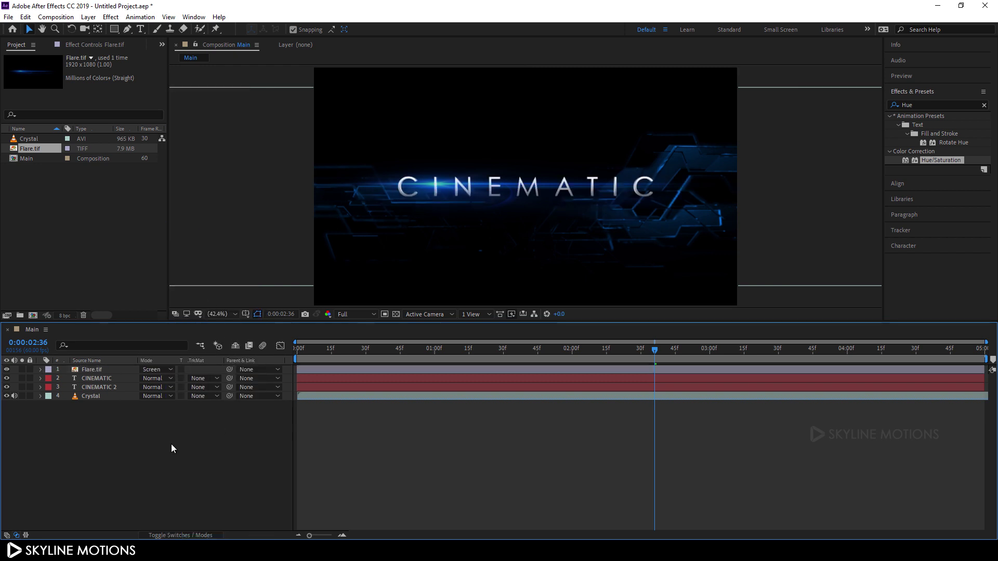
# At the last frame, 0:00:04:59, move the Flare.tif layer to Position 796, 511 and set a Position keyframe there.
pyautogui.click(97, 369)
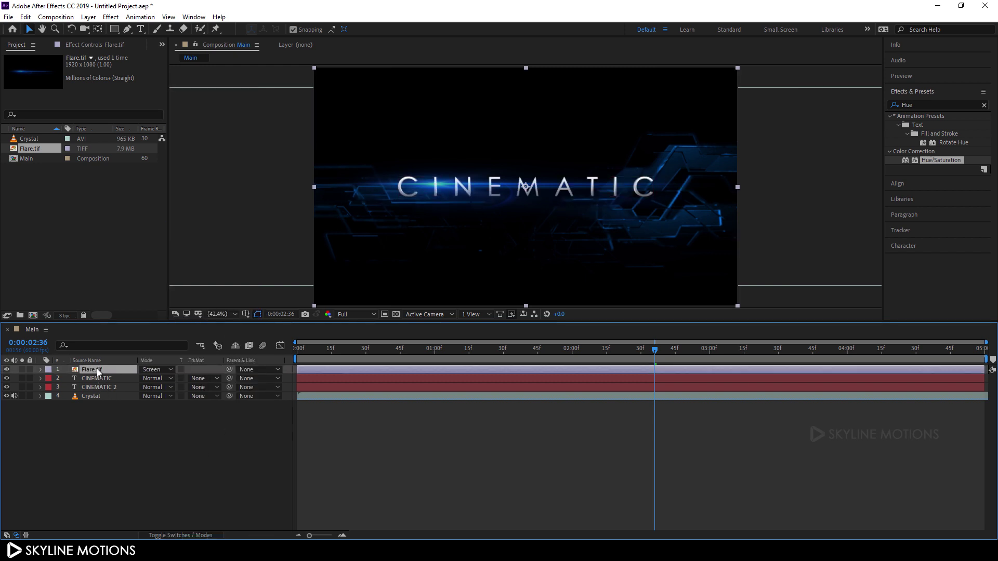
pyautogui.press('p')
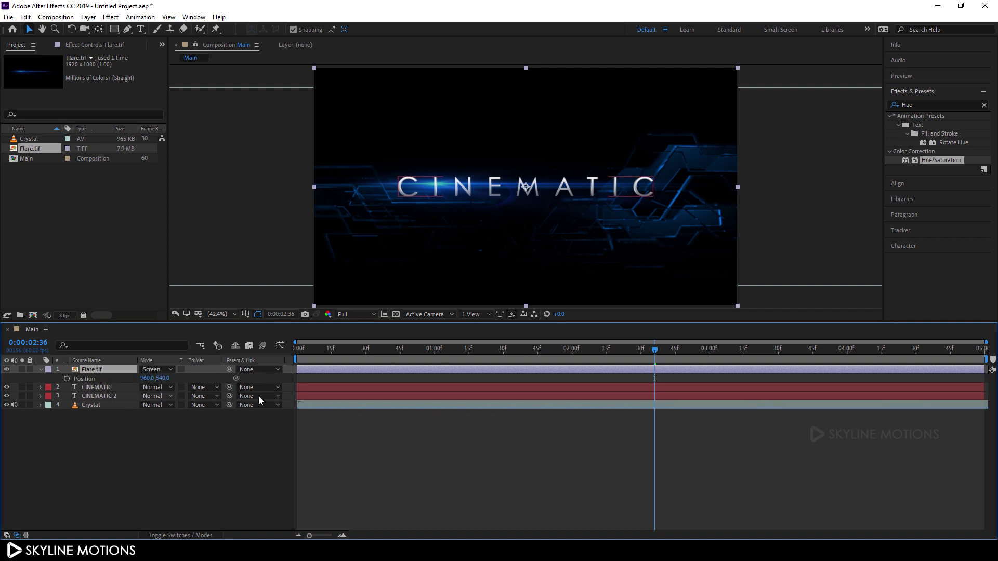
pyautogui.moveTo(651, 355); pyautogui.dragTo(982, 353)
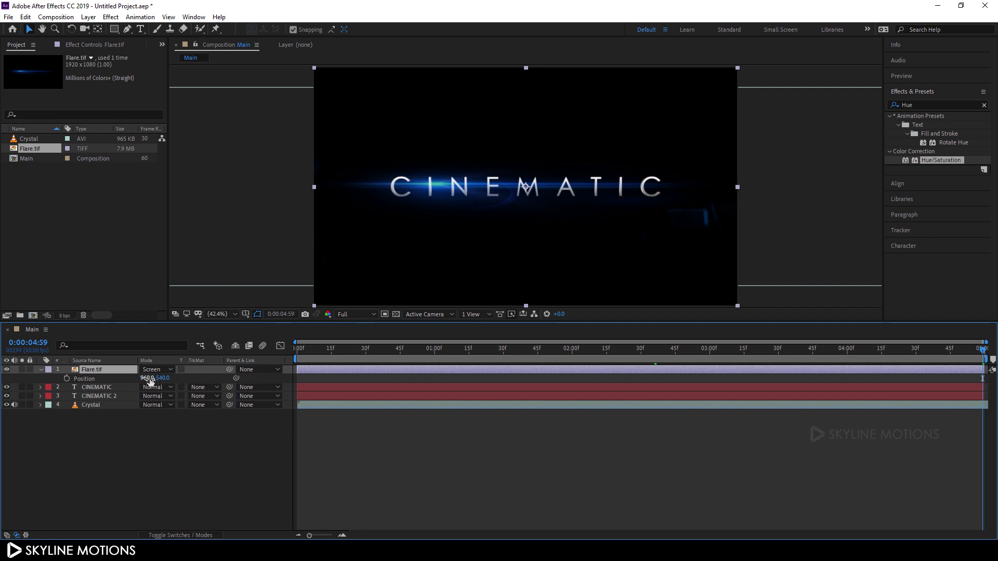
pyautogui.moveTo(148, 379); pyautogui.dragTo(78, 380)
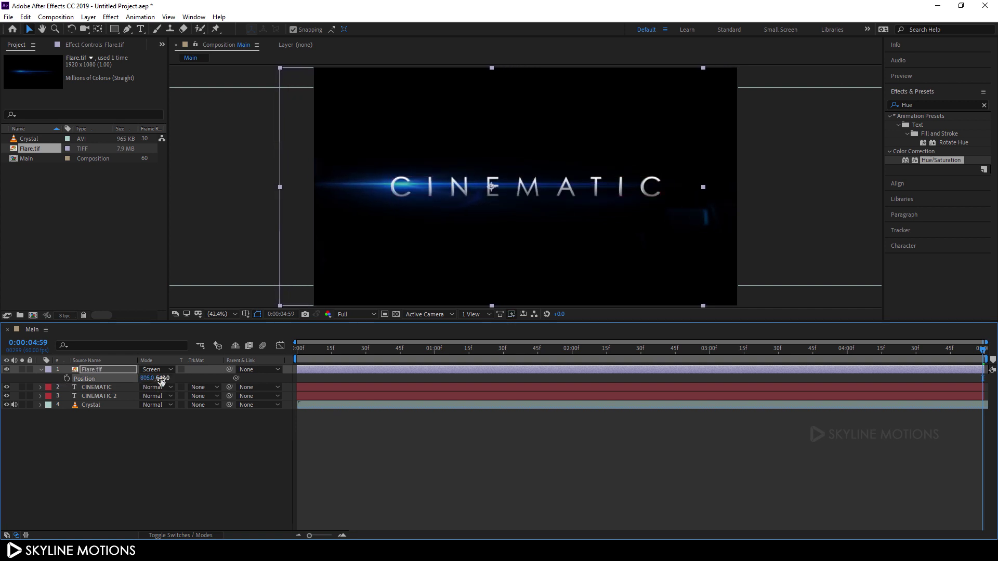
pyautogui.moveTo(162, 378); pyautogui.dragTo(136, 378)
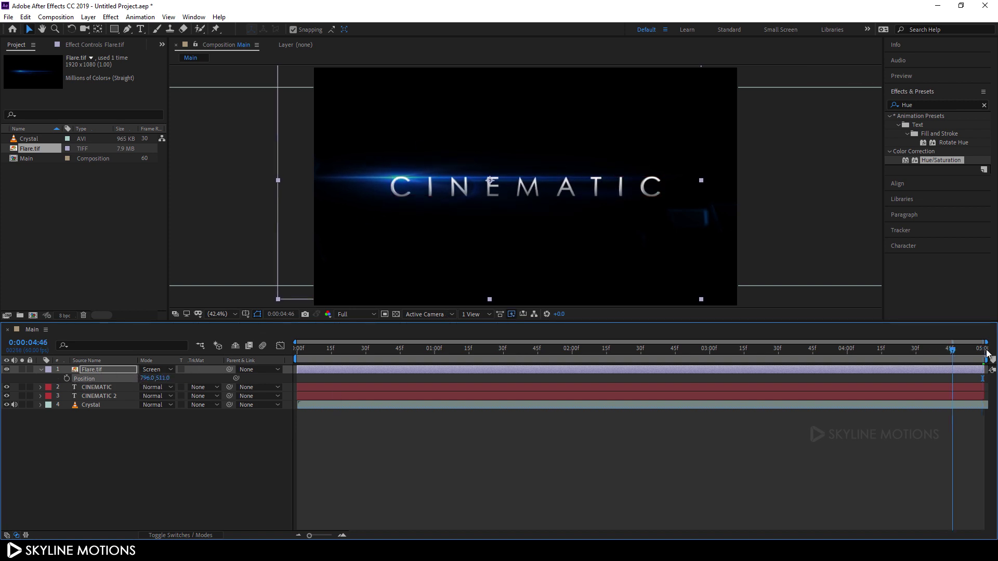
pyautogui.click(67, 379)
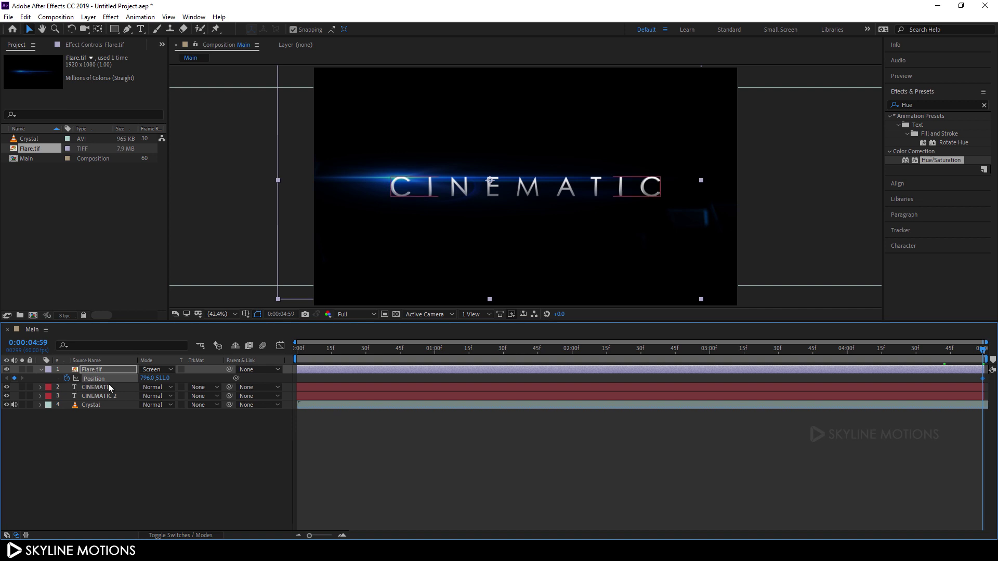
# At the first frame, 0:00:00:00, move the Flare.tif layer to Position 1099, 511 to create its starting keyframe.
pyautogui.moveTo(673, 349); pyautogui.dragTo(273, 350)
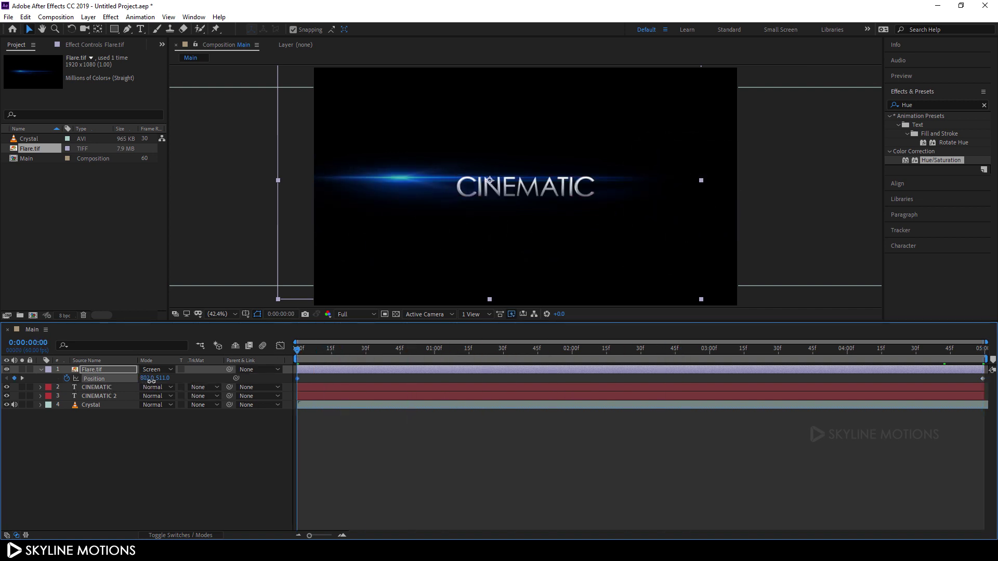
pyautogui.moveTo(148, 378); pyautogui.dragTo(304, 384)
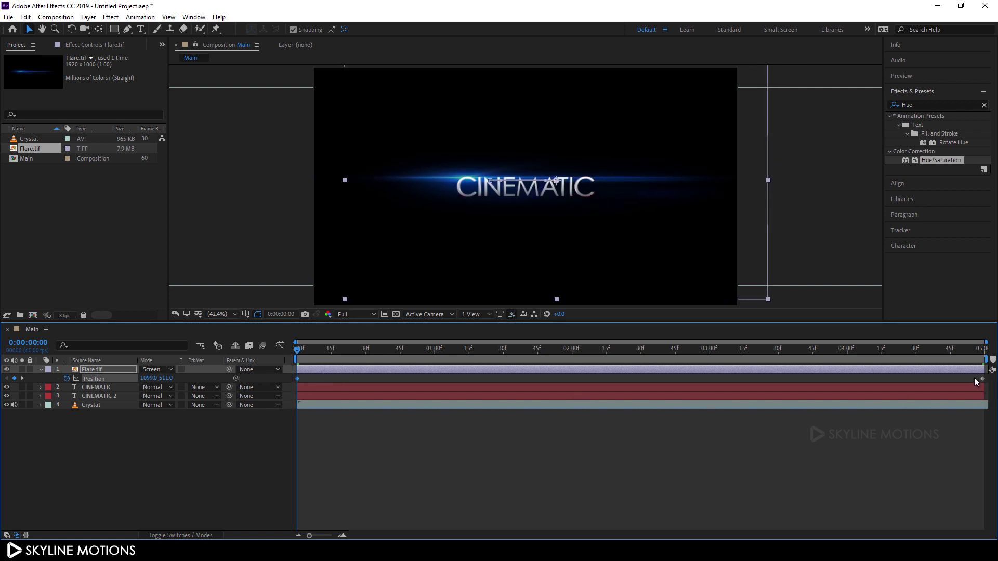
# Ease both Flare.tif Position keyframes and reshape their speed graph so the movement peaks shortly after 0:00:00:30 and slows gradually.
pyautogui.moveTo(986, 386); pyautogui.dragTo(986, 386)
pyautogui.click(280, 345)
pyautogui.moveTo(937, 449); pyautogui.dragTo(992, 520)
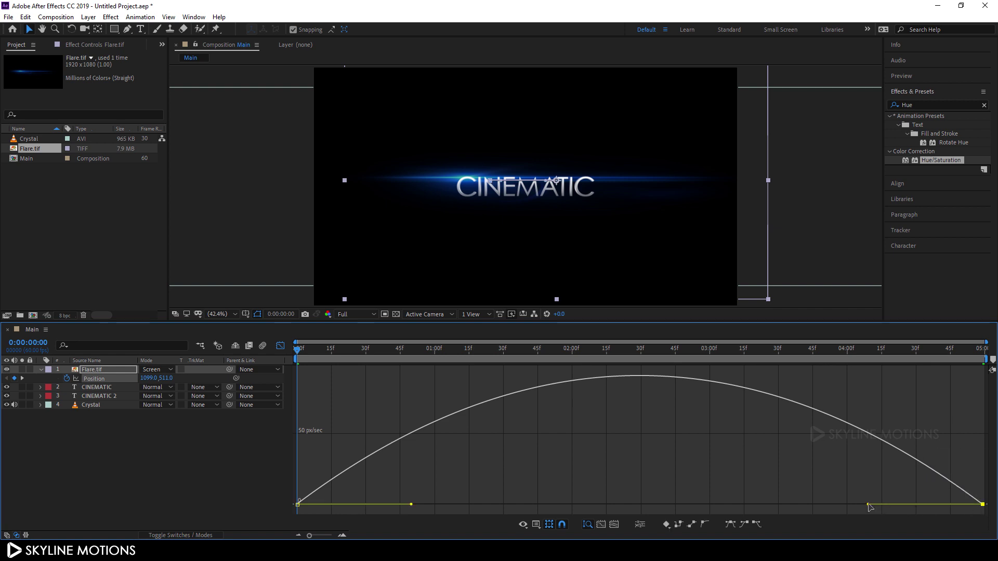
pyautogui.moveTo(871, 504); pyautogui.dragTo(599, 513)
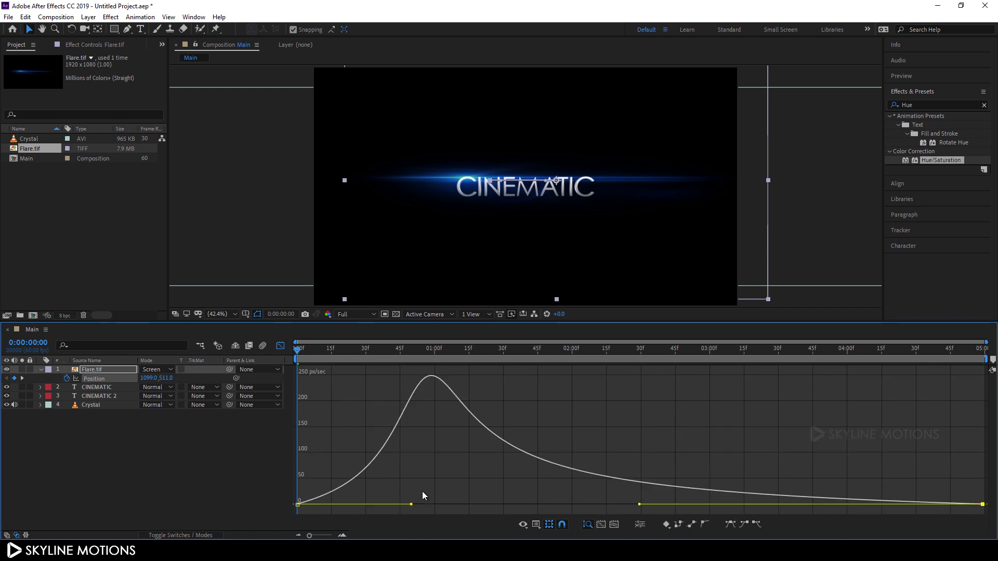
pyautogui.moveTo(382, 350); pyautogui.dragTo(366, 352)
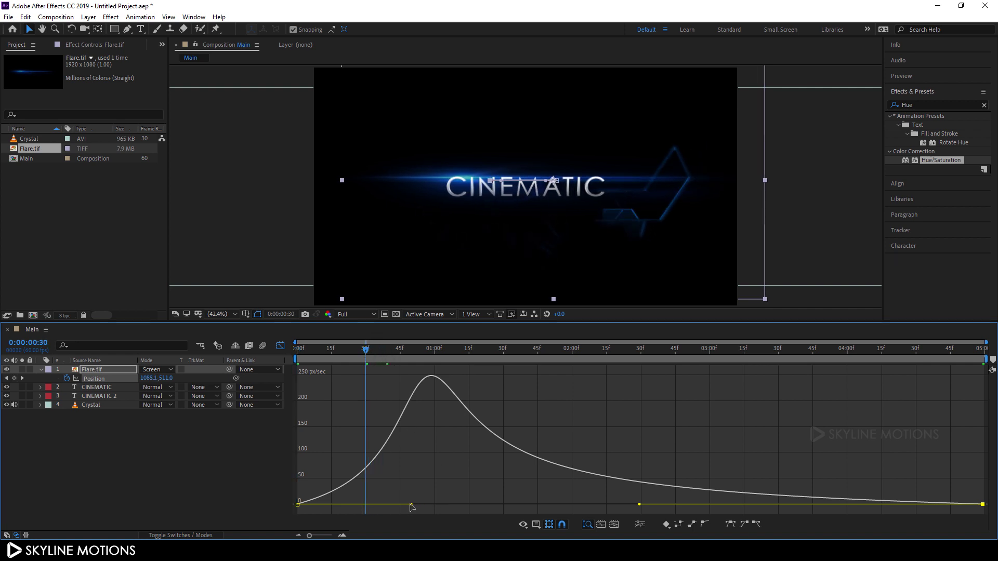
pyautogui.moveTo(411, 507); pyautogui.dragTo(365, 504)
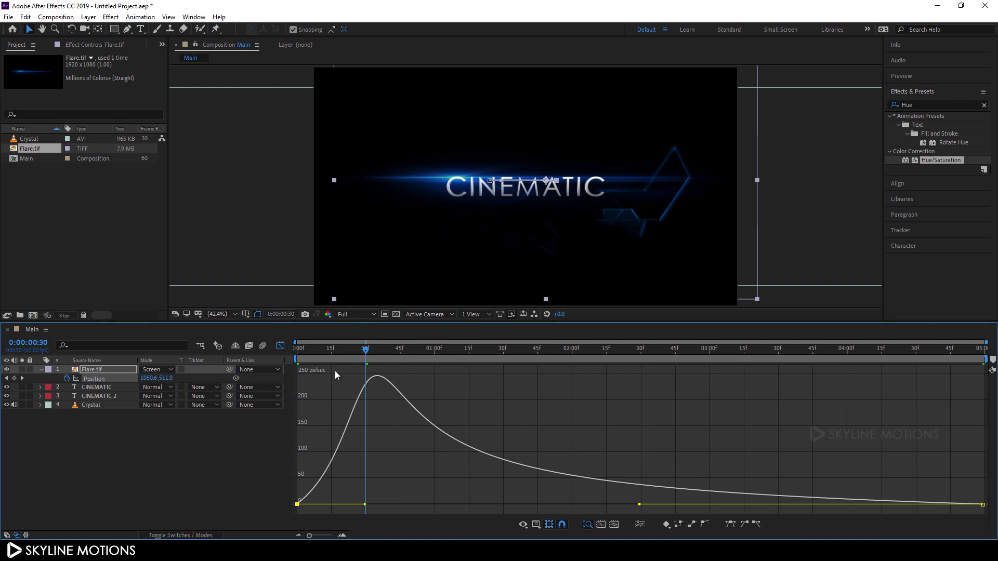
pyautogui.click(280, 346)
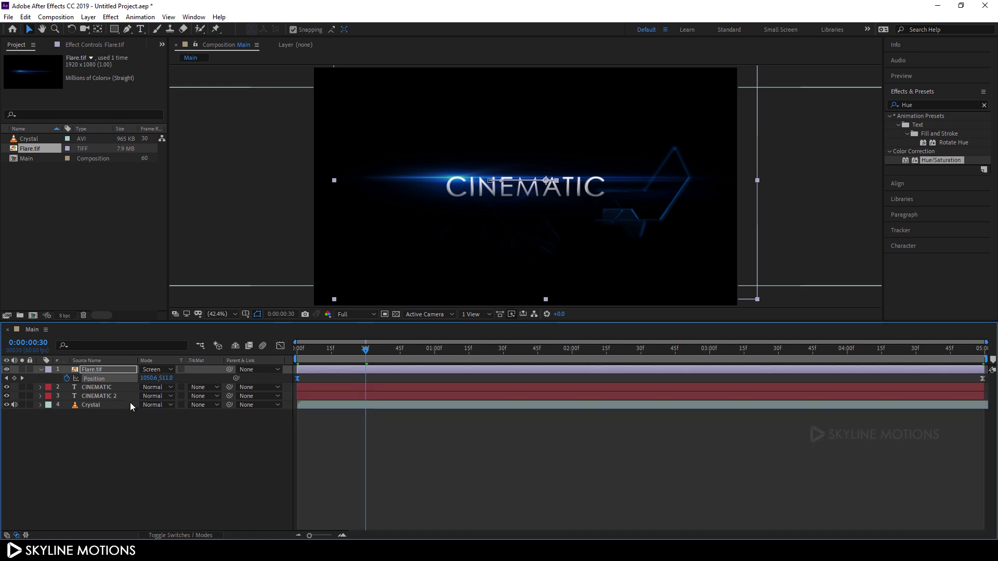
pyautogui.click(40, 369)
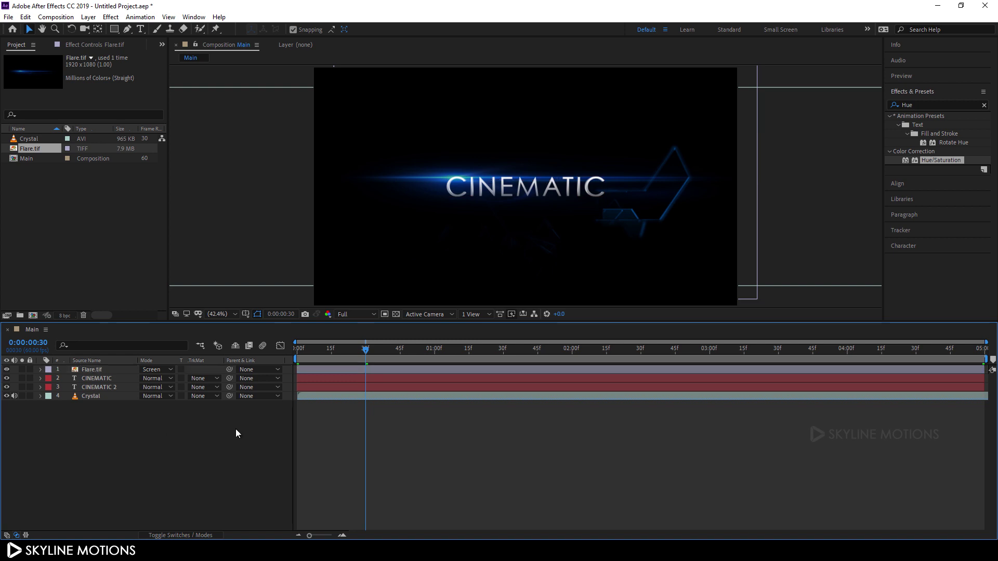
# Play the animation from the first frame and scrub to about 0:00:01:52 to check the flare's movement.
pyautogui.moveTo(330, 348); pyautogui.dragTo(282, 351)
pyautogui.press('space')
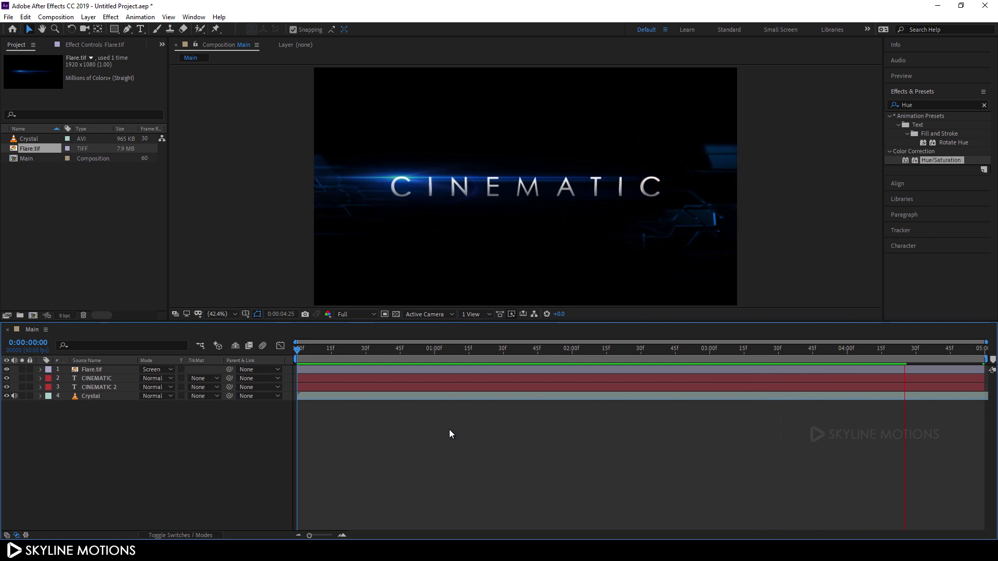
pyautogui.moveTo(572, 357); pyautogui.dragTo(553, 354)
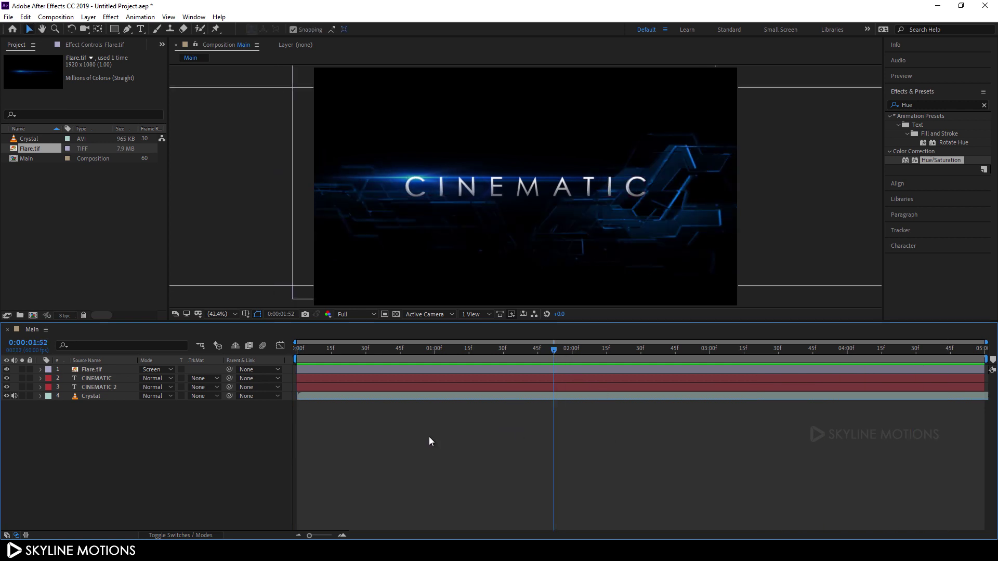
# Add a null object to the Main composition and rename it Transform.
pyautogui.click(88, 16)
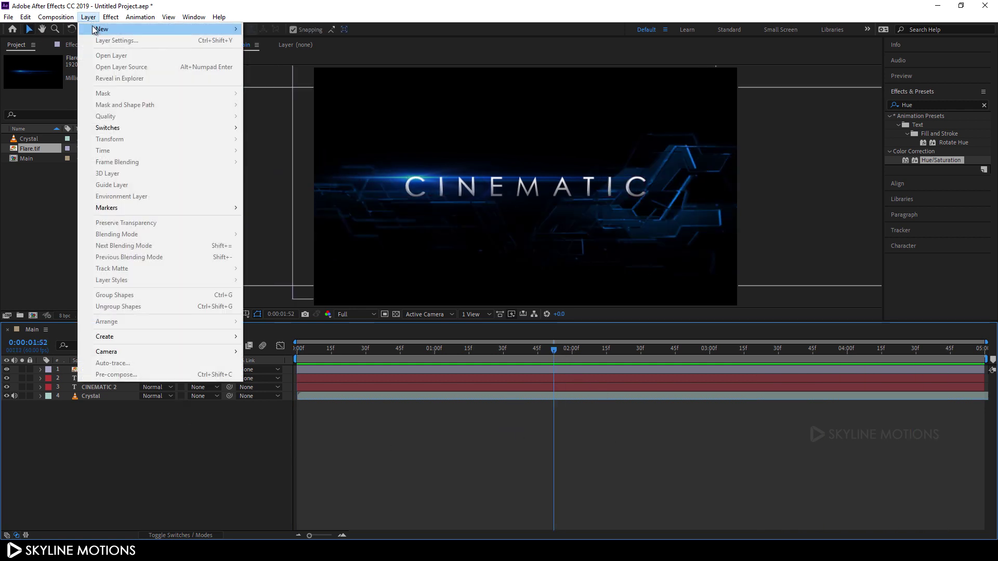
pyautogui.moveTo(102, 30)
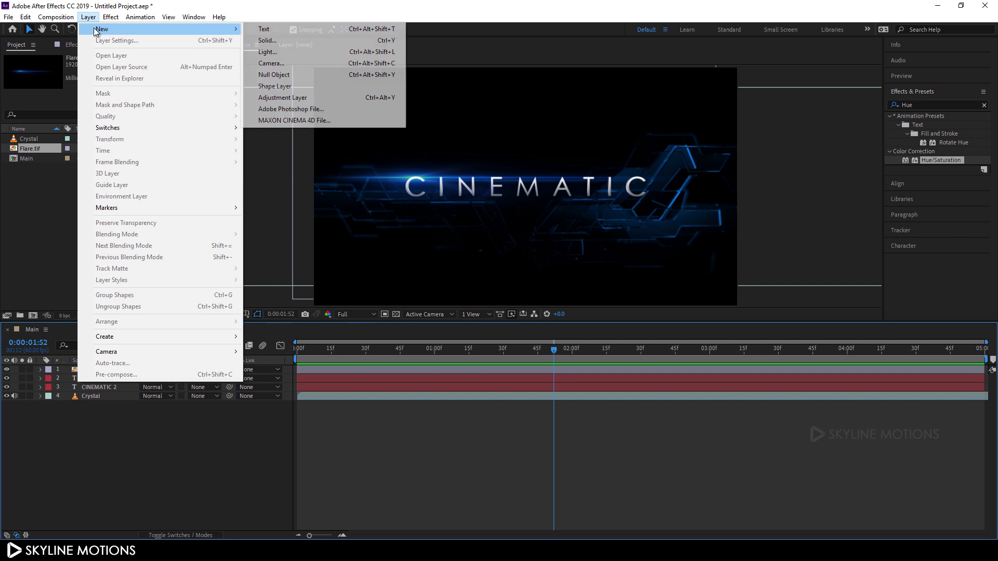
pyautogui.click(279, 74)
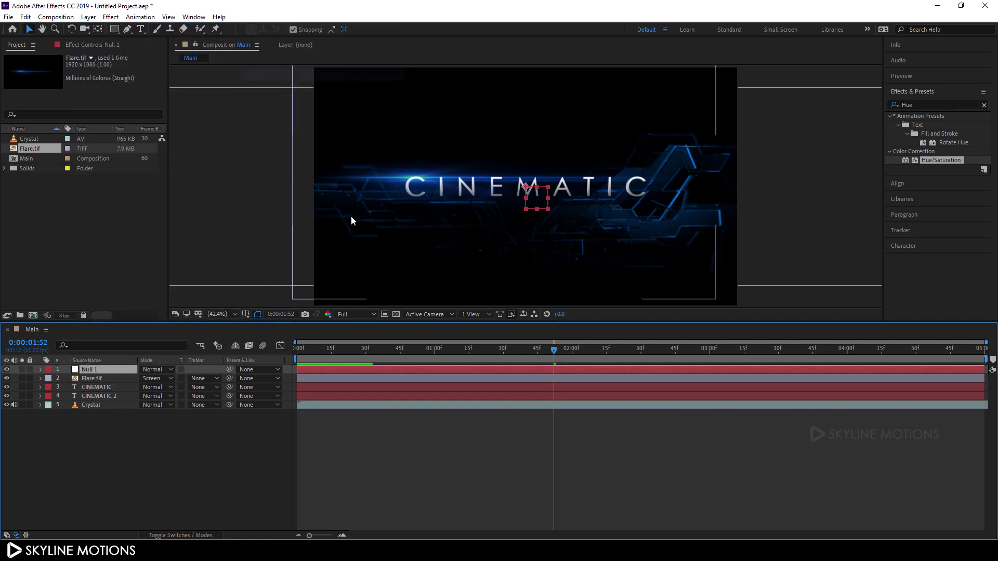
pyautogui.rightClick(121, 369)
pyautogui.click(145, 362)
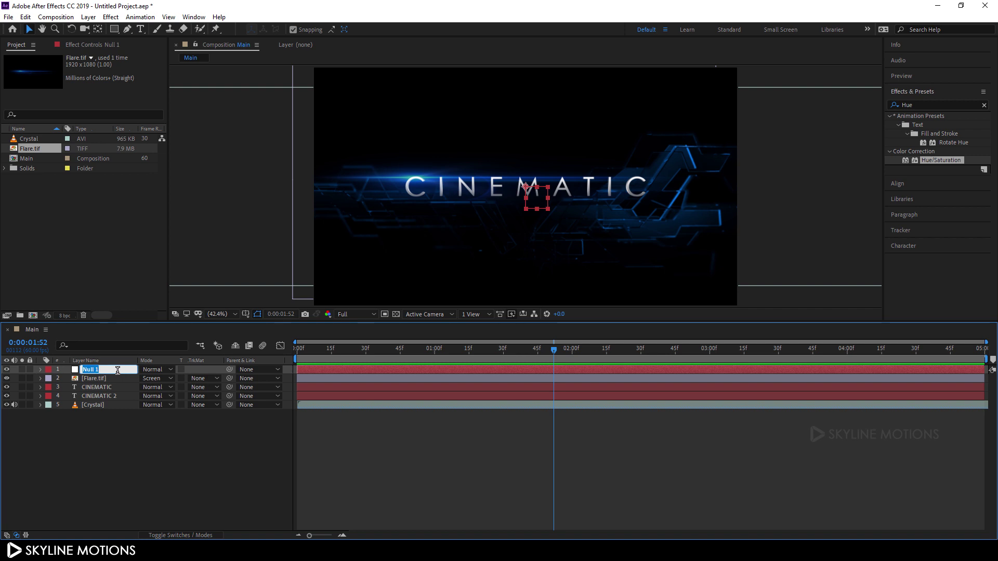
pyautogui.write('Transform')
# Parent the Flare.tif, CINEMATIC and CINEMATIC 2 layers to the Transform null.
pyautogui.click(110, 396)
pyautogui.keyDown('shift'); pyautogui.click(110, 387); pyautogui.keyUp('shift')
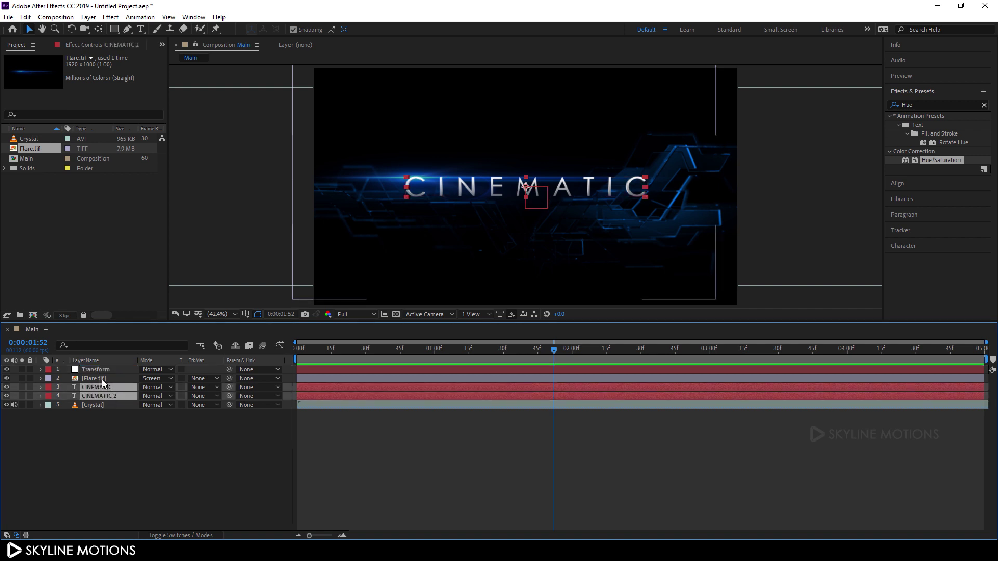
pyautogui.keyDown('shift'); pyautogui.click(103, 379); pyautogui.keyUp('shift')
pyautogui.moveTo(229, 396); pyautogui.dragTo(101, 368)
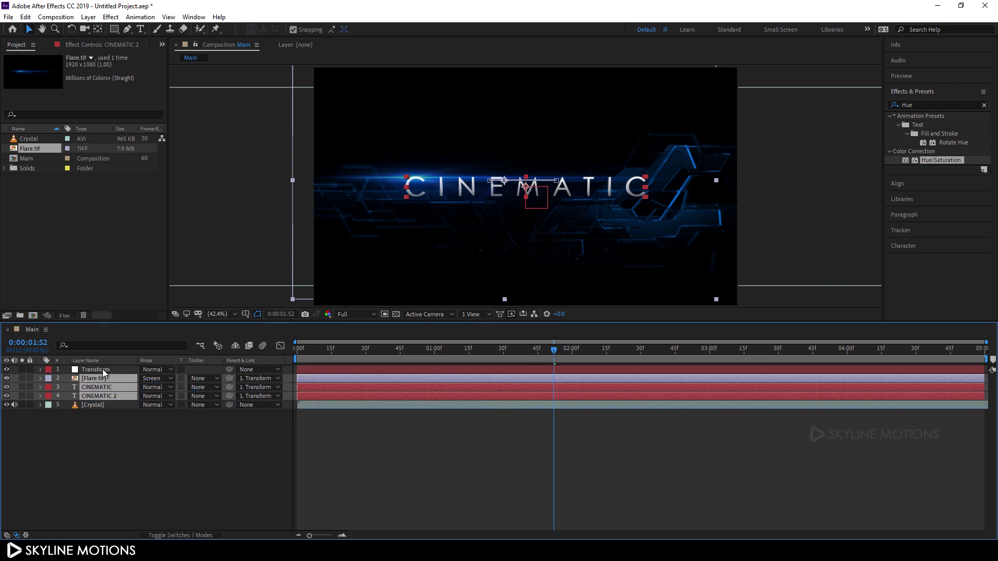
# Keyframe the Transform null's Scale at 100% at 0:00:01:00 and at 125% on the first frame.
pyautogui.moveTo(462, 356); pyautogui.dragTo(435, 362)
pyautogui.click(98, 369)
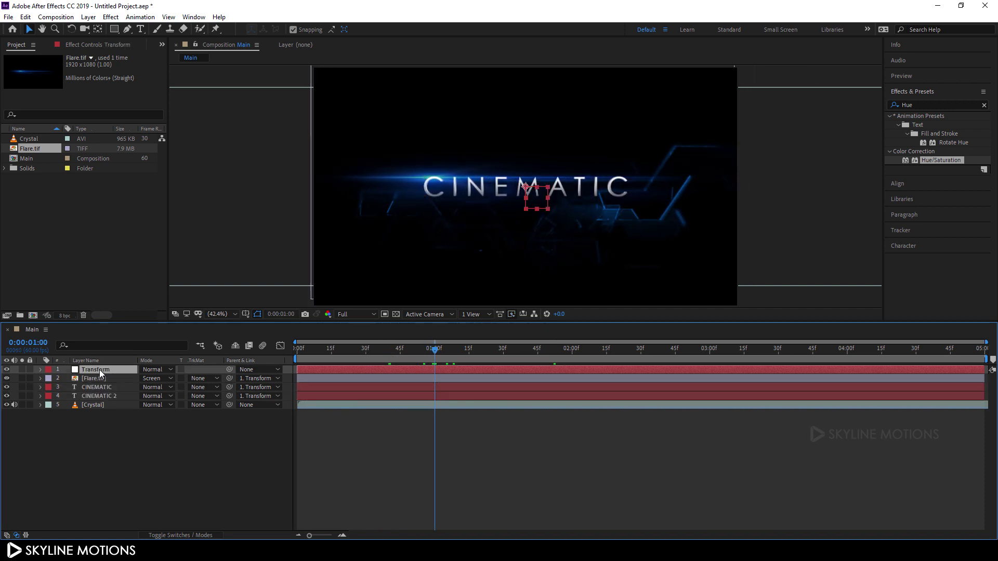
pyautogui.press('s')
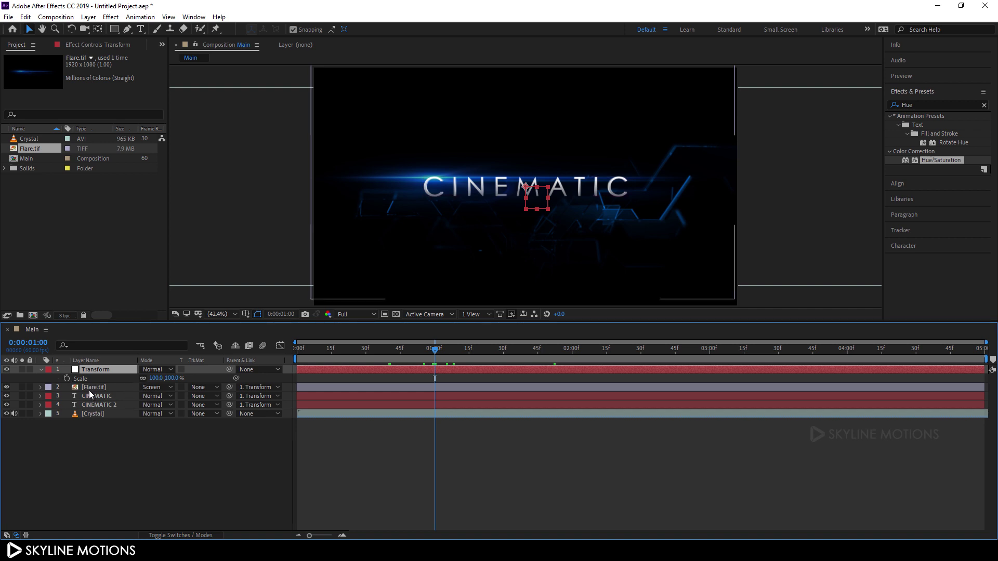
pyautogui.click(67, 379)
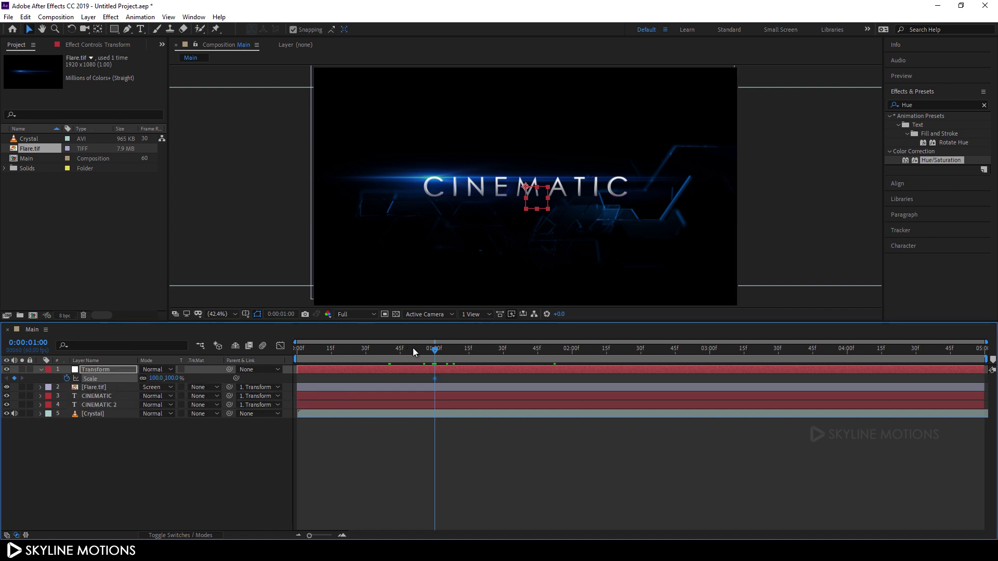
pyautogui.moveTo(412, 347); pyautogui.dragTo(286, 354)
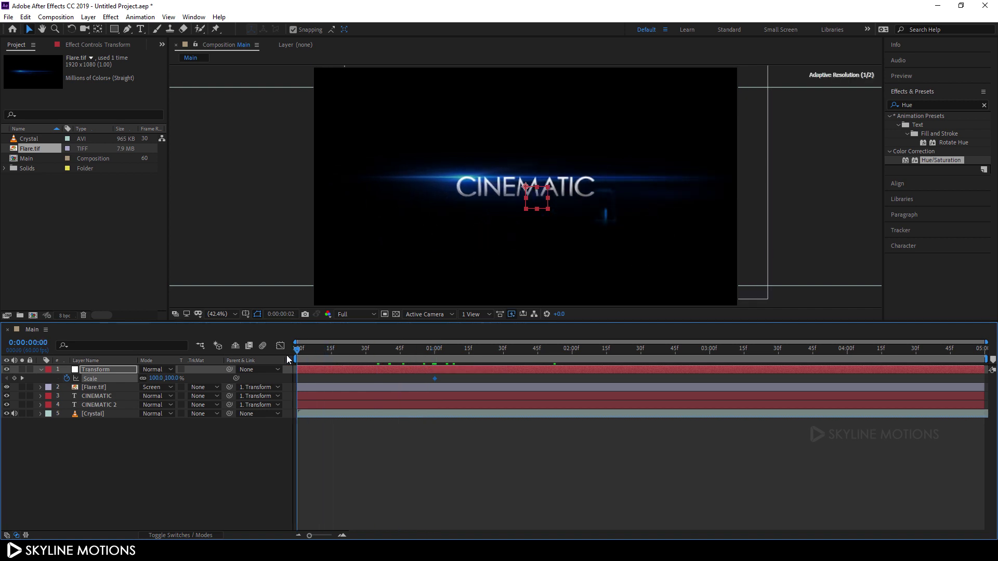
pyautogui.click(173, 378)
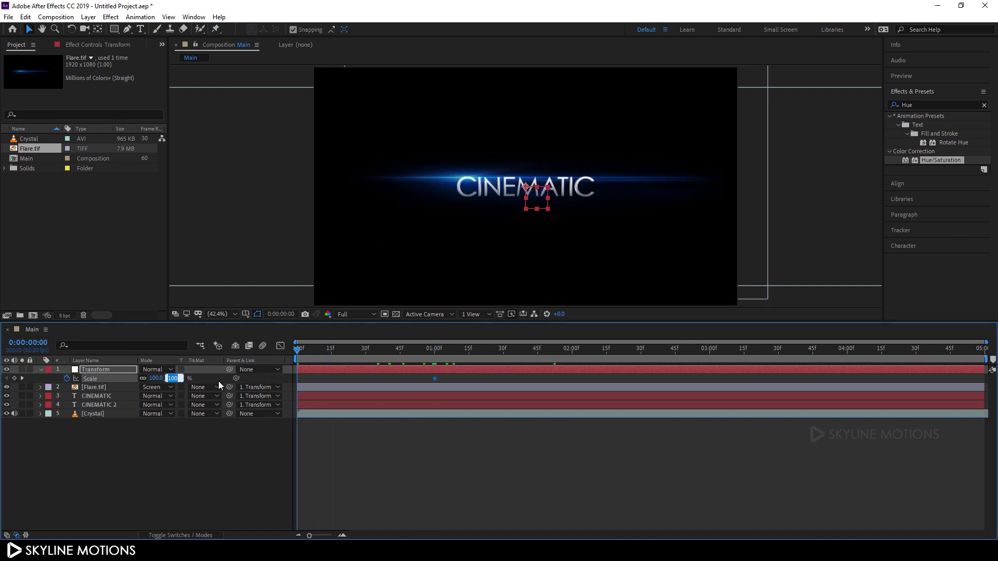
pyautogui.write('125')
pyautogui.press('Return')
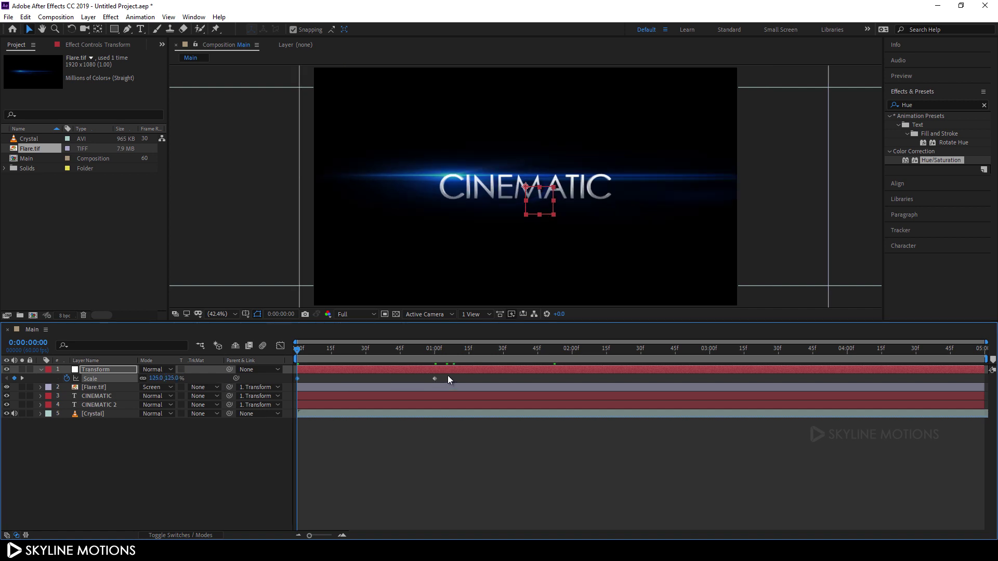
# Ease both Transform Scale keyframes and reshape their speed graph into a sharp early peak with a long slowdown.
pyautogui.moveTo(448, 376); pyautogui.dragTo(290, 382)
pyautogui.click(283, 347)
pyautogui.moveTo(407, 390); pyautogui.dragTo(366, 376)
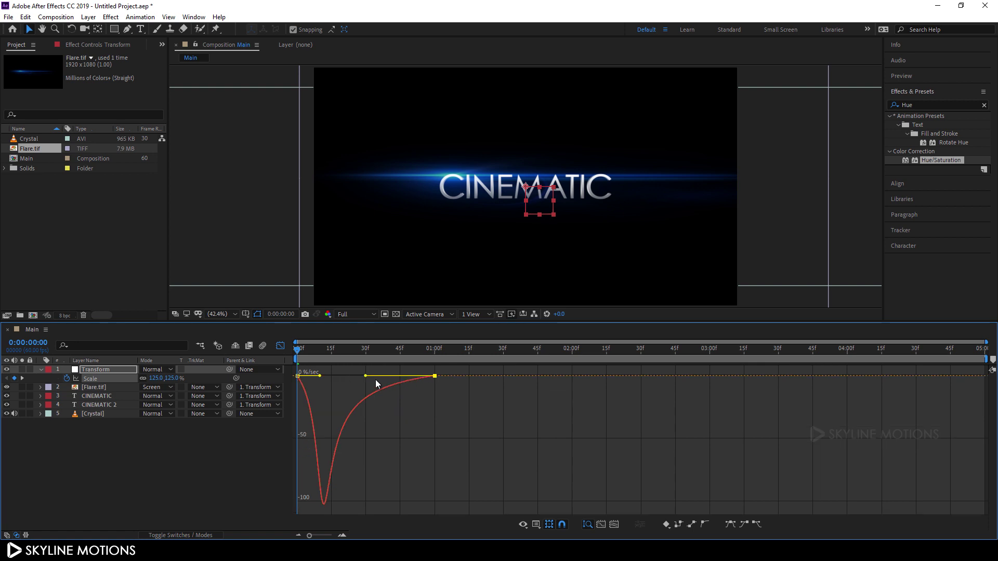
pyautogui.click(279, 346)
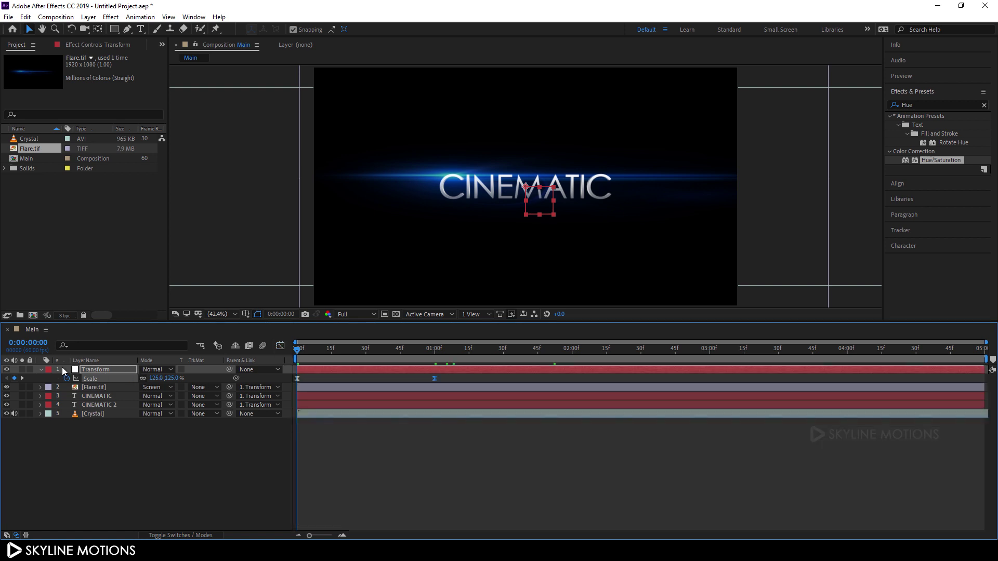
pyautogui.click(41, 370)
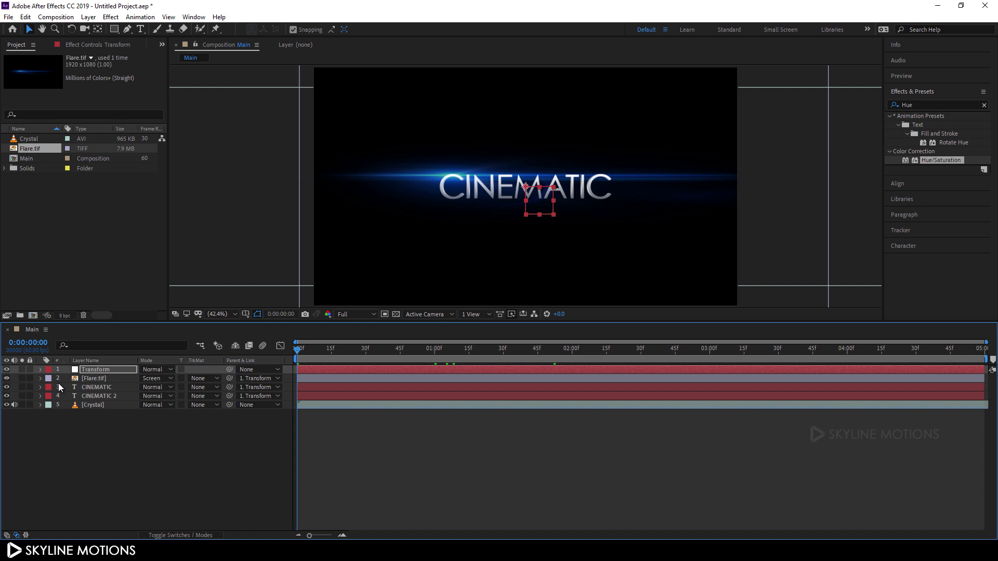
pyautogui.click(168, 432)
# At 0:00:00:30, set 100% Opacity keyframes on the Flare.tif, CINEMATIC and CINEMATIC 2 layers.
pyautogui.moveTo(324, 349); pyautogui.dragTo(365, 371)
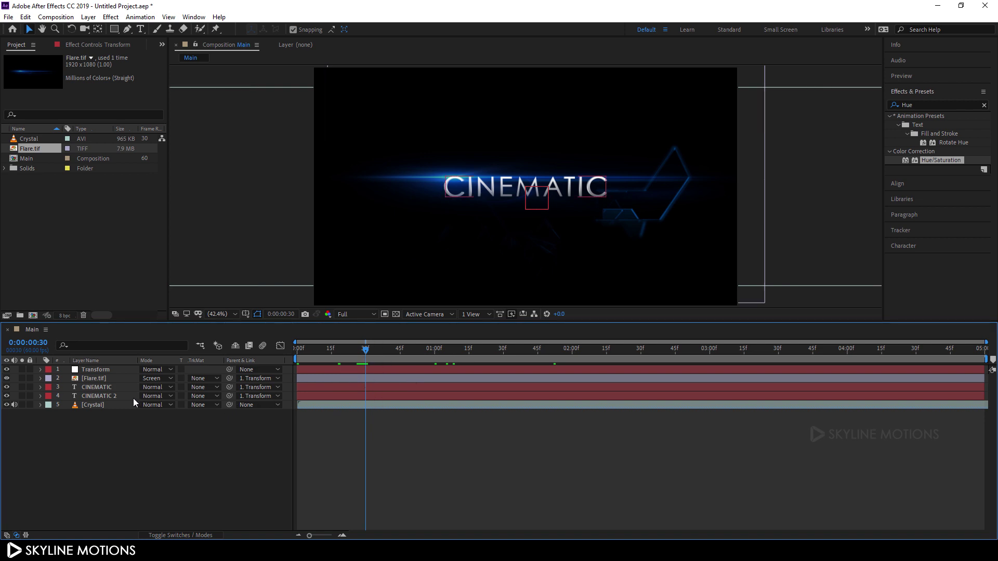
pyautogui.click(107, 397)
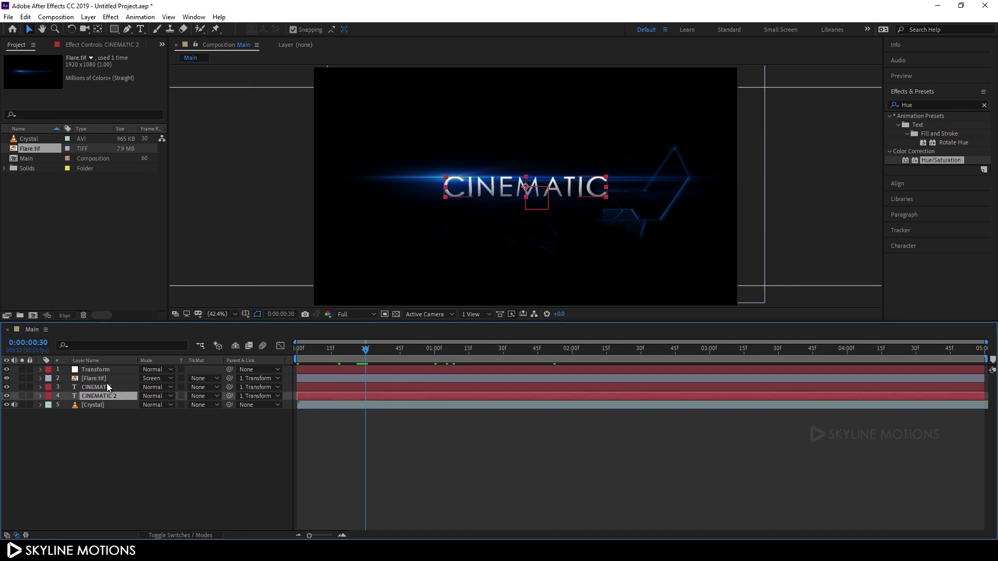
pyautogui.keyDown('shift'); pyautogui.click(106, 380); pyautogui.keyUp('shift')
pyautogui.press('t')
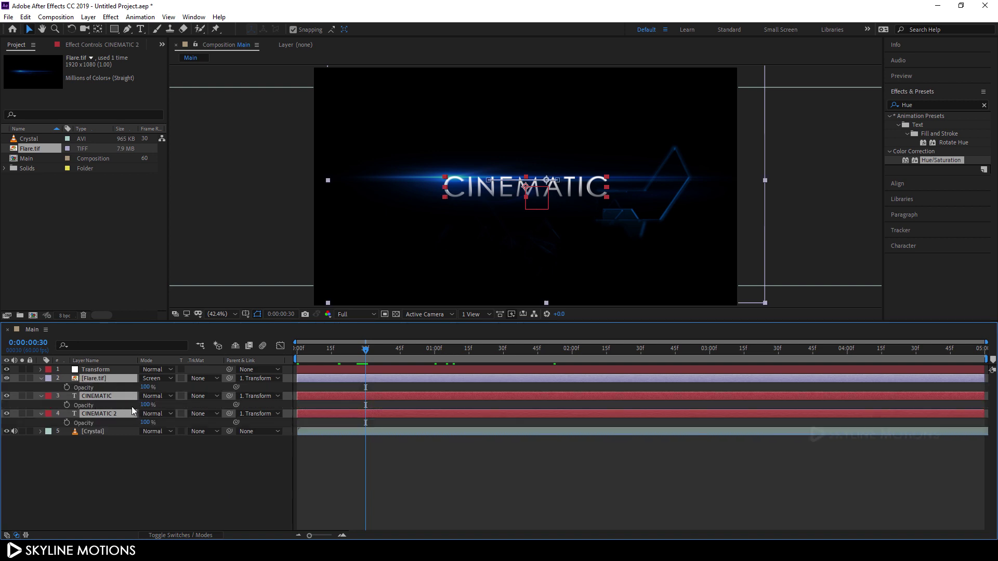
pyautogui.click(67, 387)
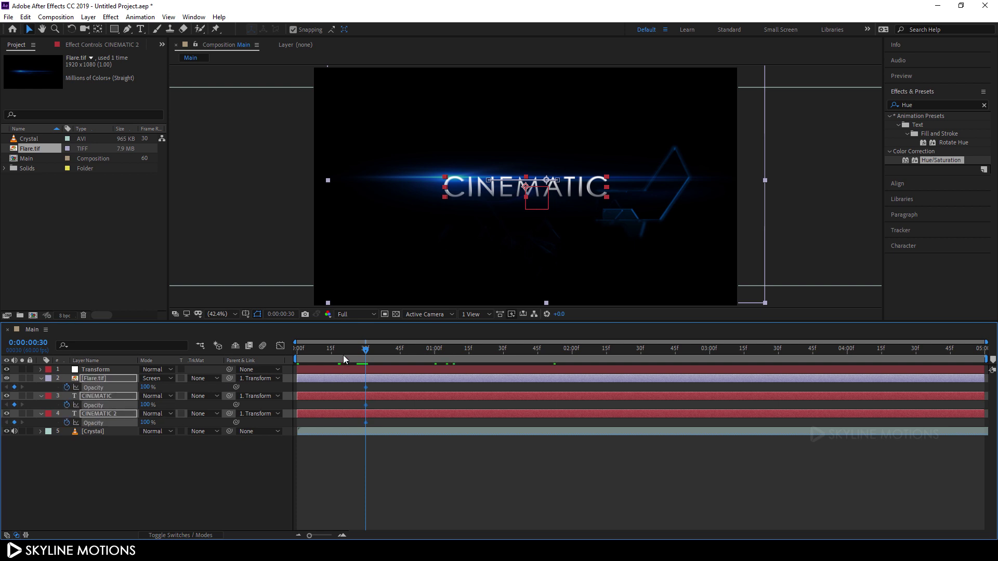
# At the first frame, set the Opacity of Flare.tif, CINEMATIC and CINEMATIC 2 to 0% for a fade-in.
pyautogui.moveTo(343, 354); pyautogui.dragTo(281, 351)
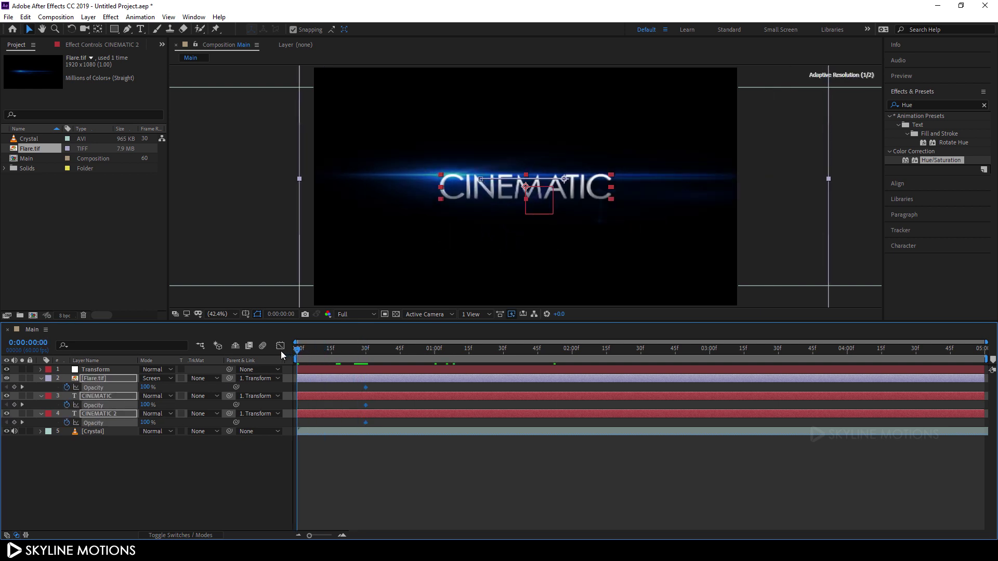
pyautogui.click(147, 388)
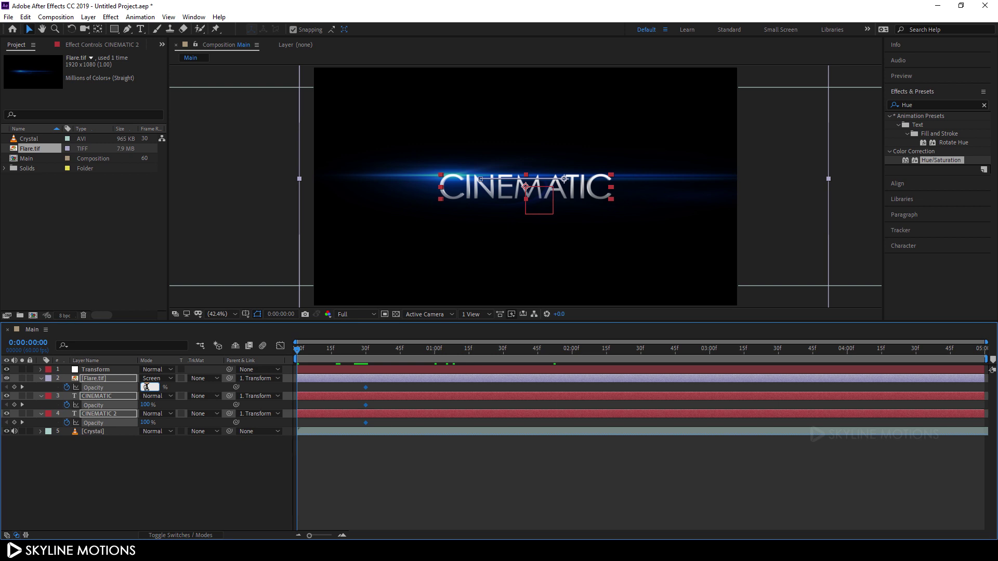
pyautogui.write('0')
pyautogui.press('Return')
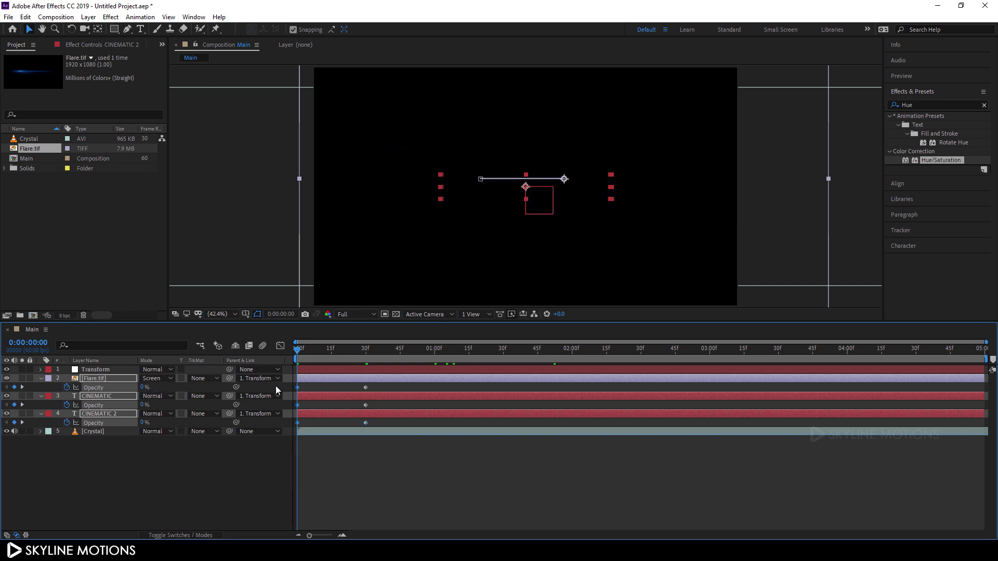
pyautogui.click(41, 378)
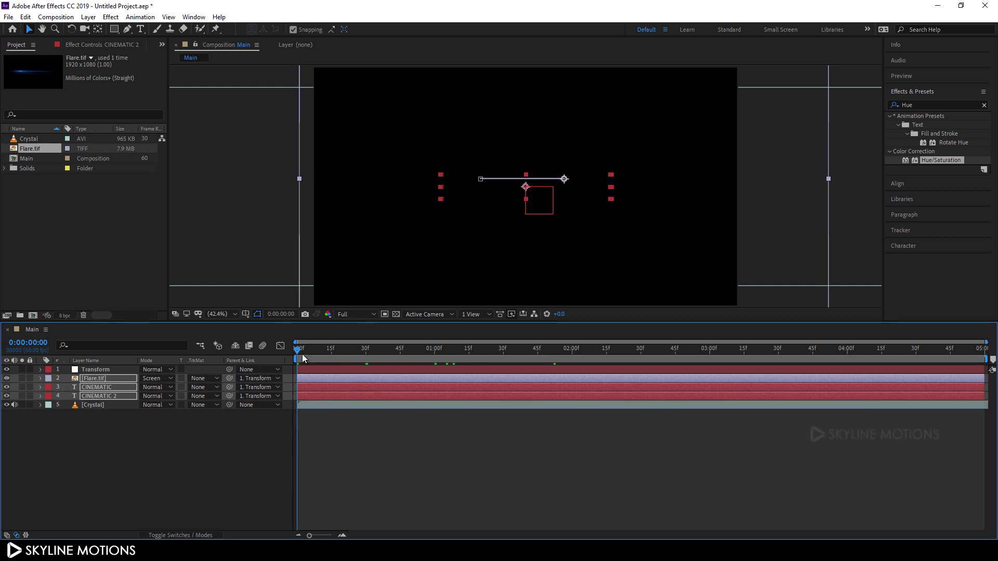
# Scrub the timeline from the first frame to about 0:00:02:20 to check the fade-in and scale animation.
pyautogui.moveTo(298, 351); pyautogui.dragTo(286, 367)
pyautogui.click(167, 434)
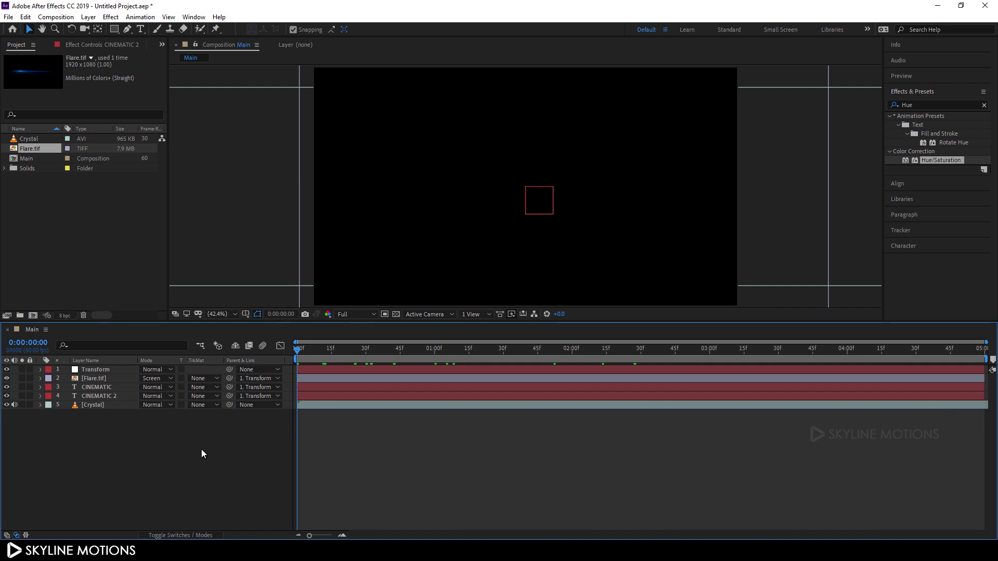
pyautogui.moveTo(365, 364); pyautogui.dragTo(620, 353)
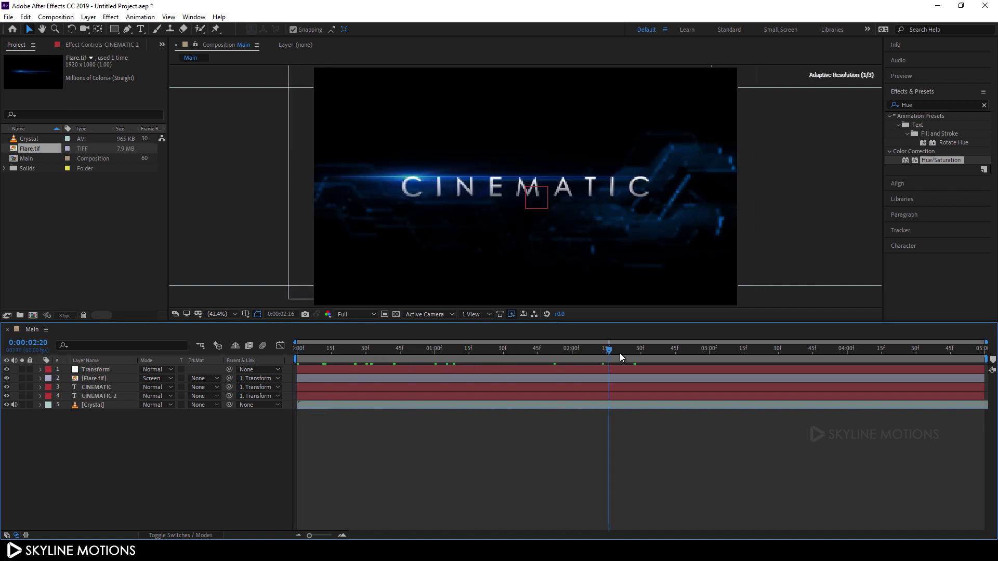
# Create a new adjustment layer above all the other layers and rename it Adjustment.
pyautogui.click(94, 17)
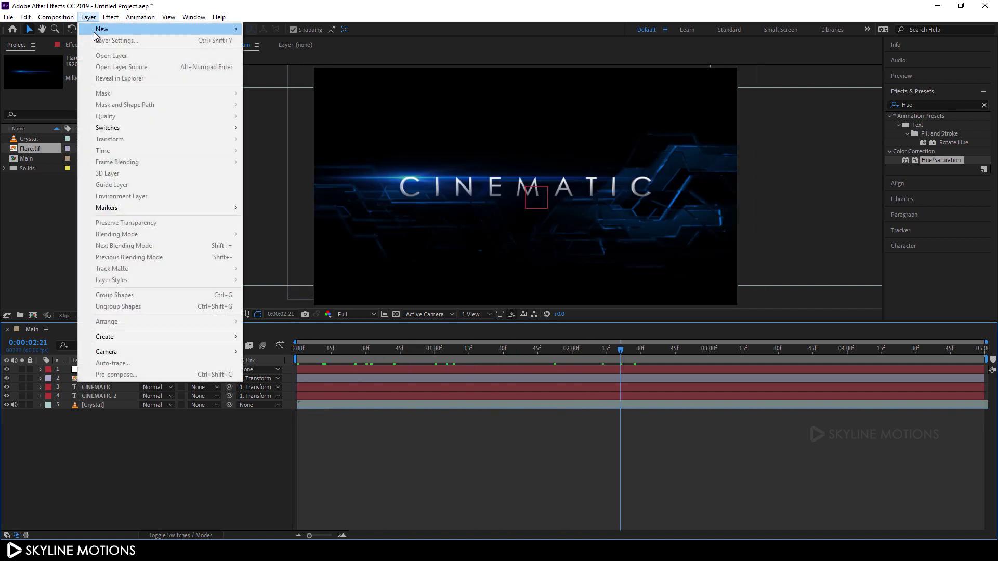
pyautogui.moveTo(94, 29)
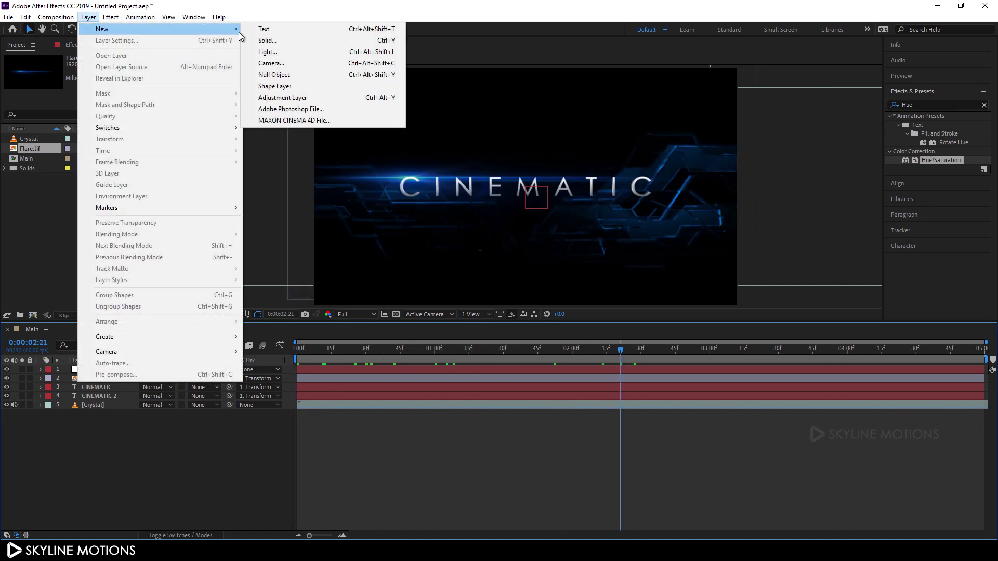
pyautogui.click(283, 98)
pyautogui.rightClick(120, 370)
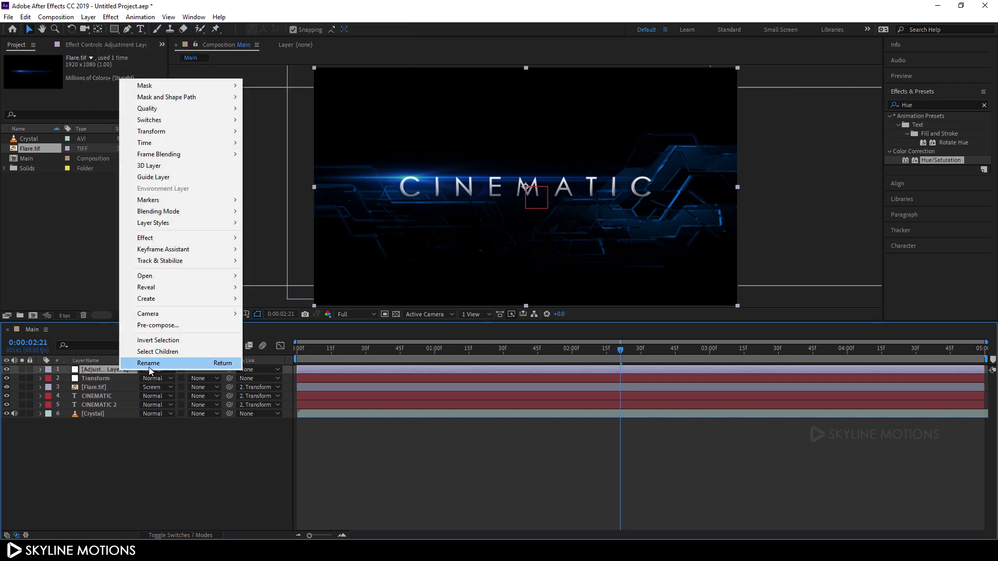
pyautogui.click(149, 367)
pyautogui.click(136, 370)
pyautogui.press('BackSpace')
pyautogui.press('BackSpace')
pyautogui.press('BackSpace')
pyautogui.press('BackSpace')
pyautogui.press('BackSpace')
pyautogui.press('BackSpace')
pyautogui.press('BackSpace')
pyautogui.press('BackSpace')
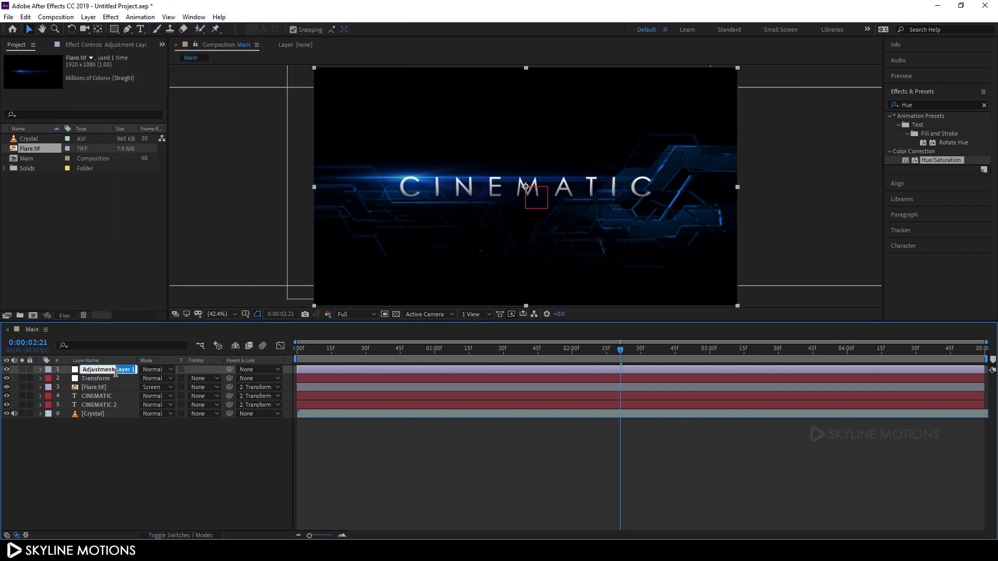
pyautogui.click(136, 429)
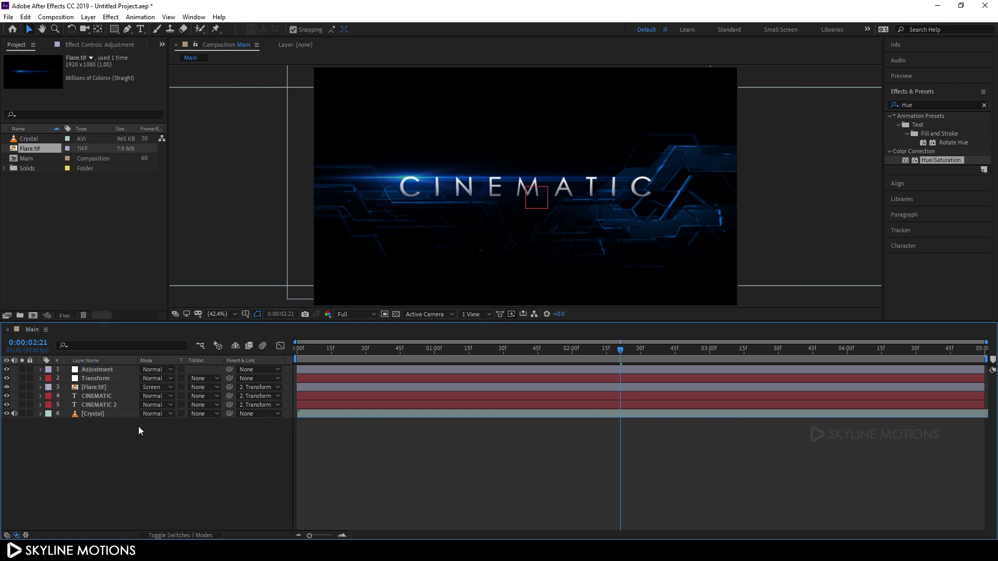
# Find the Curves effect and apply it to the Adjustment layer.
pyautogui.click(94, 370)
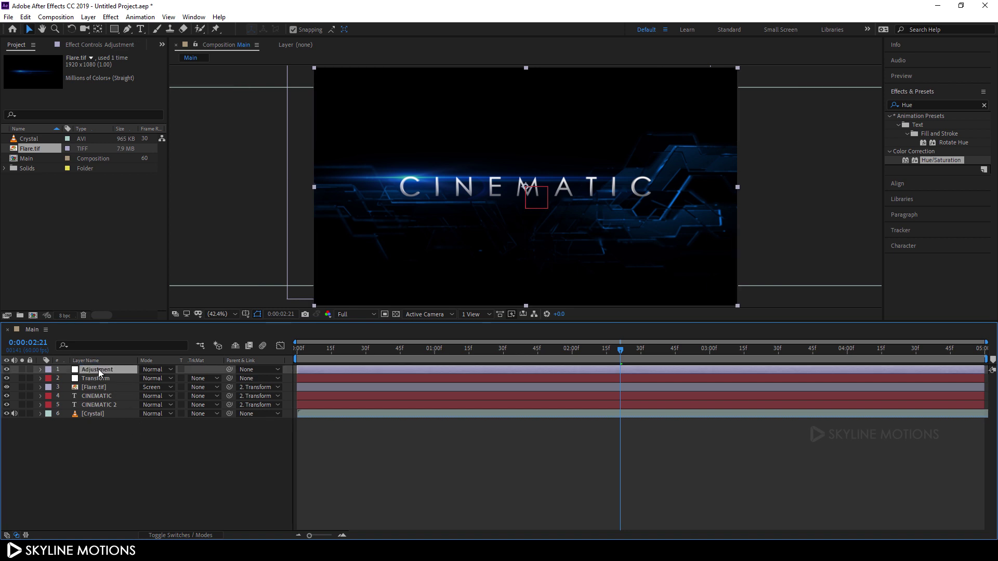
pyautogui.click(983, 105)
pyautogui.click(958, 105)
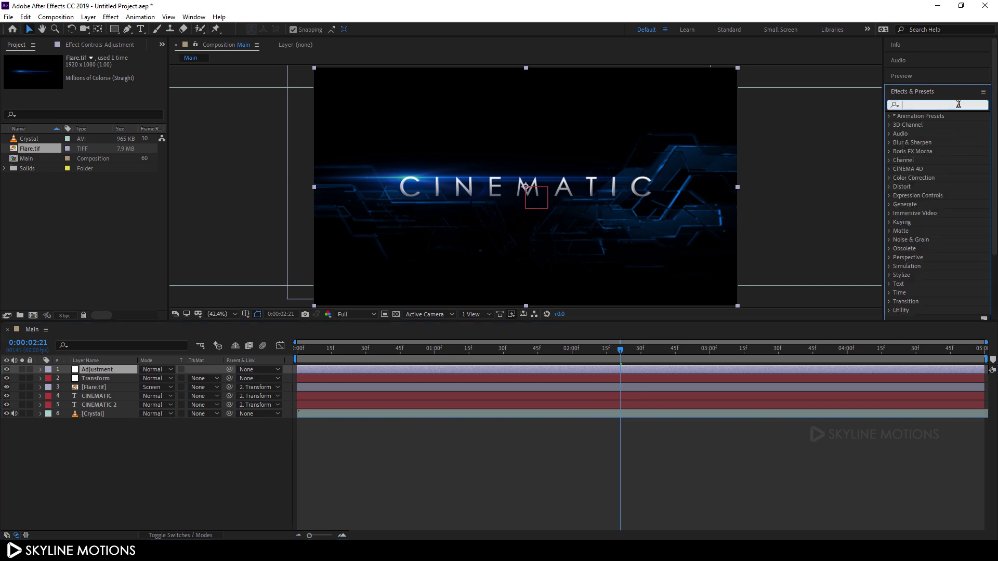
pyautogui.write('curves')
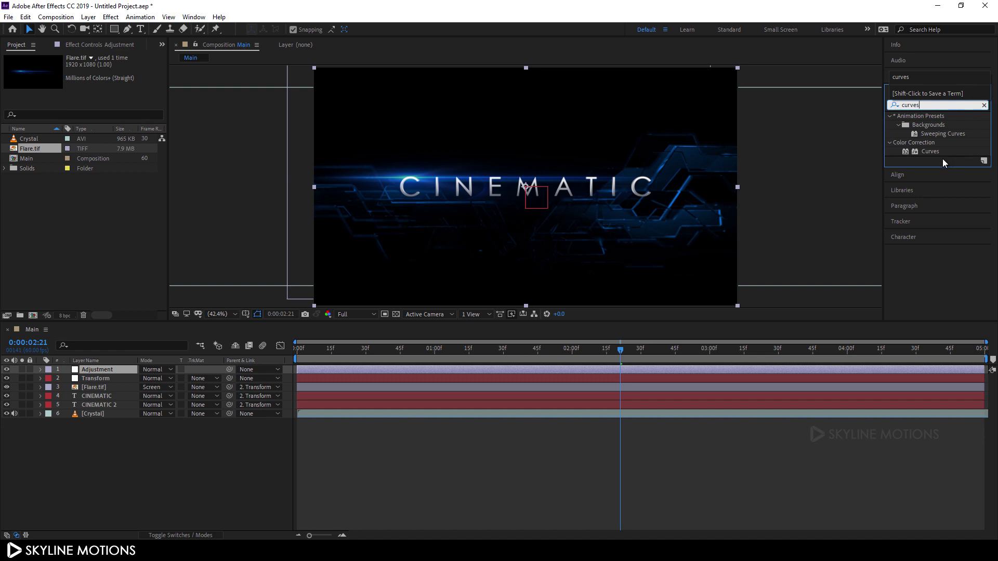
pyautogui.moveTo(933, 151); pyautogui.dragTo(112, 369)
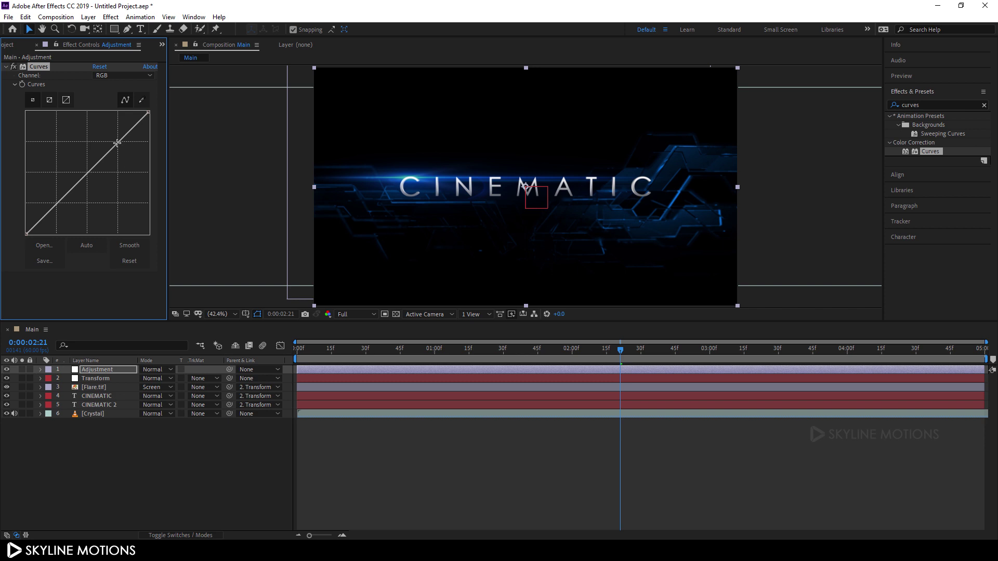
# Shape the RGB curve into a gentle S for contrast, and slightly raise the midtones of the Blue channel curve.
pyautogui.moveTo(117, 142); pyautogui.dragTo(113, 136)
pyautogui.click(57, 200)
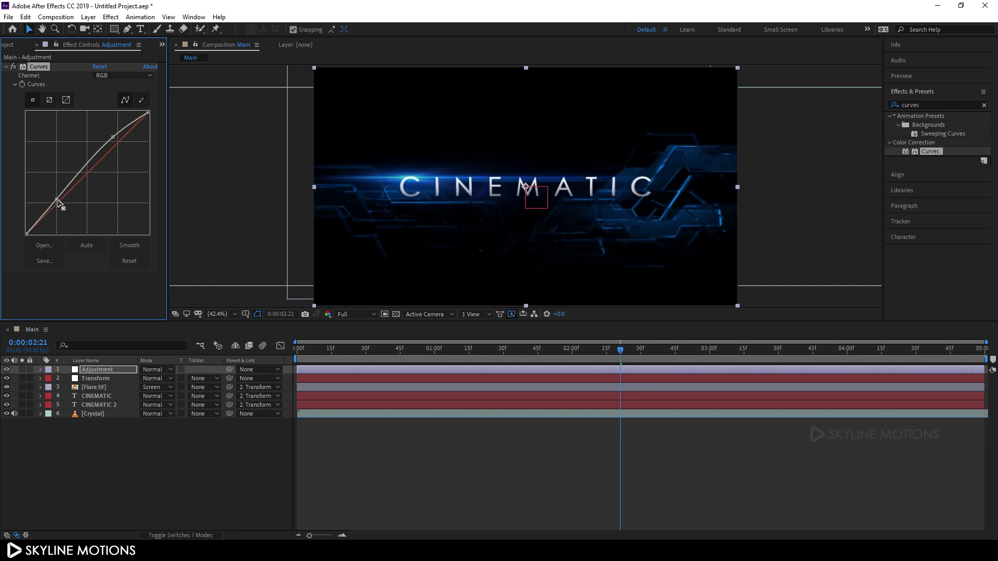
pyautogui.moveTo(58, 201); pyautogui.dragTo(61, 210)
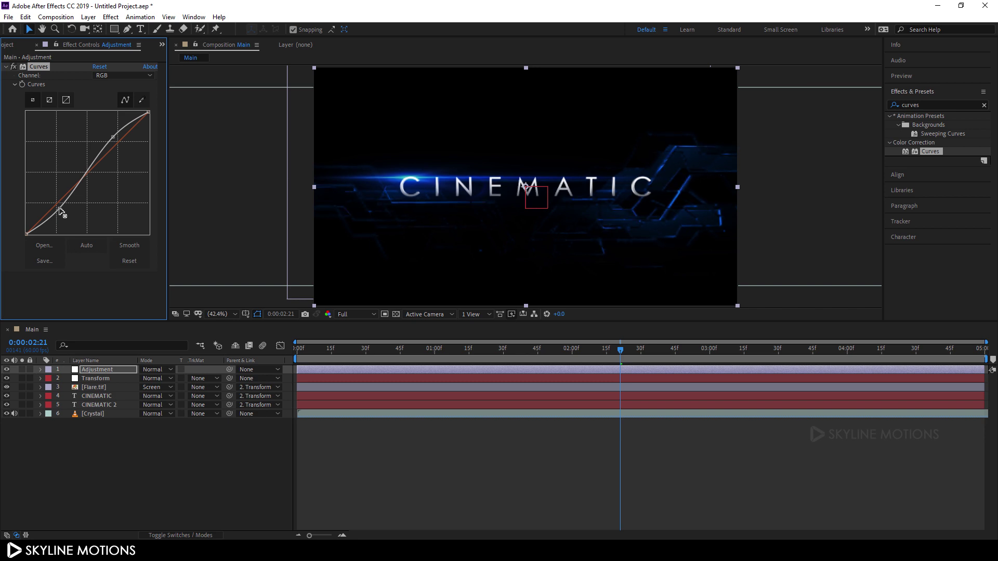
pyautogui.moveTo(113, 138); pyautogui.dragTo(115, 139)
pyautogui.click(122, 75)
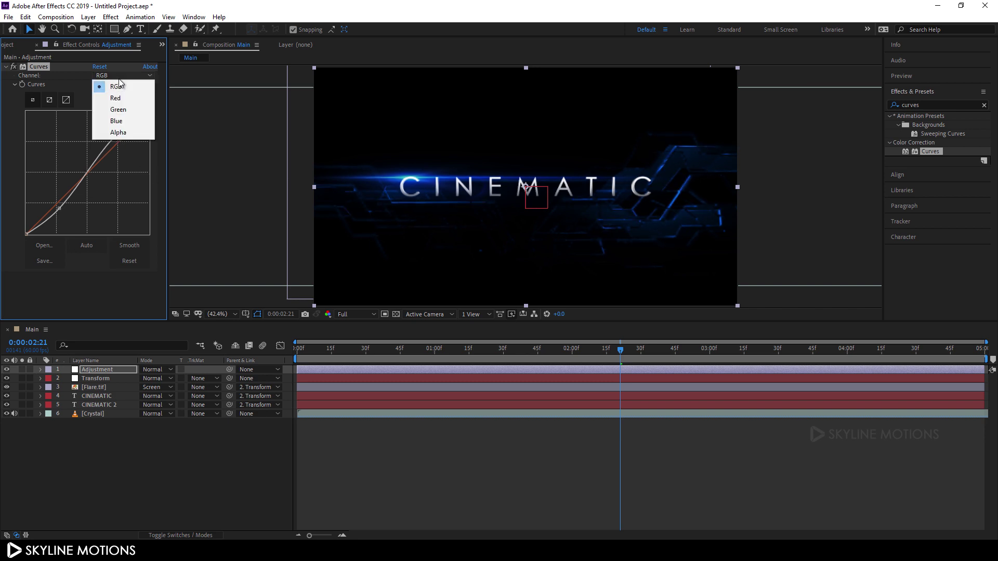
pyautogui.click(119, 121)
pyautogui.moveTo(91, 170); pyautogui.dragTo(82, 167)
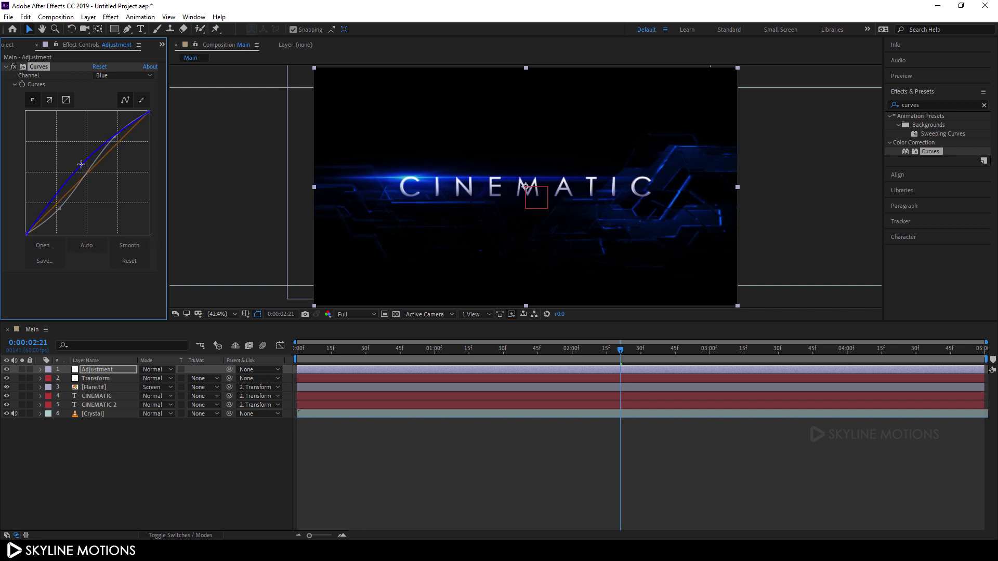
# Apply the Tint effect to the Adjustment layer and set its Amount to Tint to 40%.
pyautogui.click(983, 105)
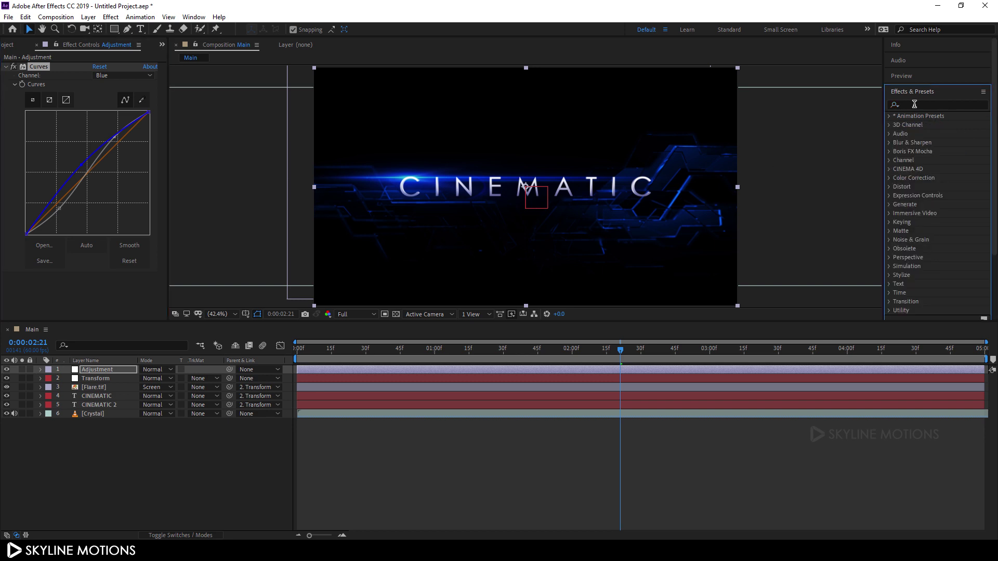
pyautogui.click(934, 106)
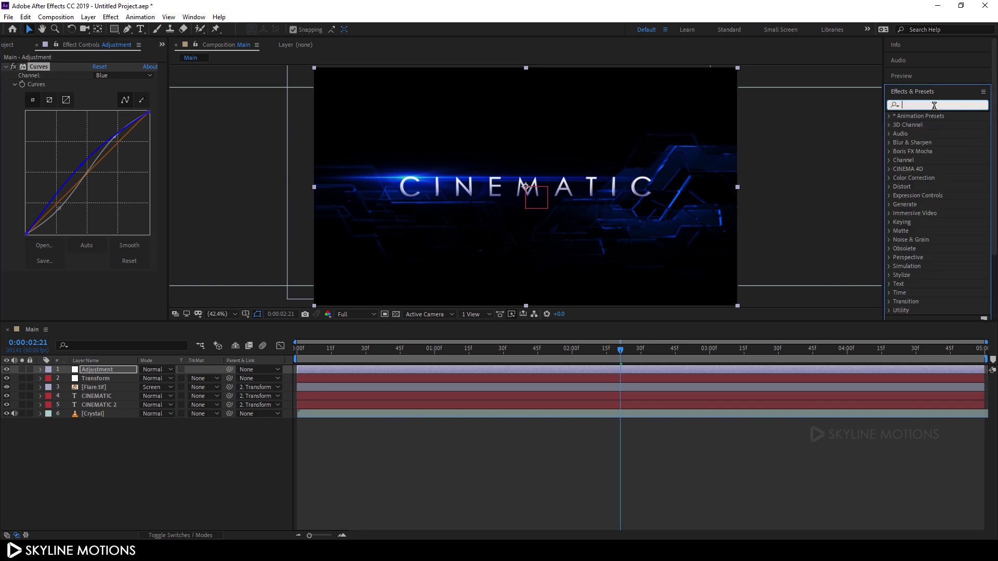
pyautogui.write('tint')
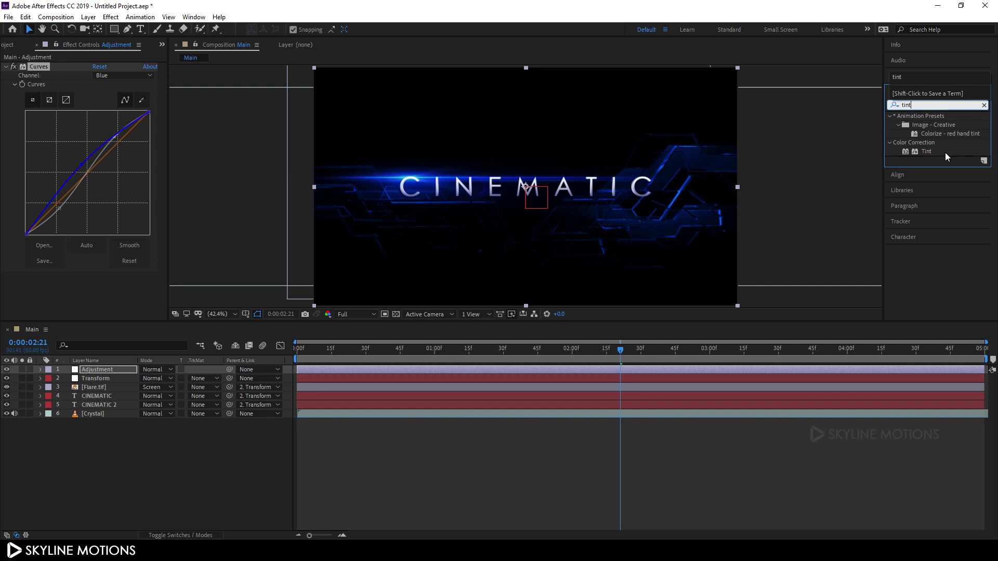
pyautogui.moveTo(925, 151); pyautogui.dragTo(290, 316)
pyautogui.moveTo(120, 361); pyautogui.dragTo(116, 371)
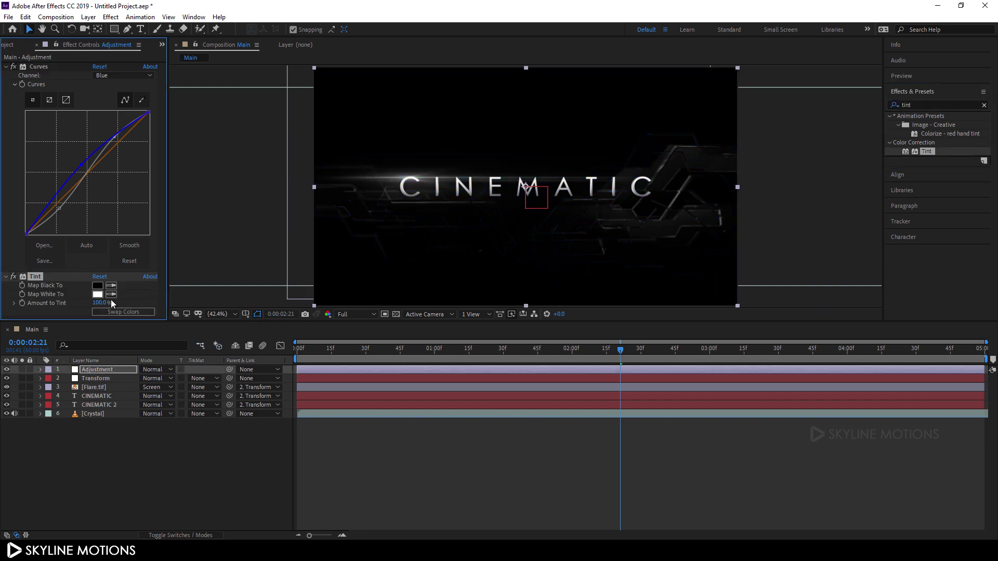
pyautogui.write('40')
pyautogui.press('Return')
pyautogui.moveTo(401, 349); pyautogui.dragTo(556, 363)
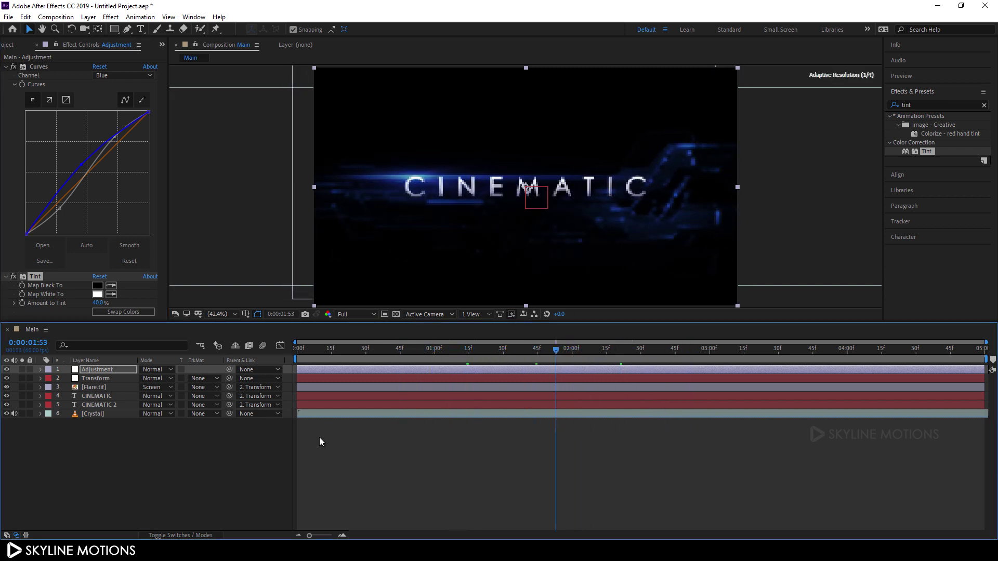
# Enable motion blur for the composition and for the Flare.tif, CINEMATIC and CINEMATIC 2 layers.
pyautogui.click(179, 536)
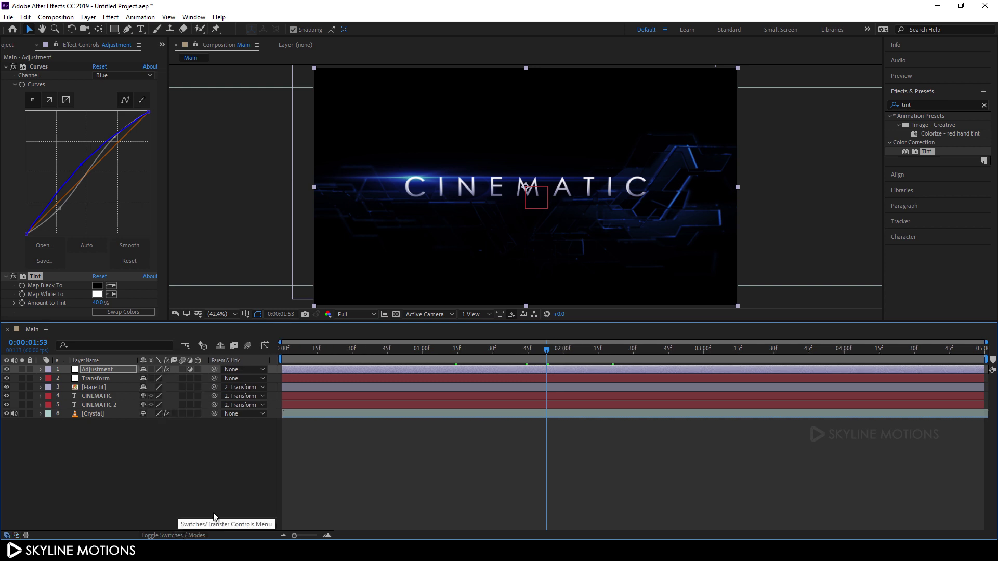
pyautogui.click(249, 346)
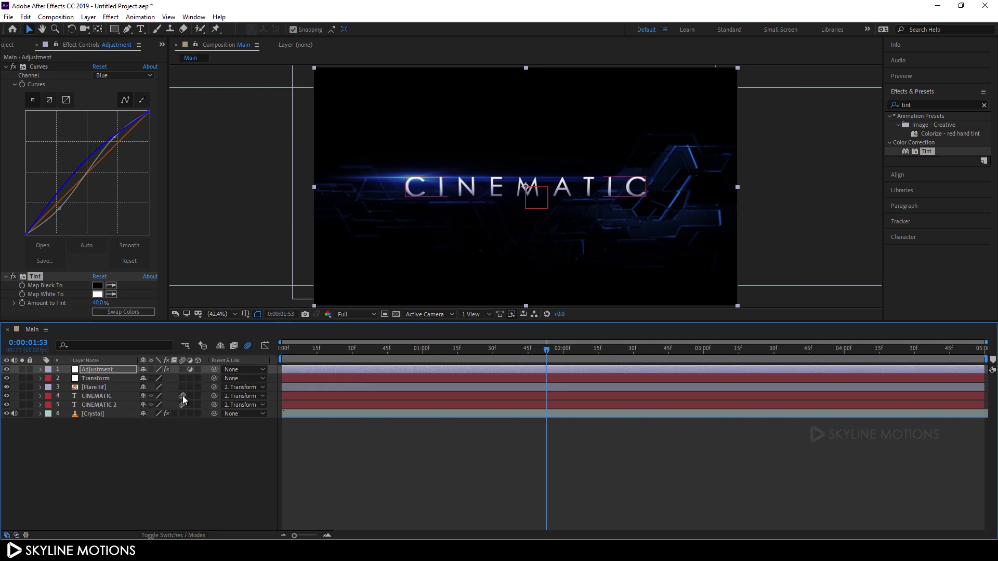
pyautogui.moveTo(182, 396); pyautogui.dragTo(182, 388)
# Preview the finished animation from the first frame at Full resolution with the composition view maximized.
pyautogui.moveTo(424, 349); pyautogui.dragTo(276, 354)
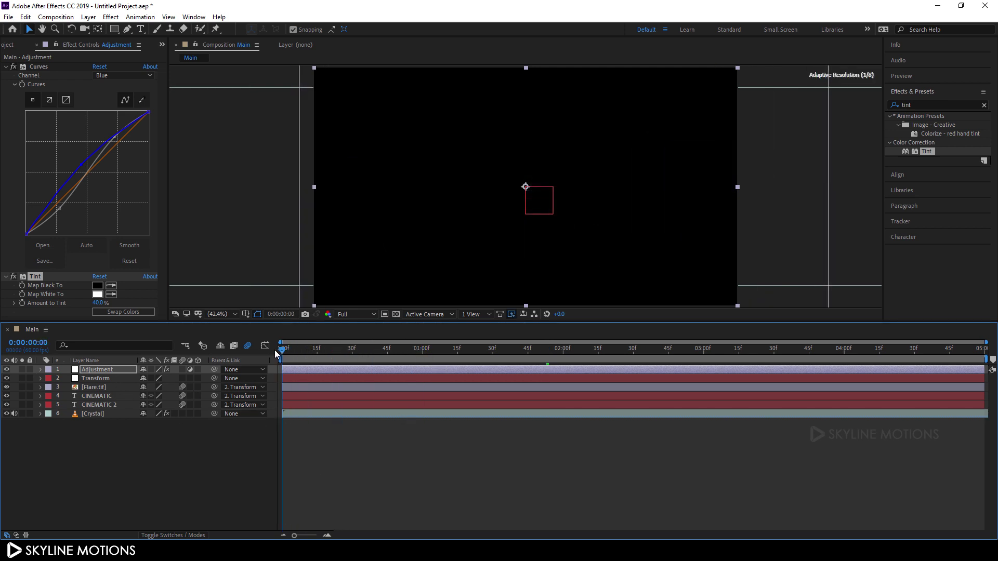
pyautogui.click(356, 316)
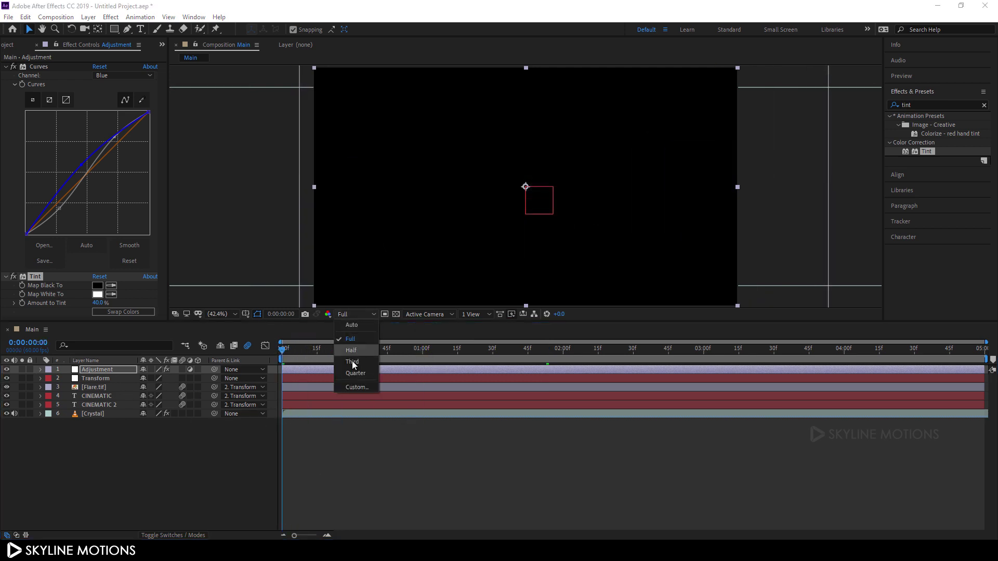
pyautogui.click(359, 338)
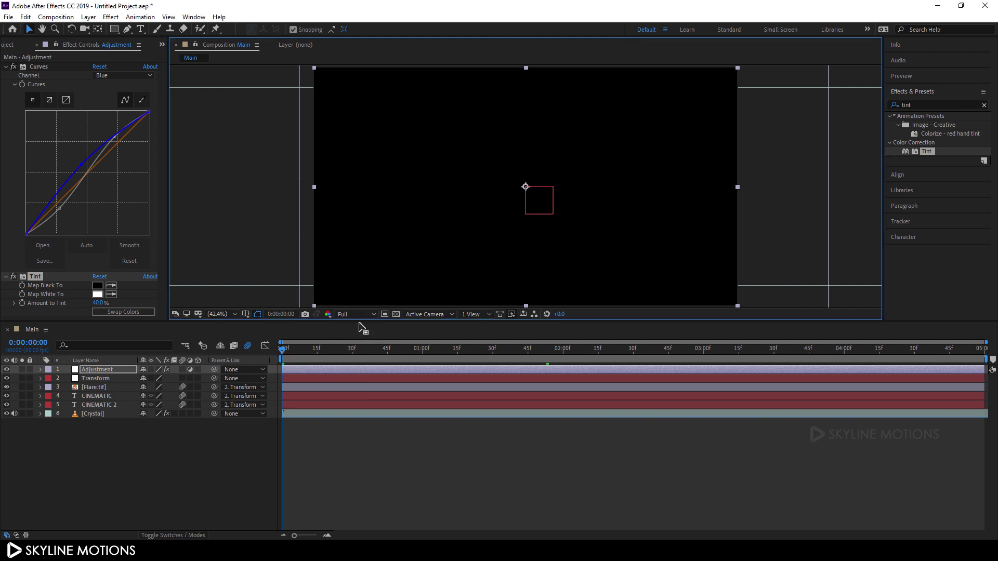
pyautogui.click(215, 315)
pyautogui.click(225, 318)
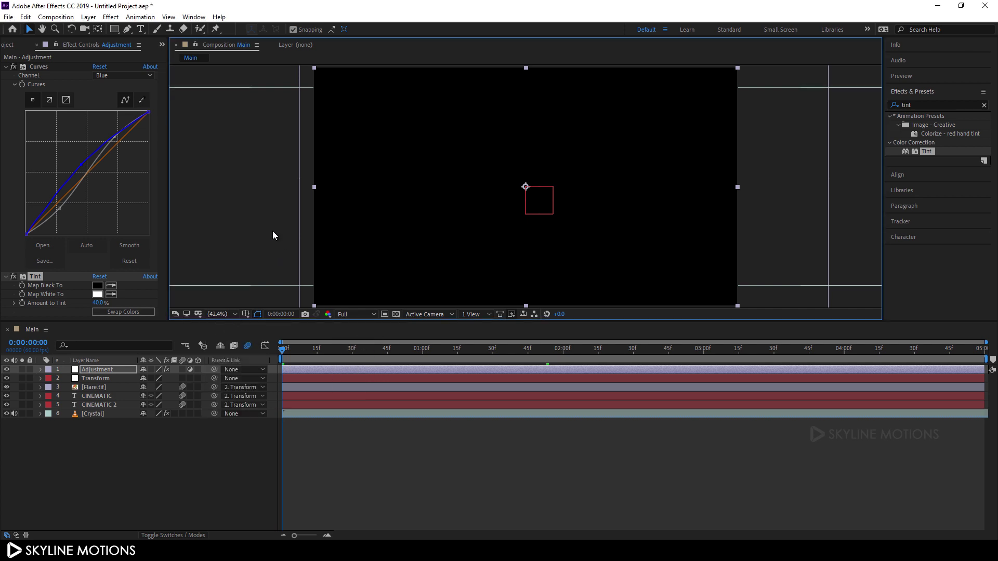
pyautogui.press('`')
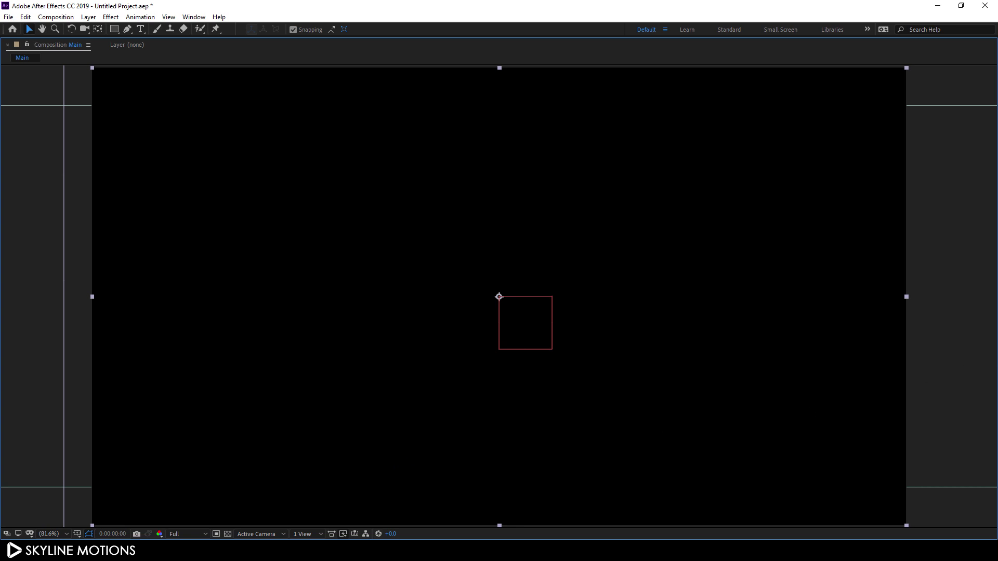
pyautogui.press('space')
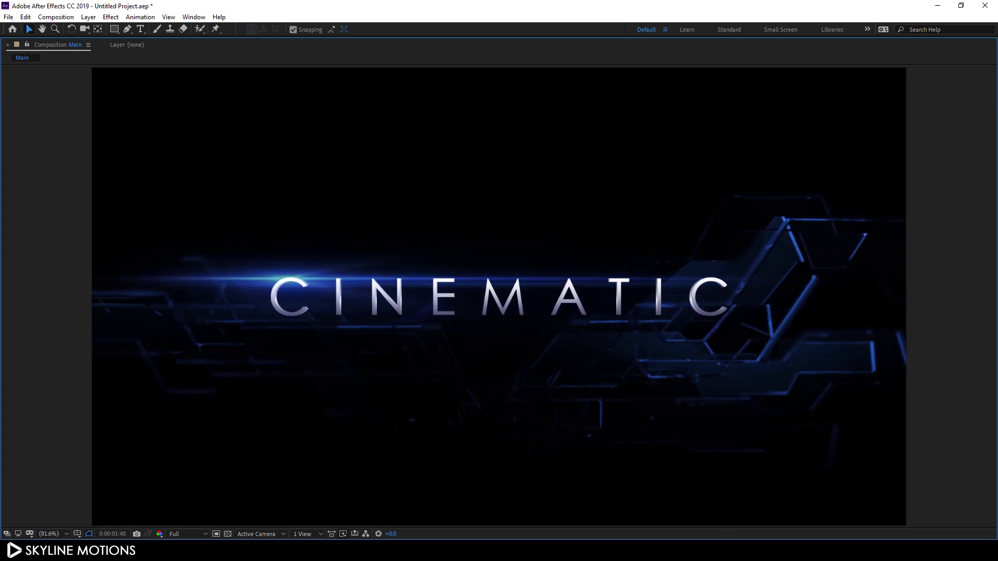